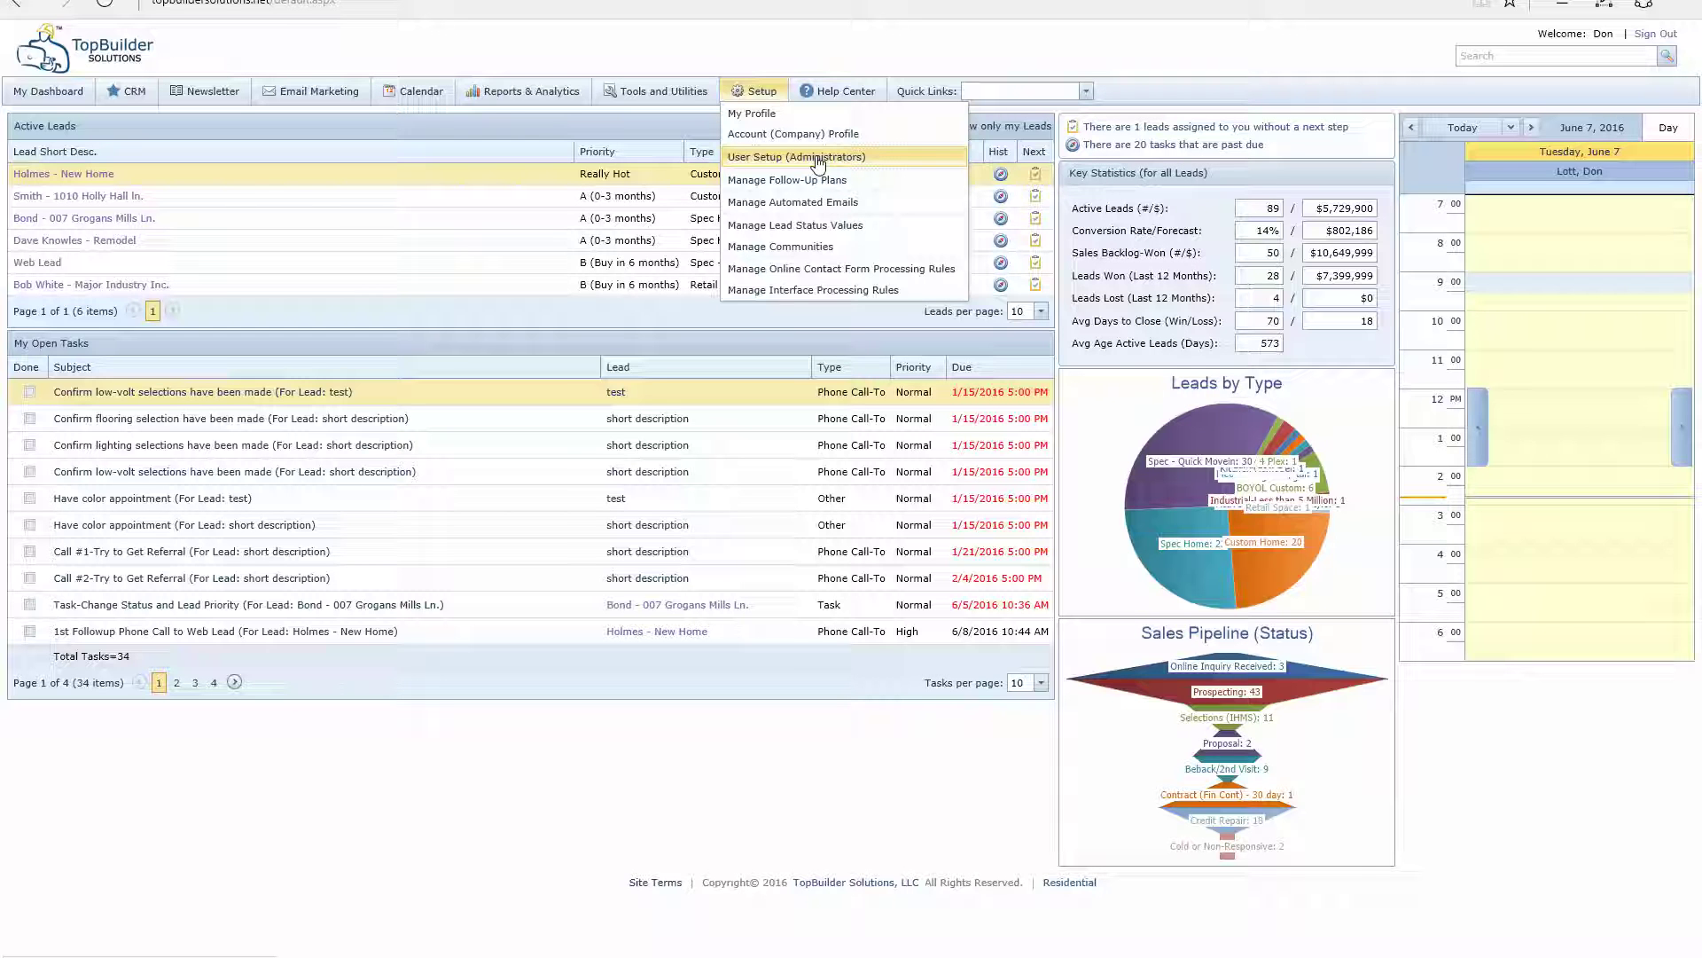
Open the administrators' user setup and view the security settings of two employees, ending on the record with user name standemo
click(817, 159)
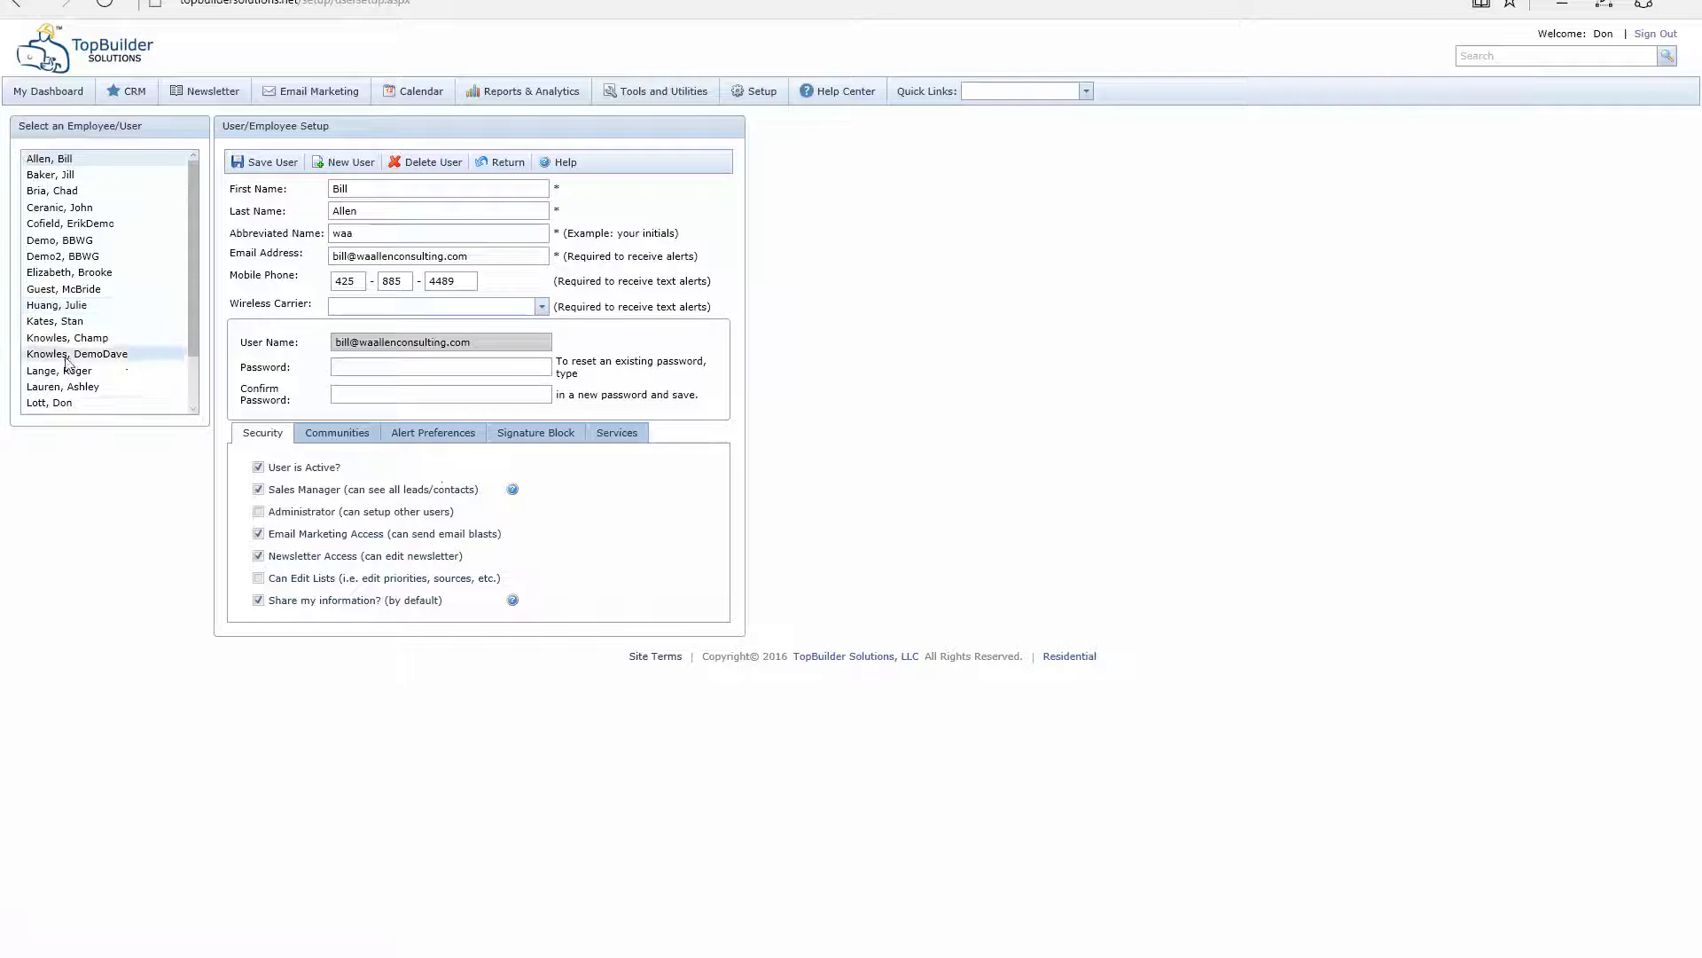
click(76, 305)
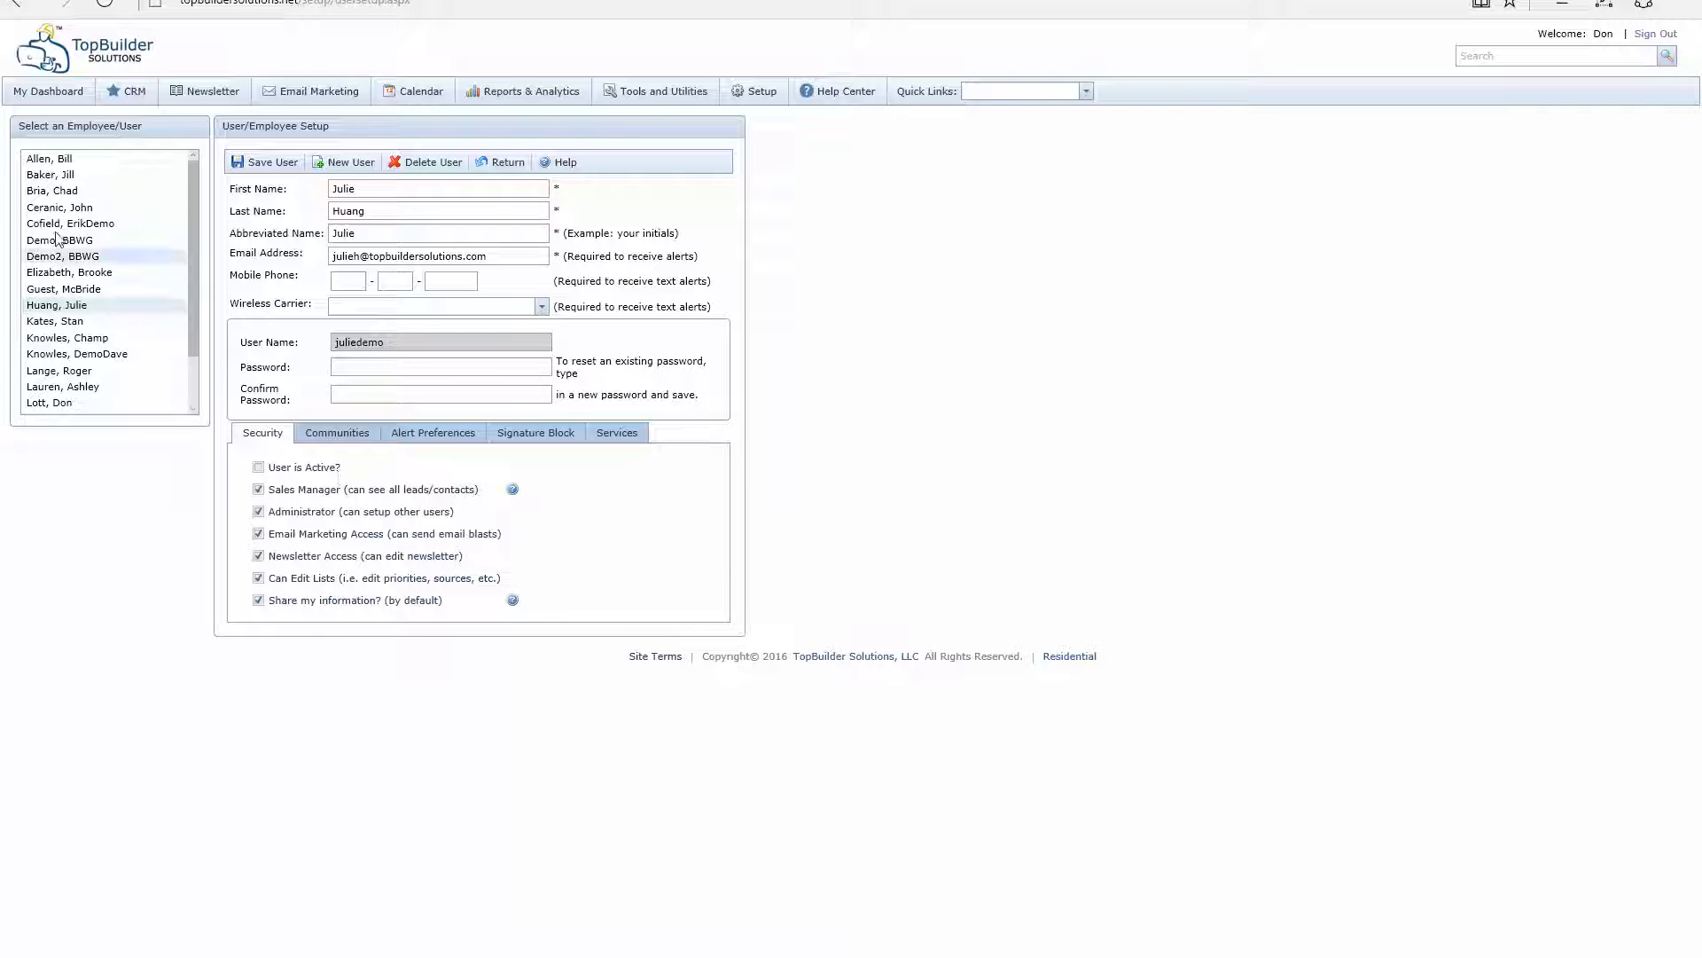
click(68, 323)
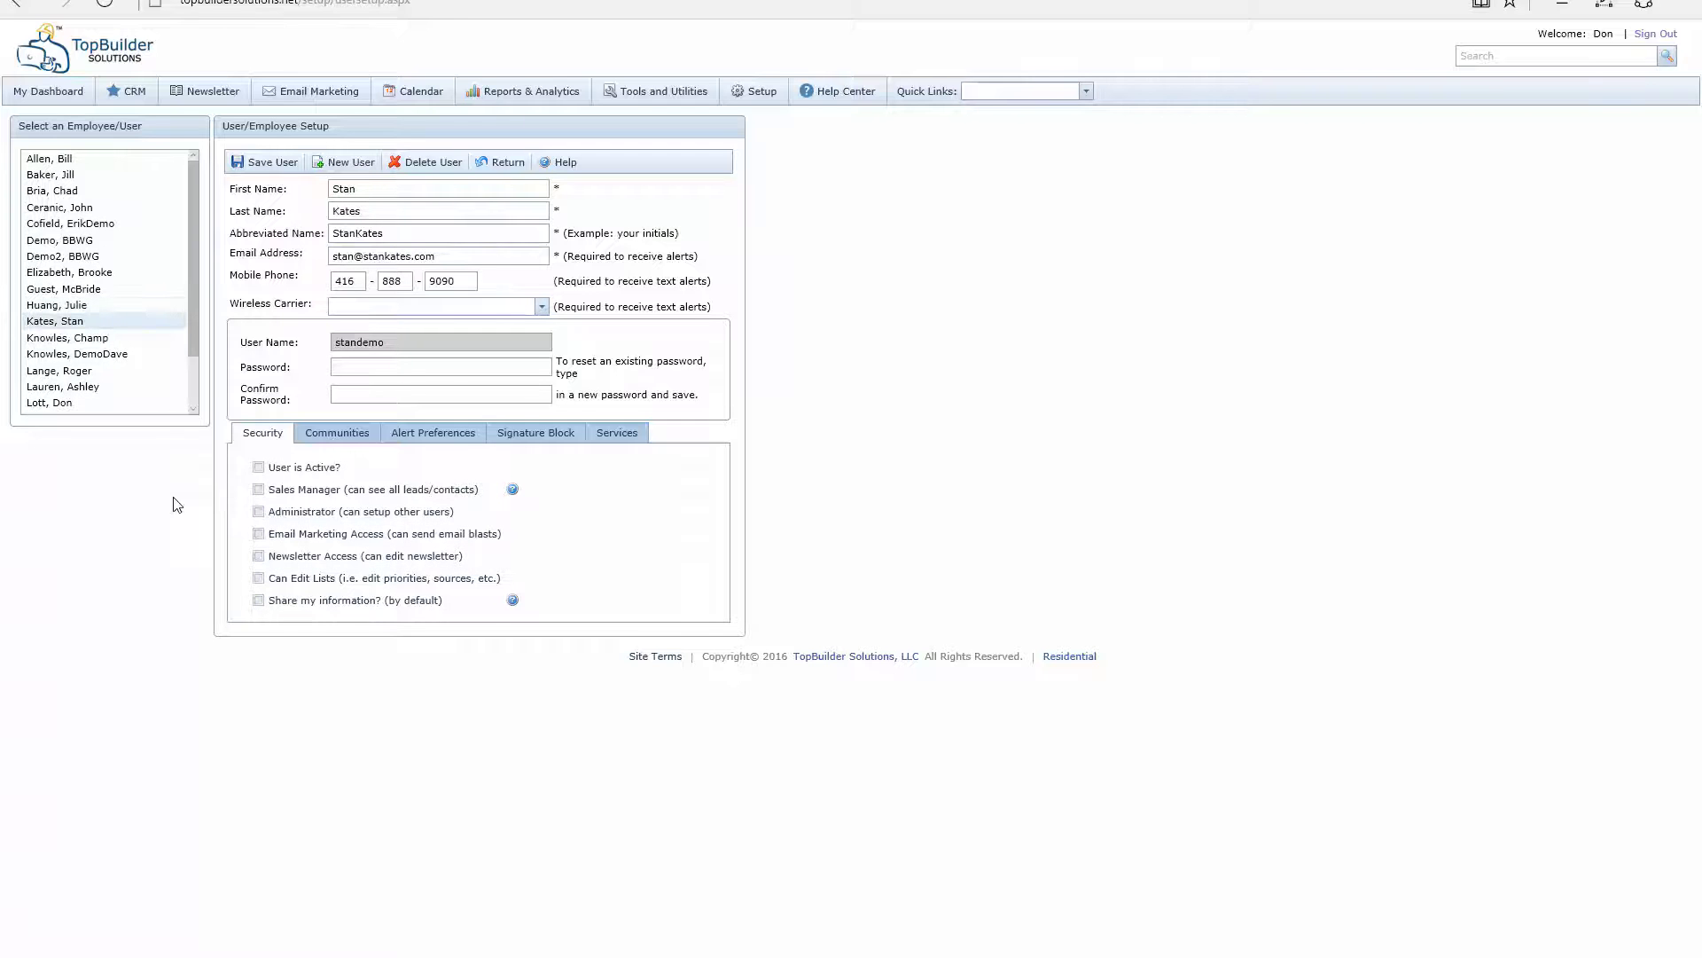
click(258, 511)
Review the employee's community assignments, alert preferences, signature block and services, and return to the security settings
click(337, 434)
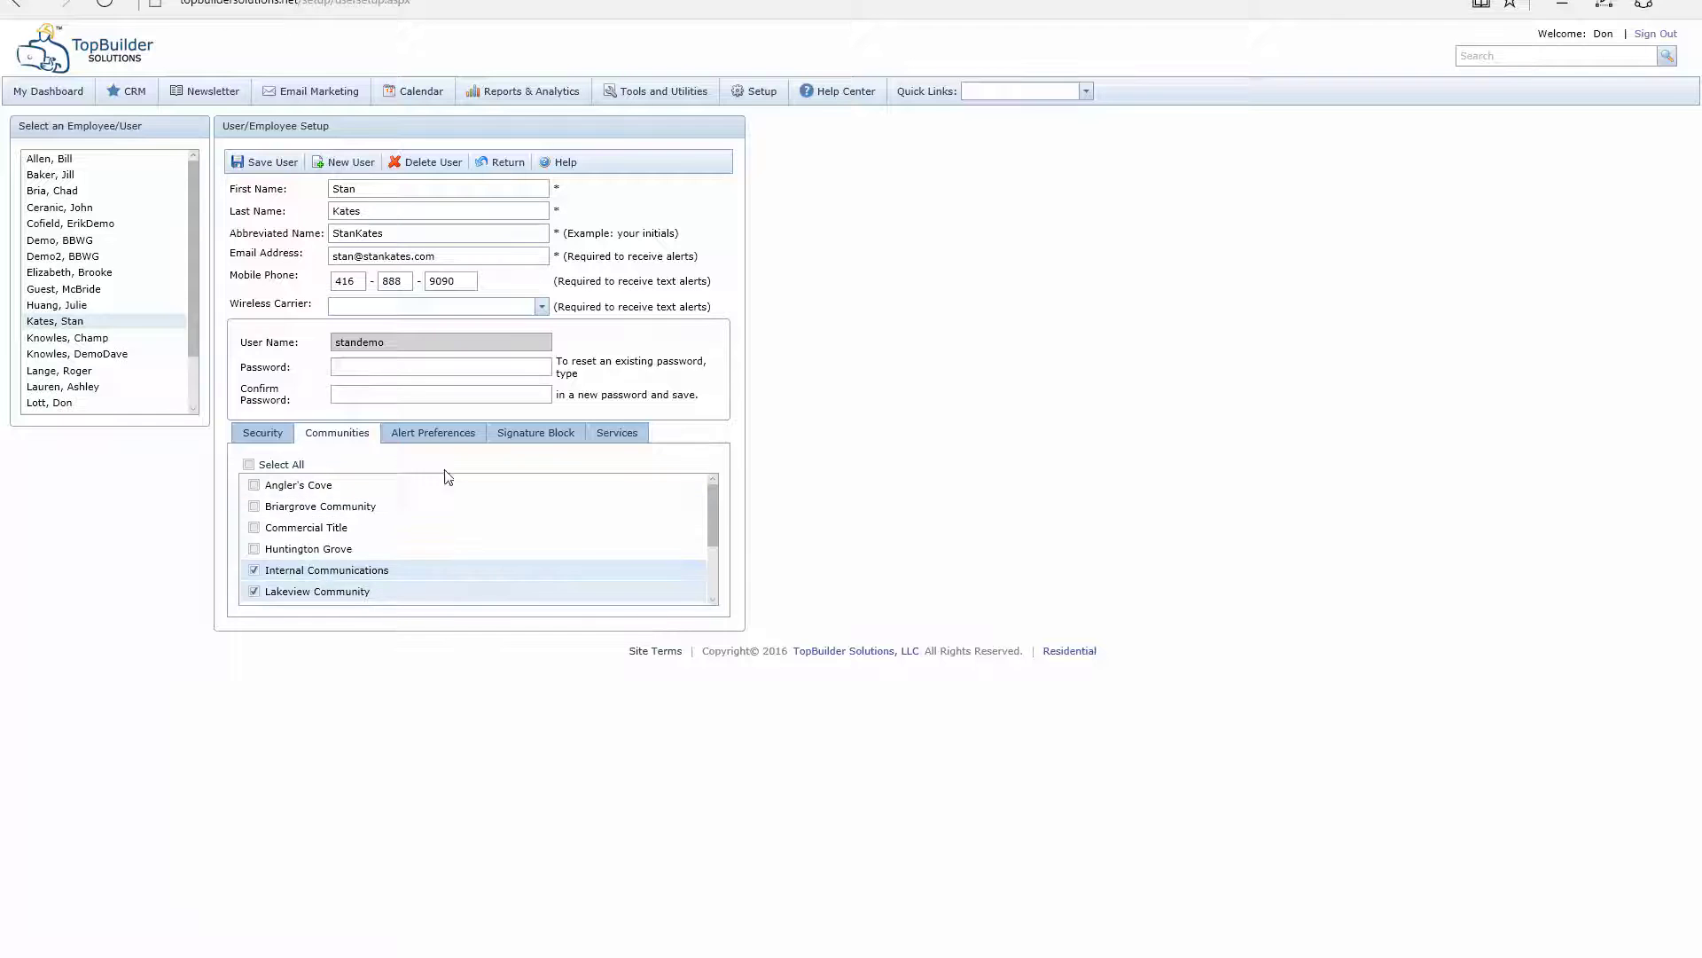
click(442, 436)
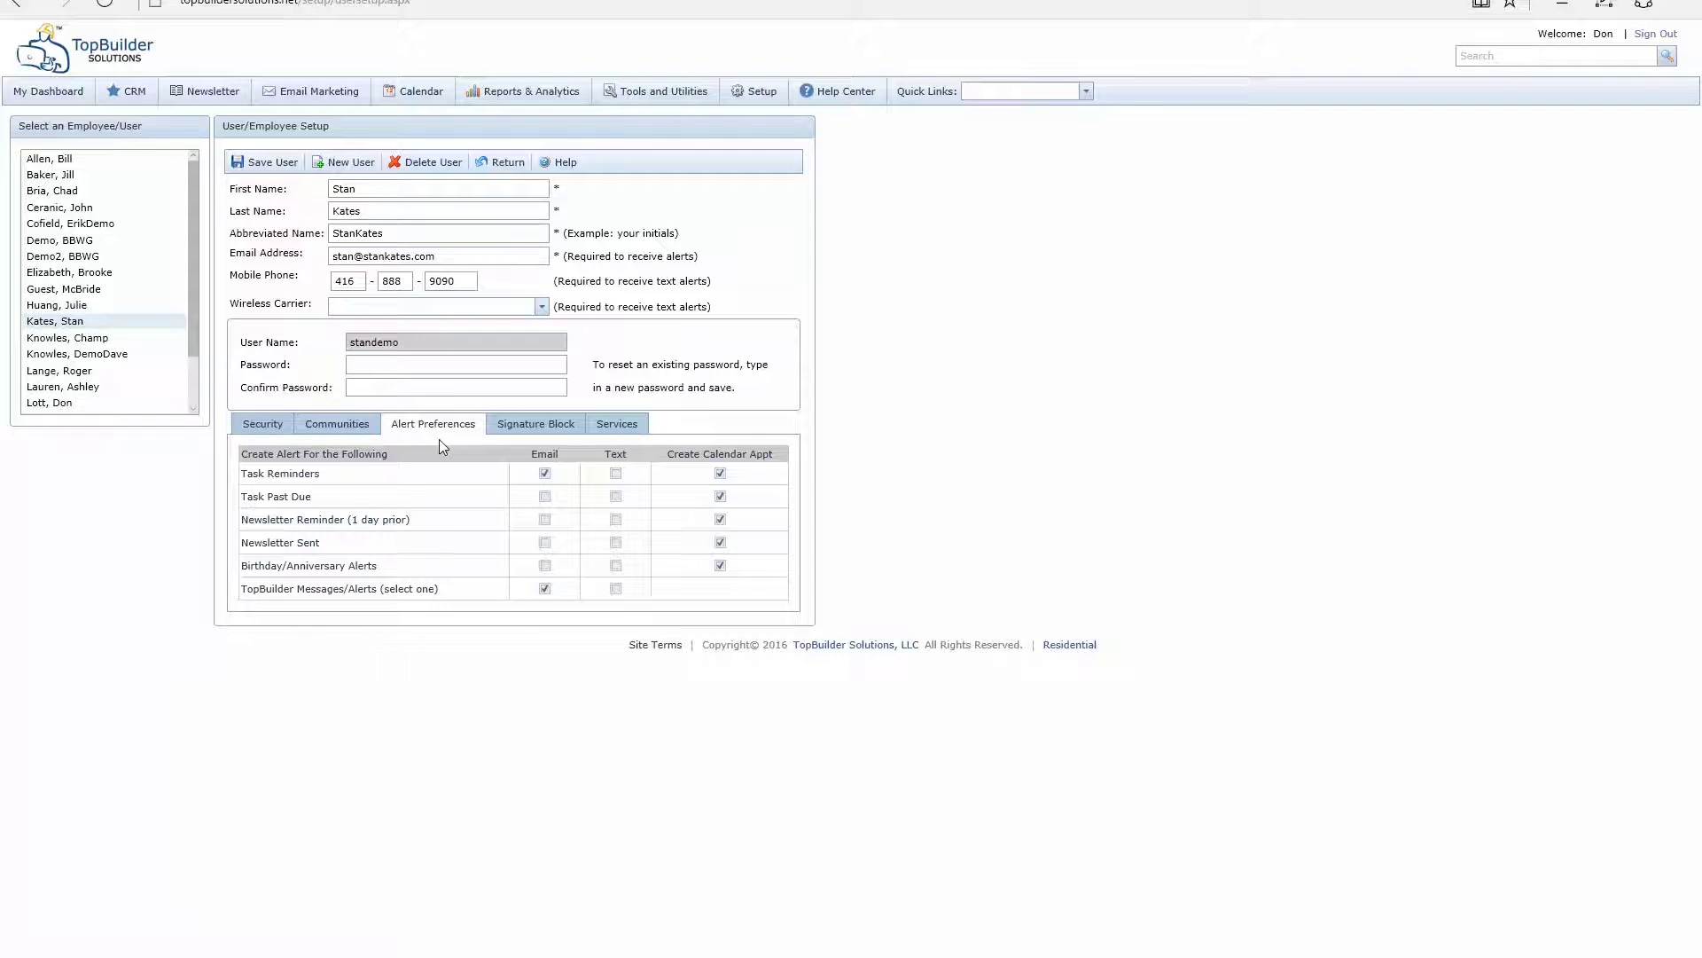
click(561, 424)
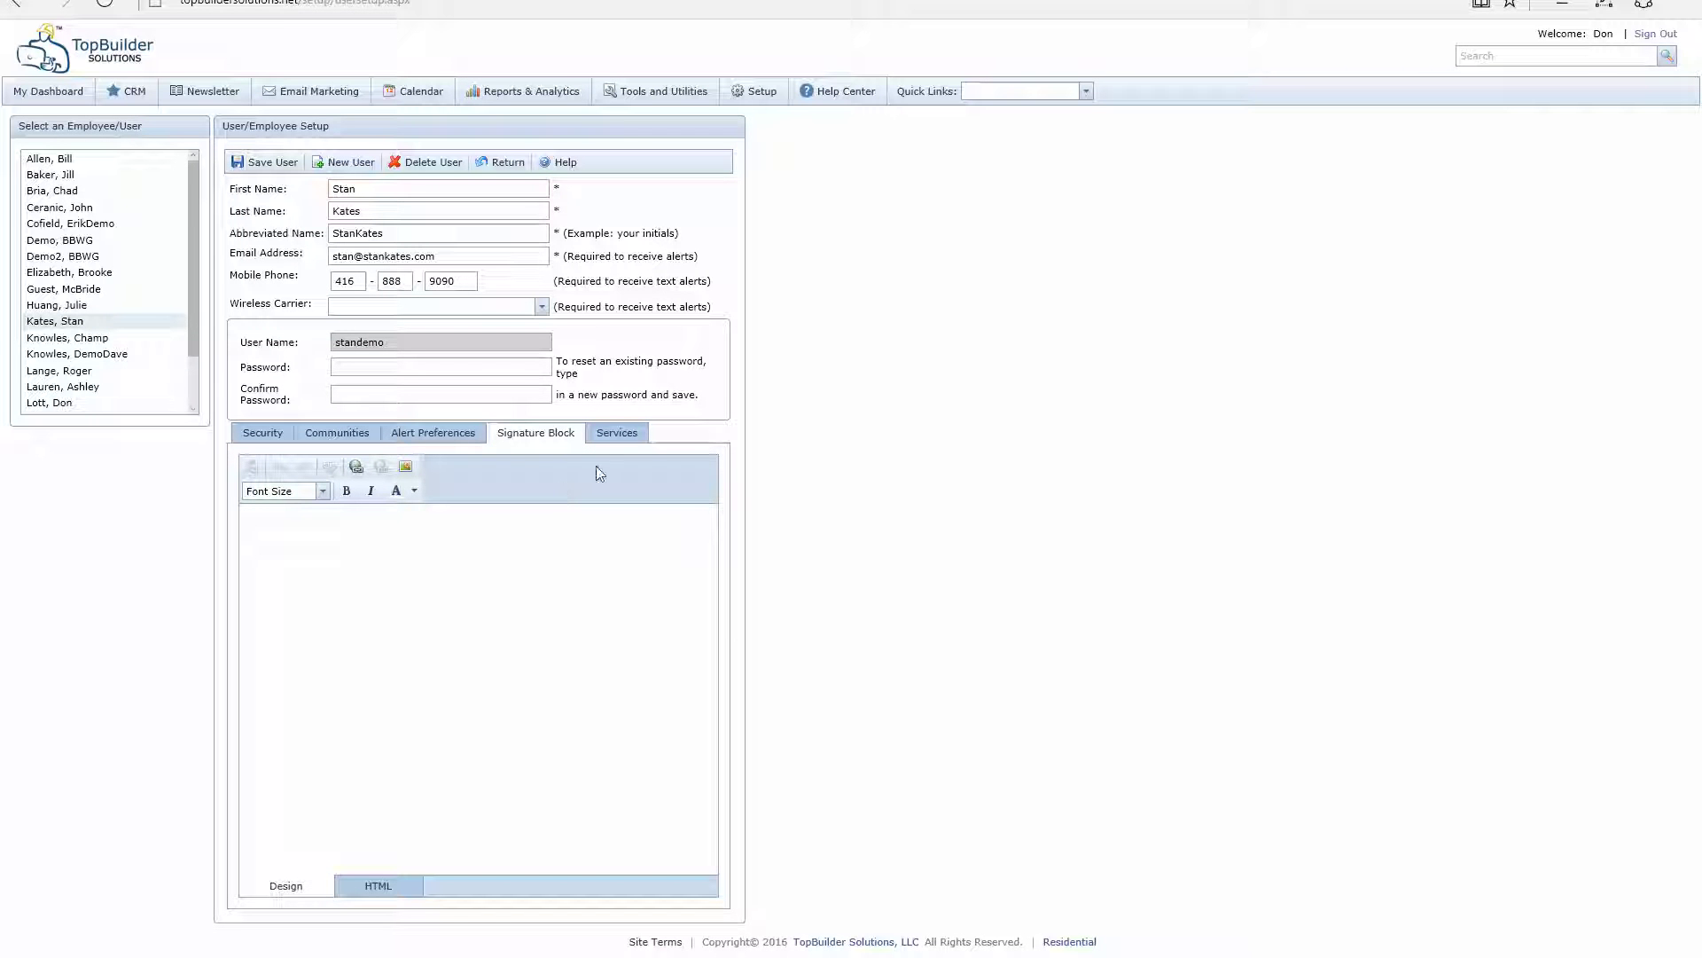
click(622, 435)
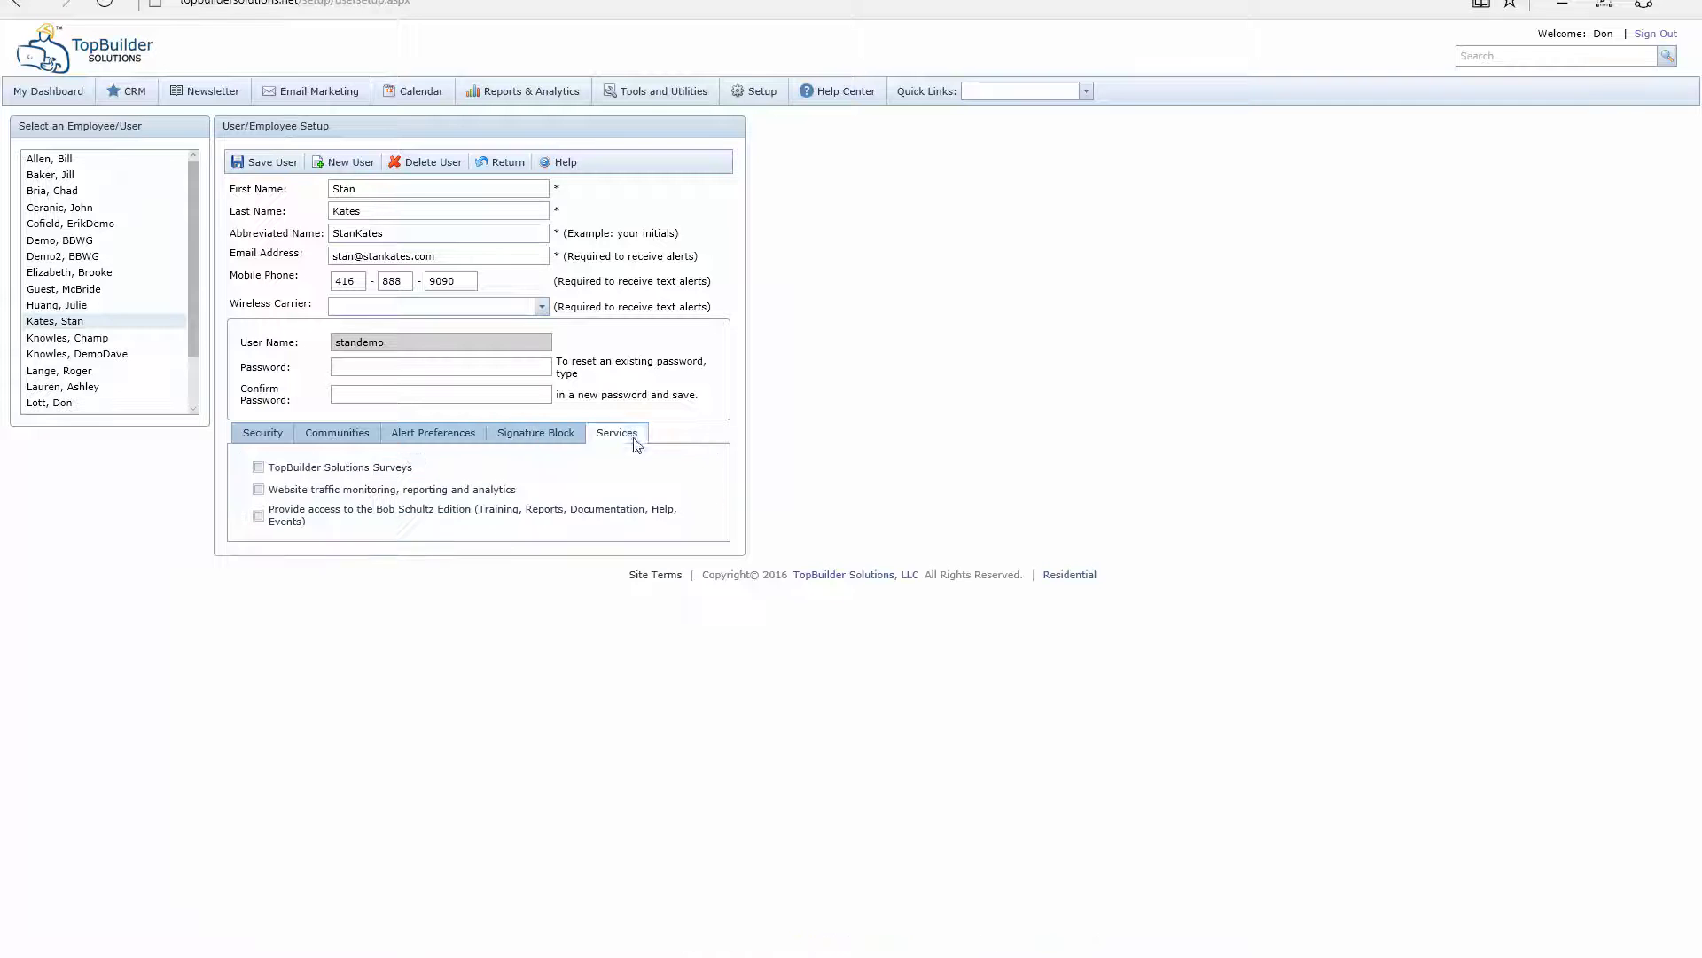
click(259, 438)
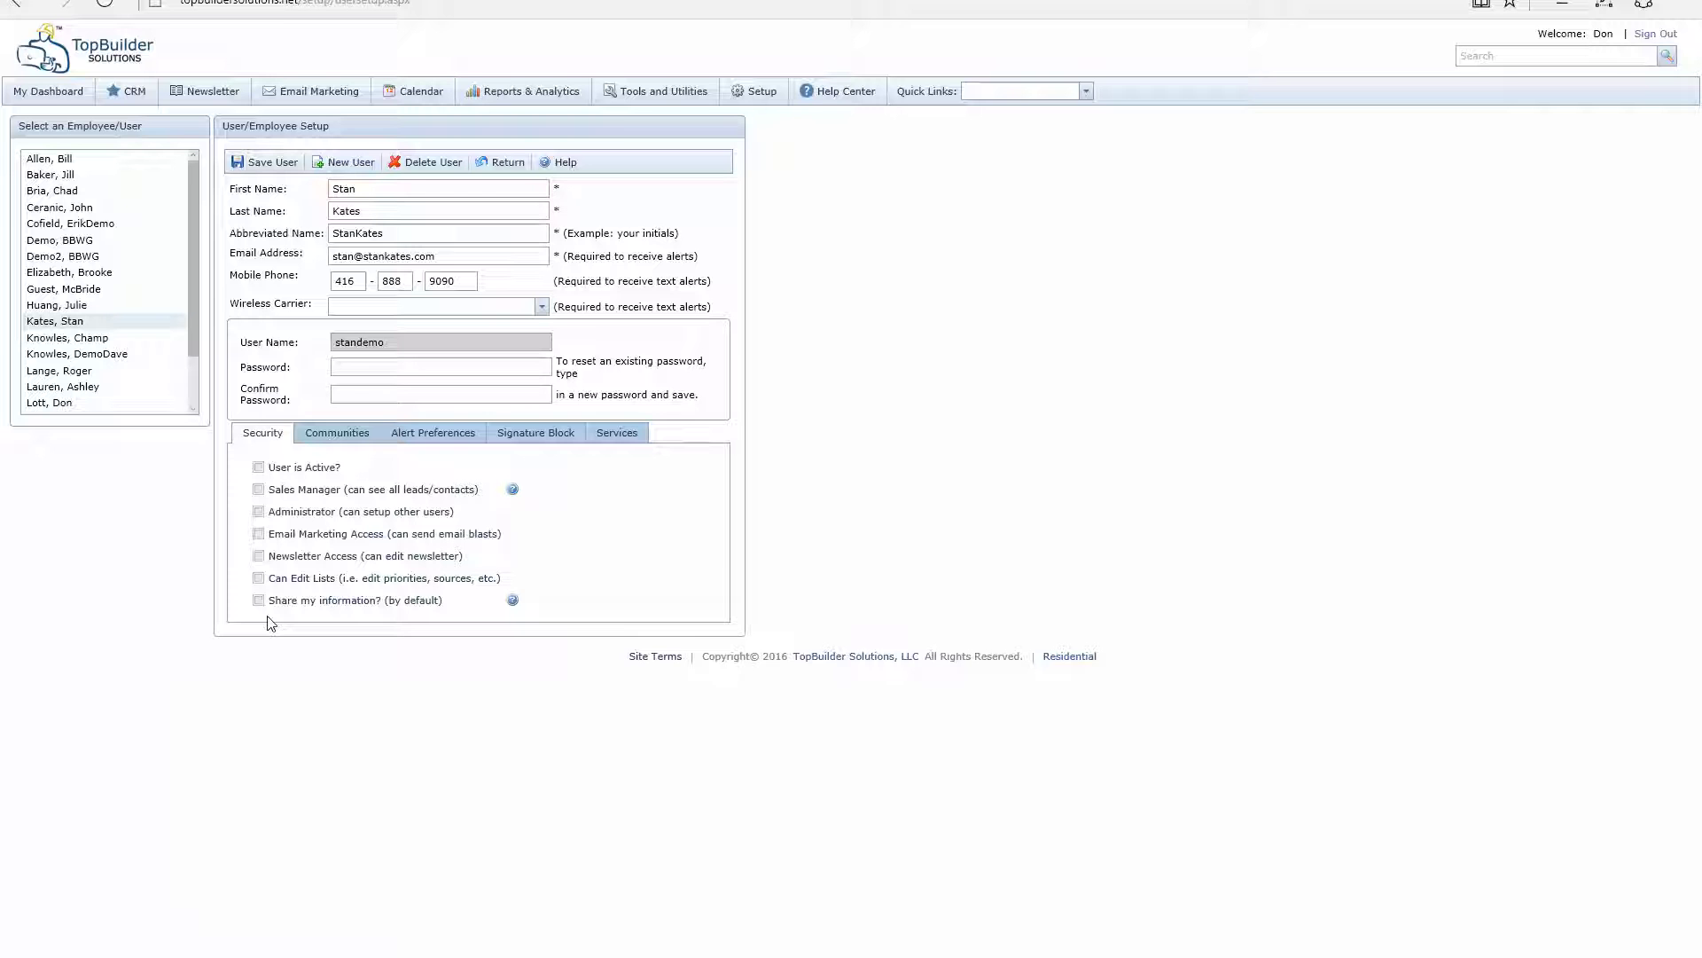
Open community management and examine the name and inactive/sold out date settings of the Angler's Cove community
click(59, 92)
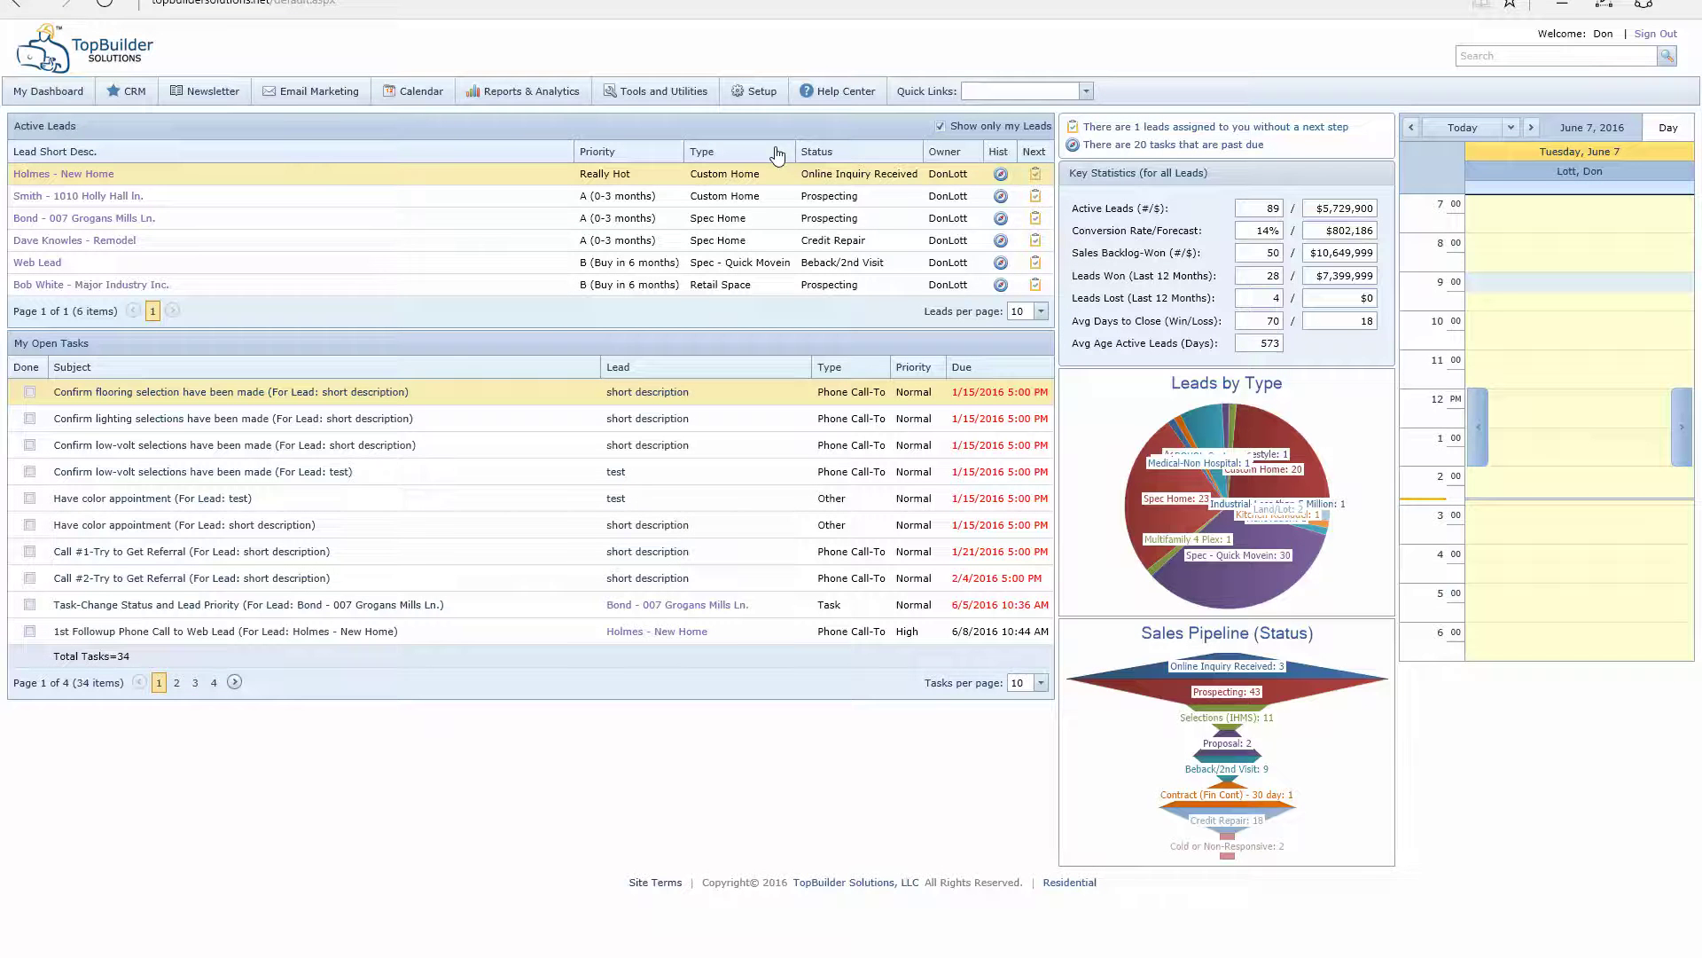
click(763, 92)
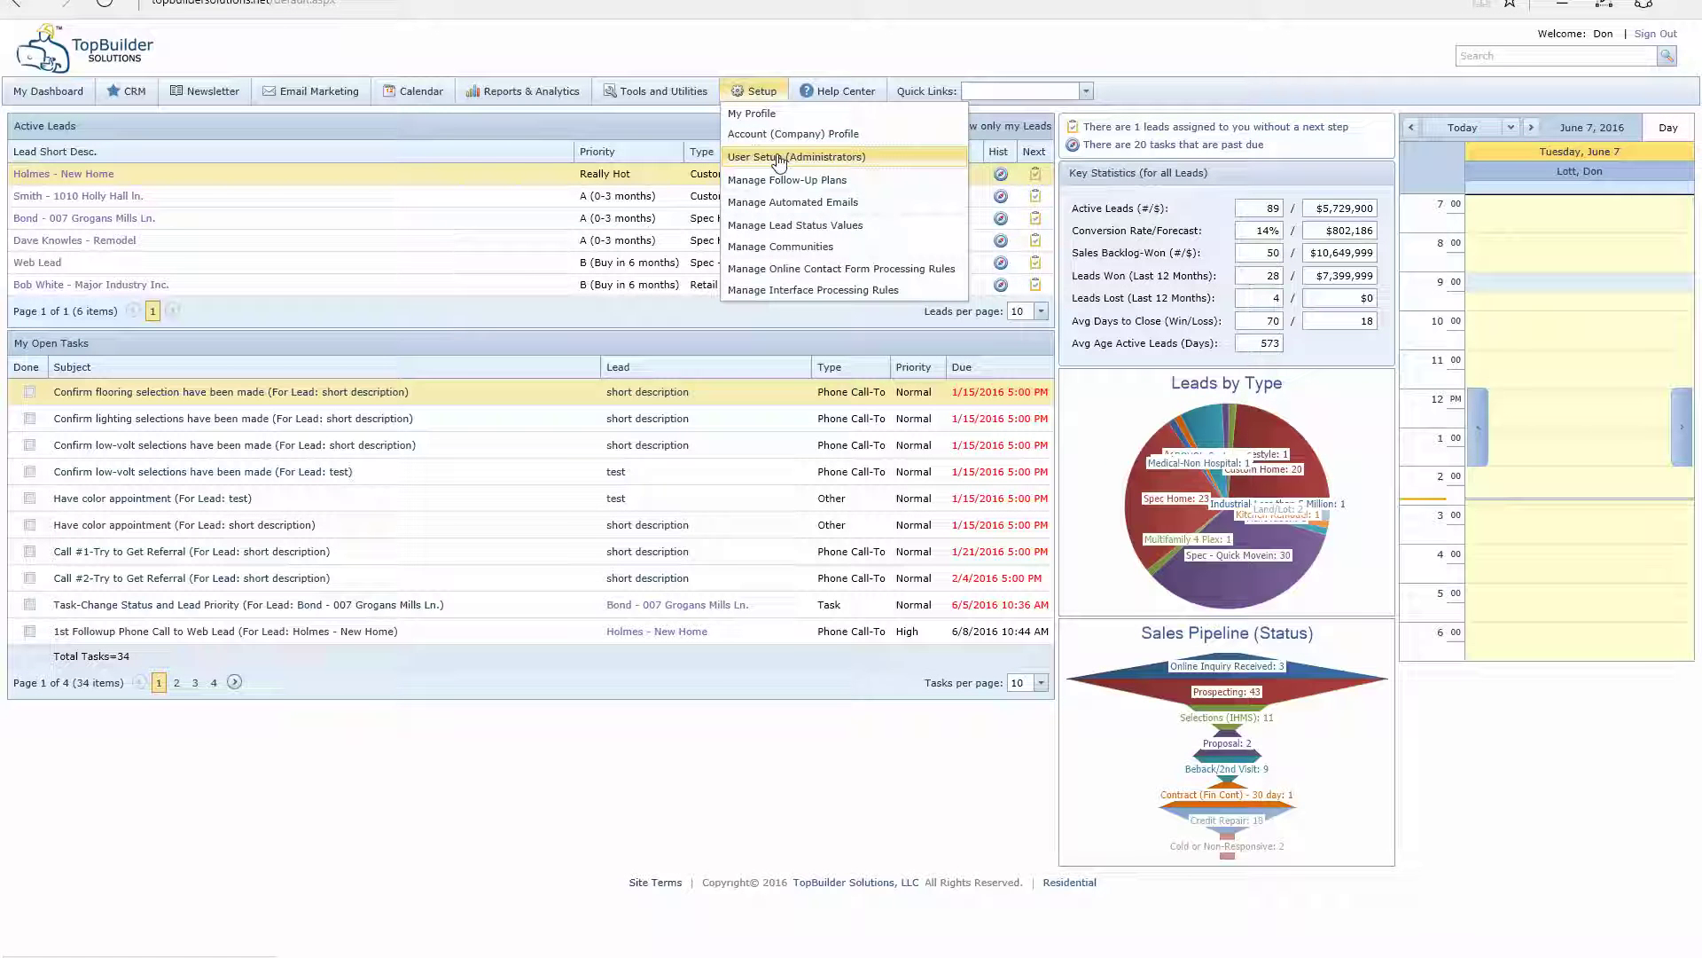
click(774, 251)
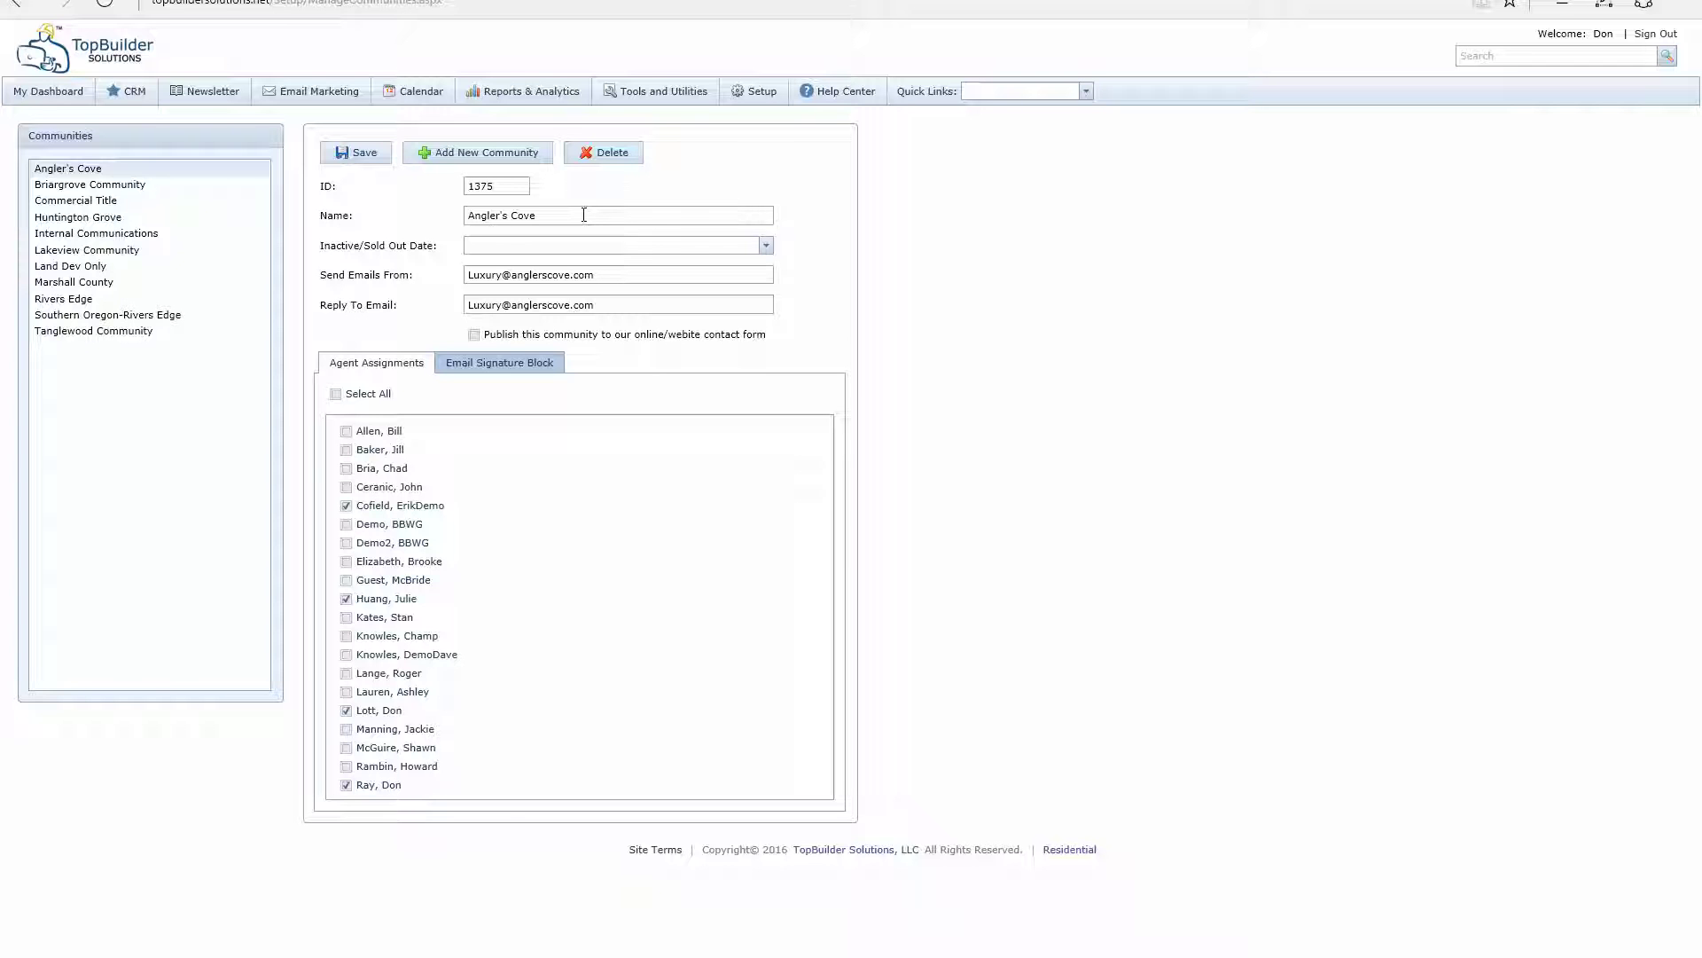
triple_click(515, 213)
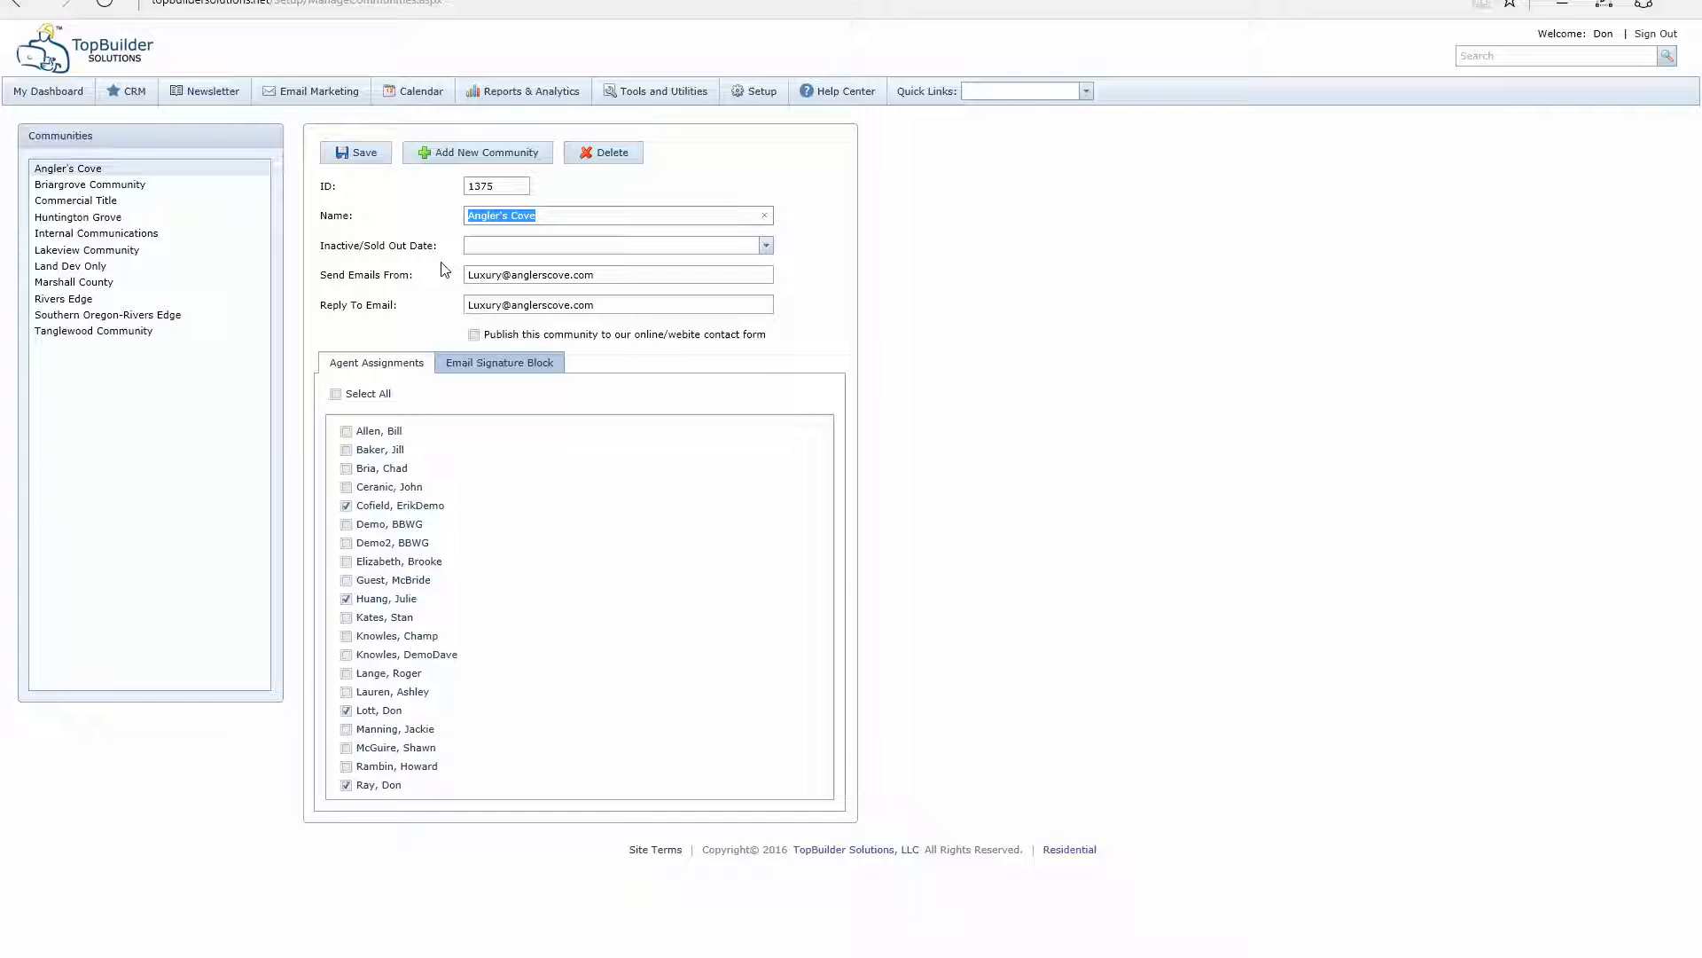
click(432, 158)
click(766, 246)
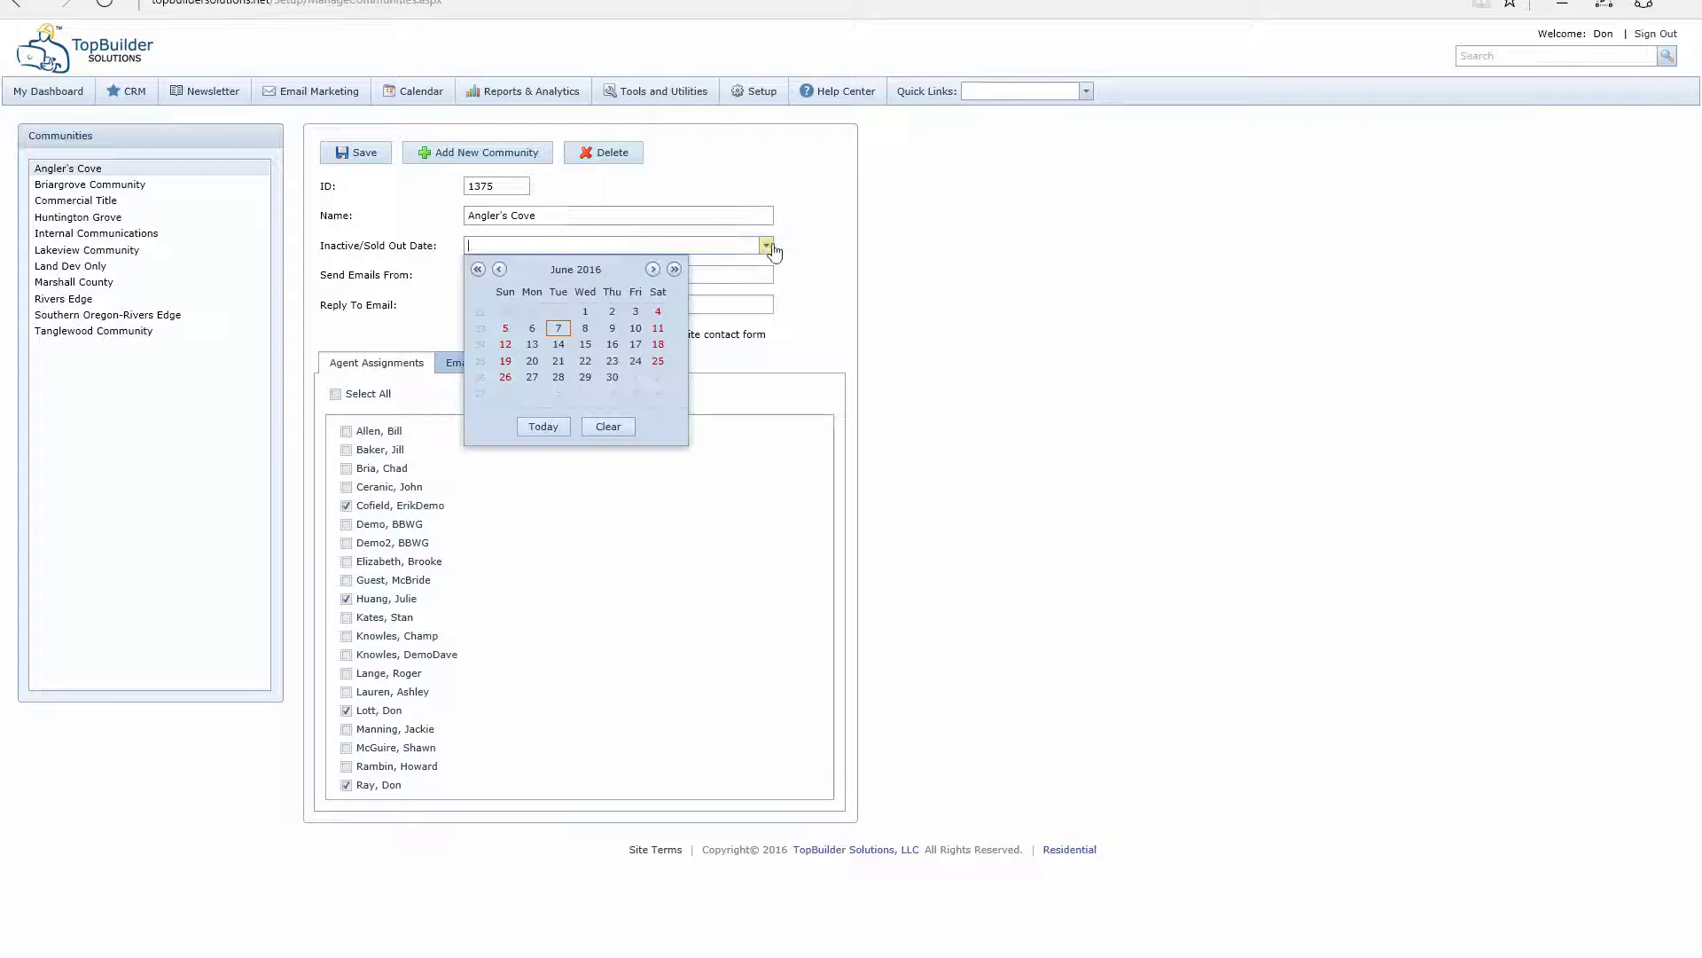
click(399, 266)
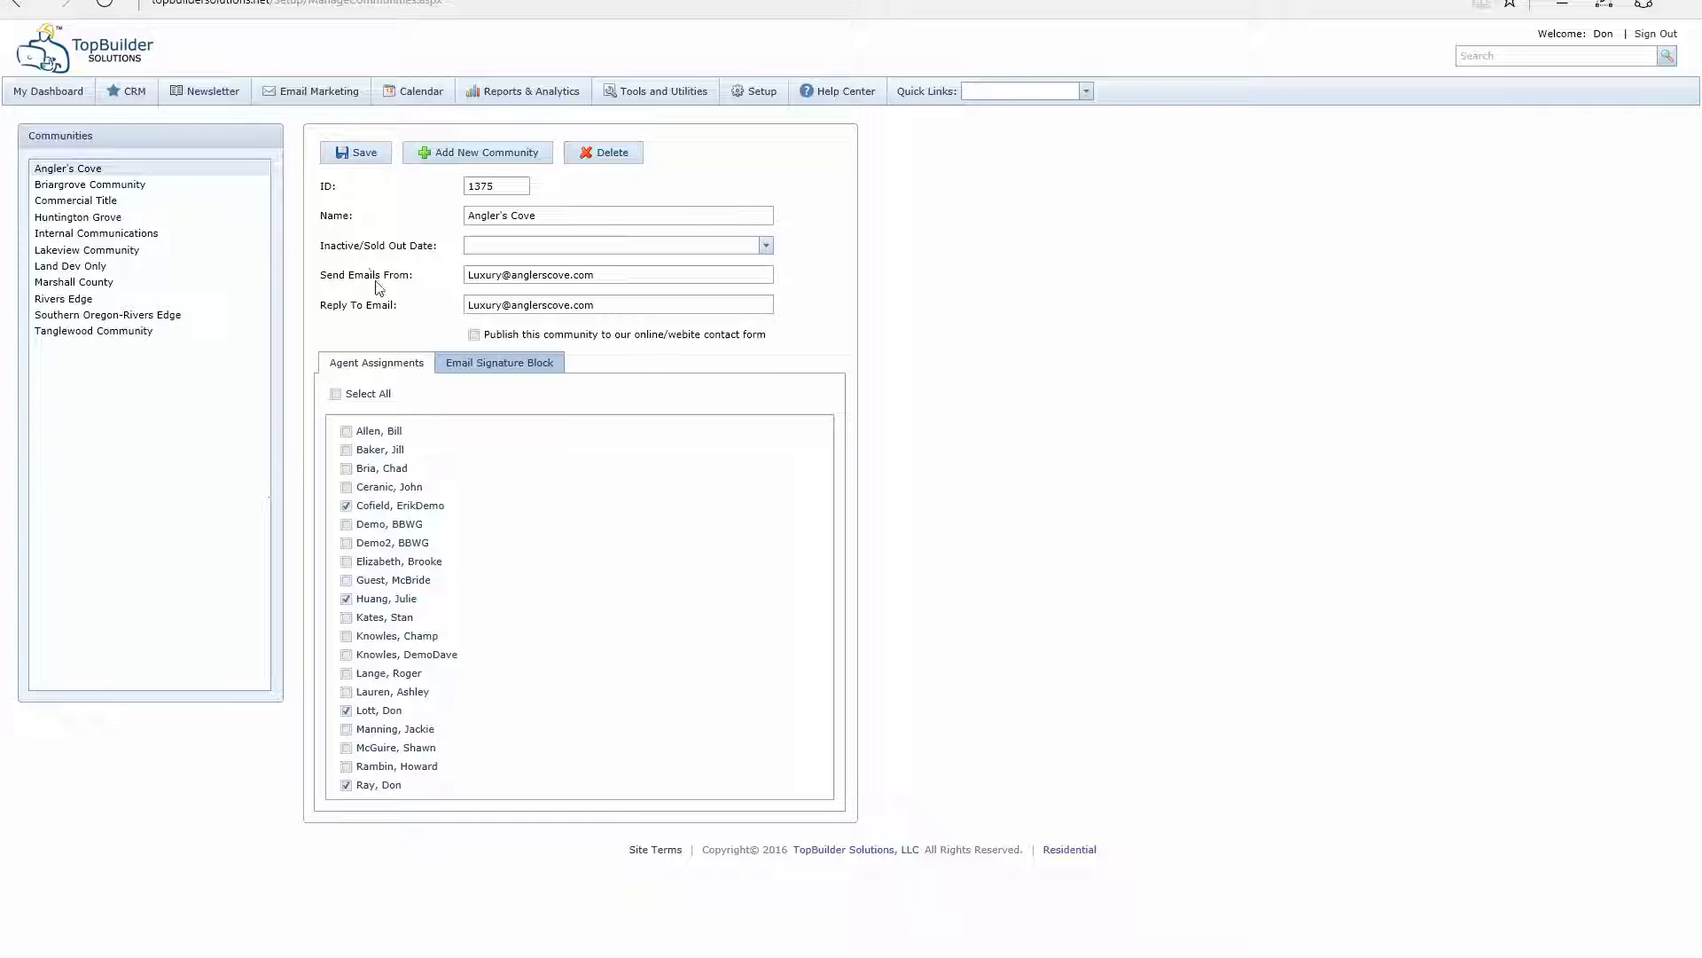
Return to the dashboard and open the lead status values for review
click(71, 102)
mouse_move(743, 104)
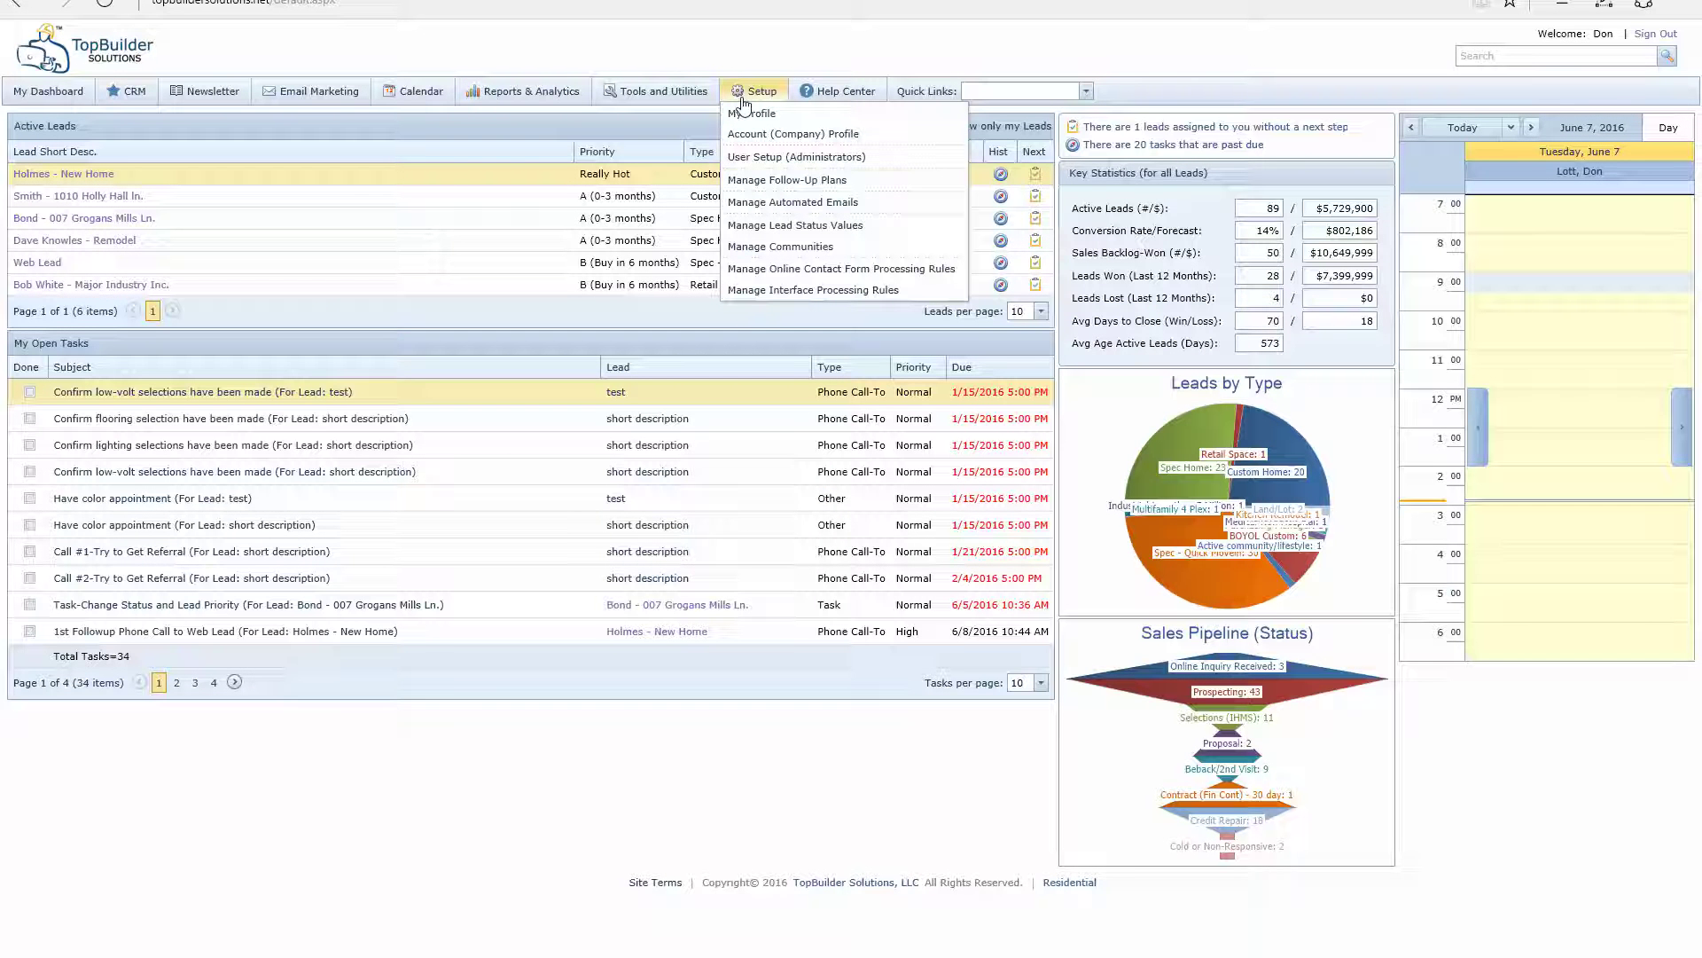
click(827, 233)
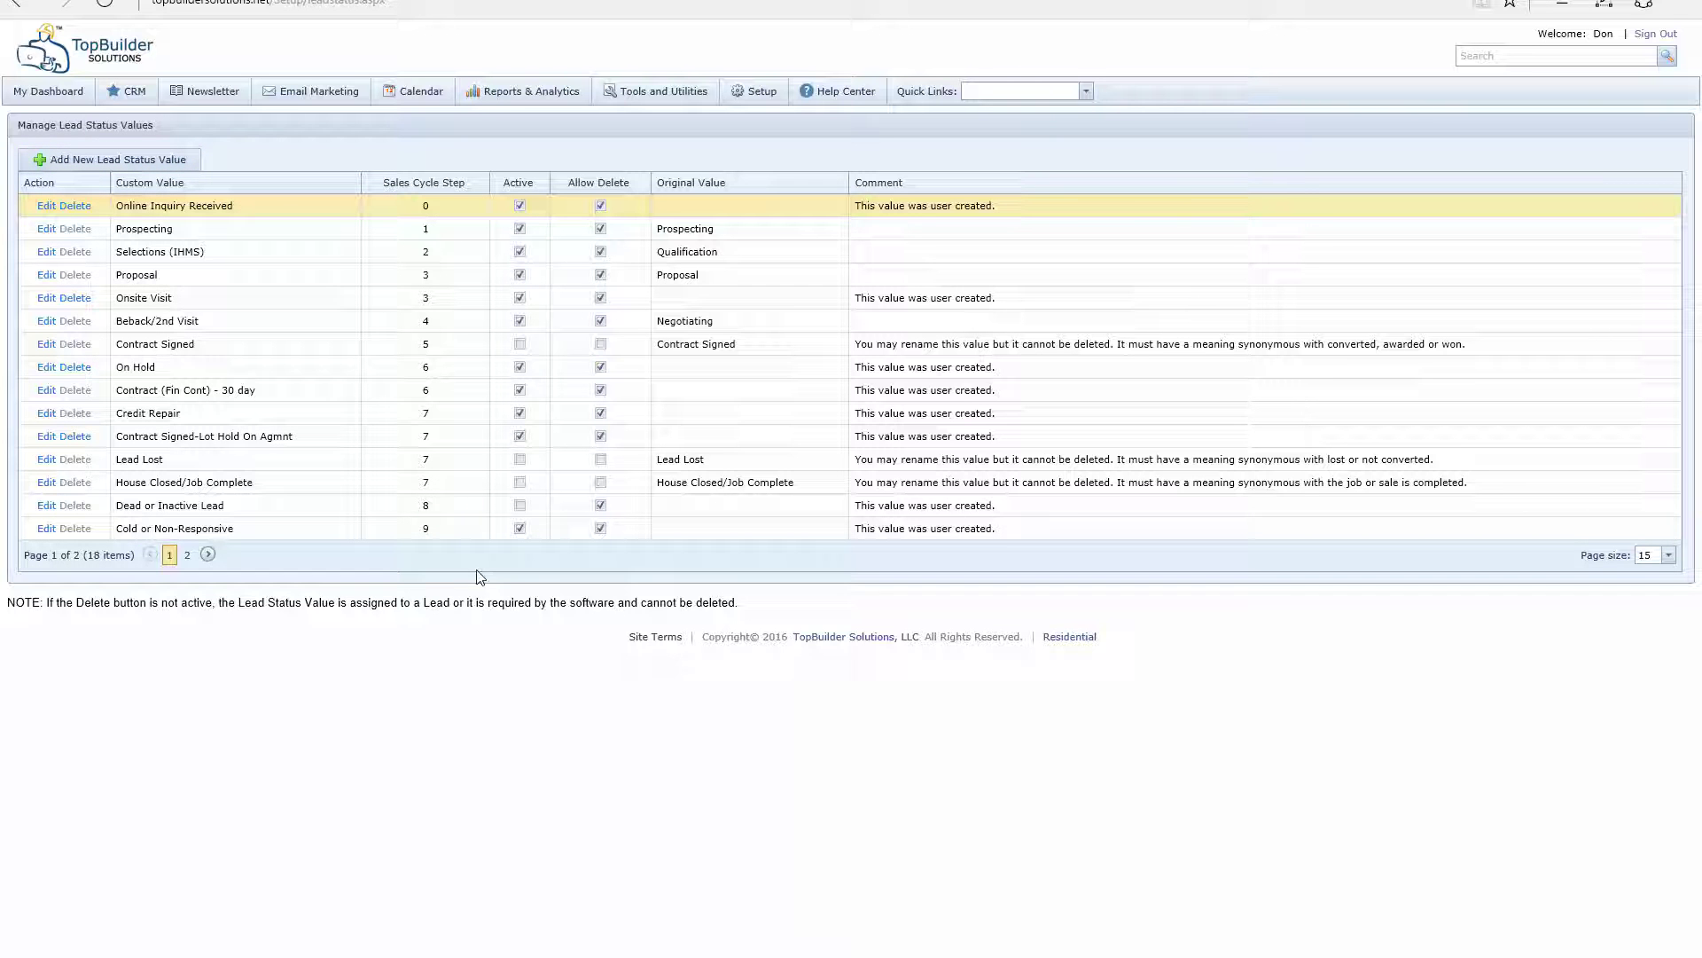
Open the follow-up plans and view the tasks of the Quick Start-Toured w/ Email plan on page 3
click(48, 90)
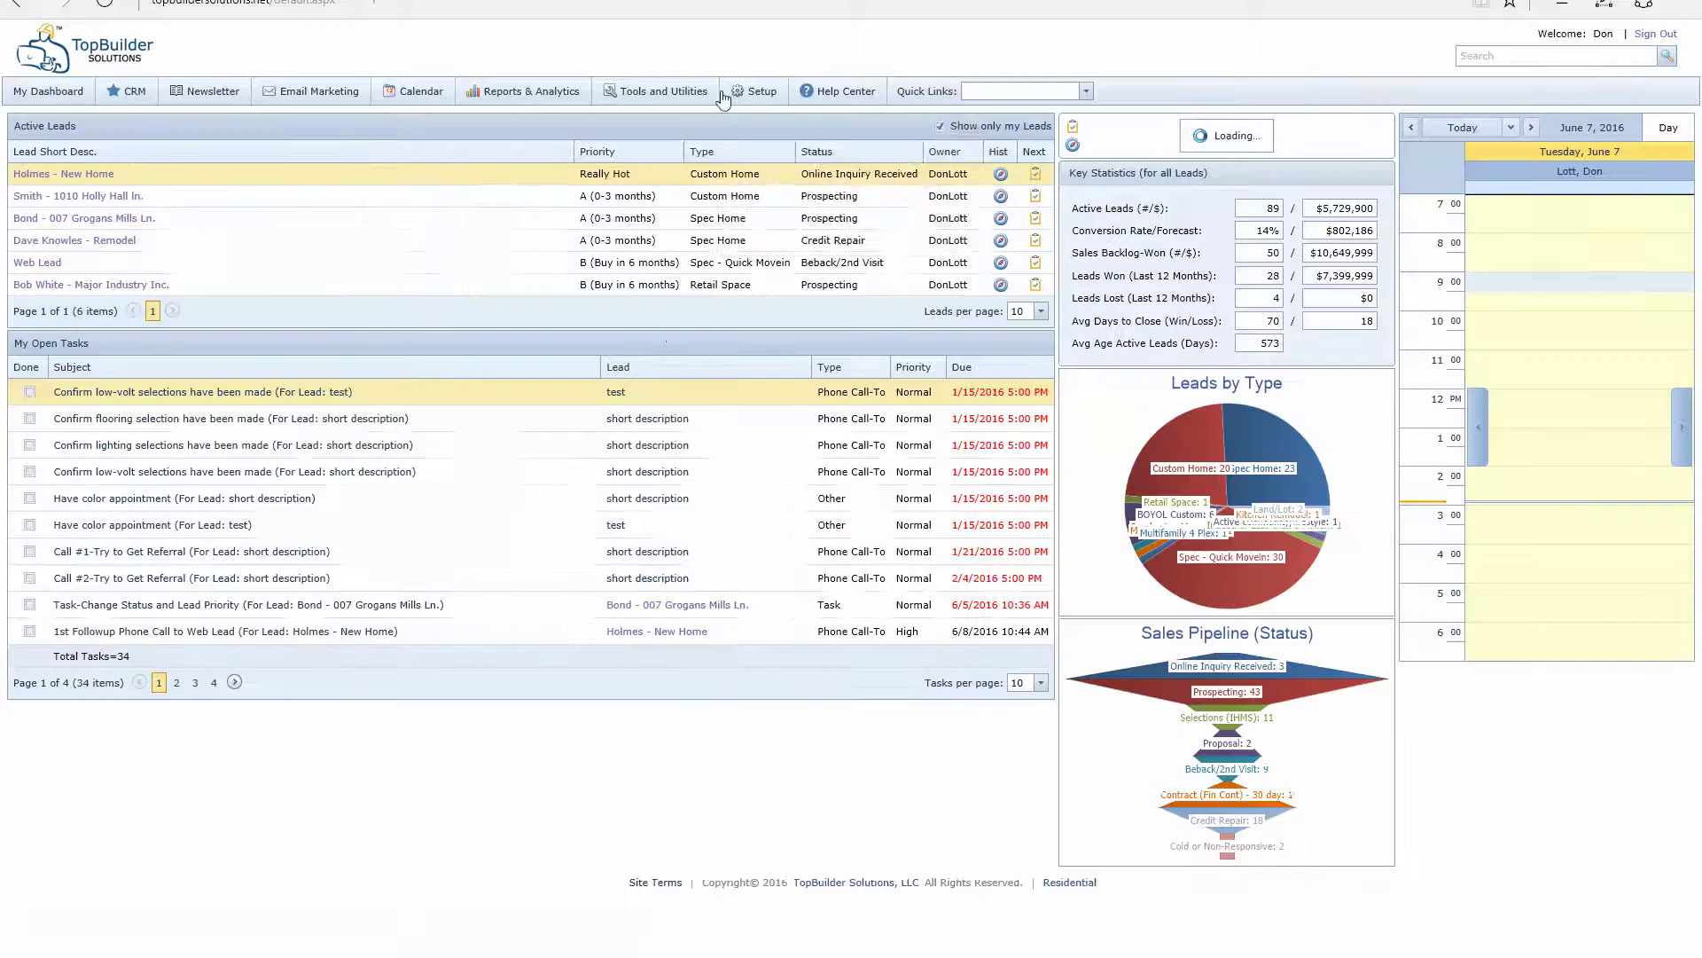
mouse_move(753, 96)
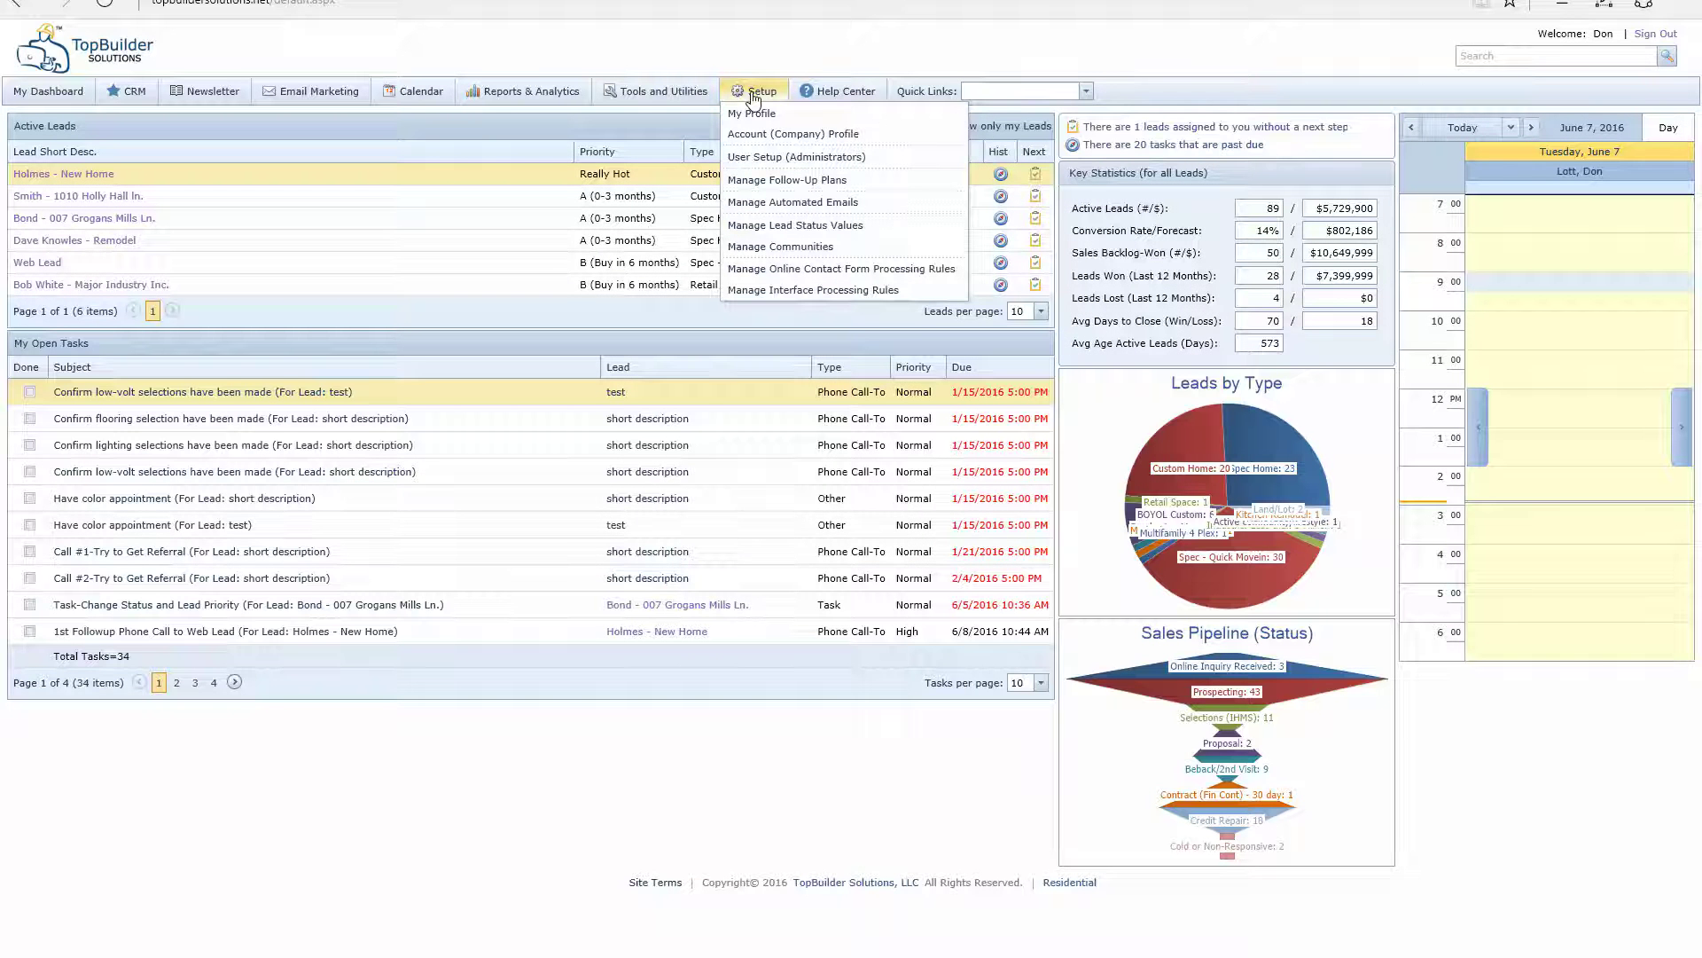
click(774, 181)
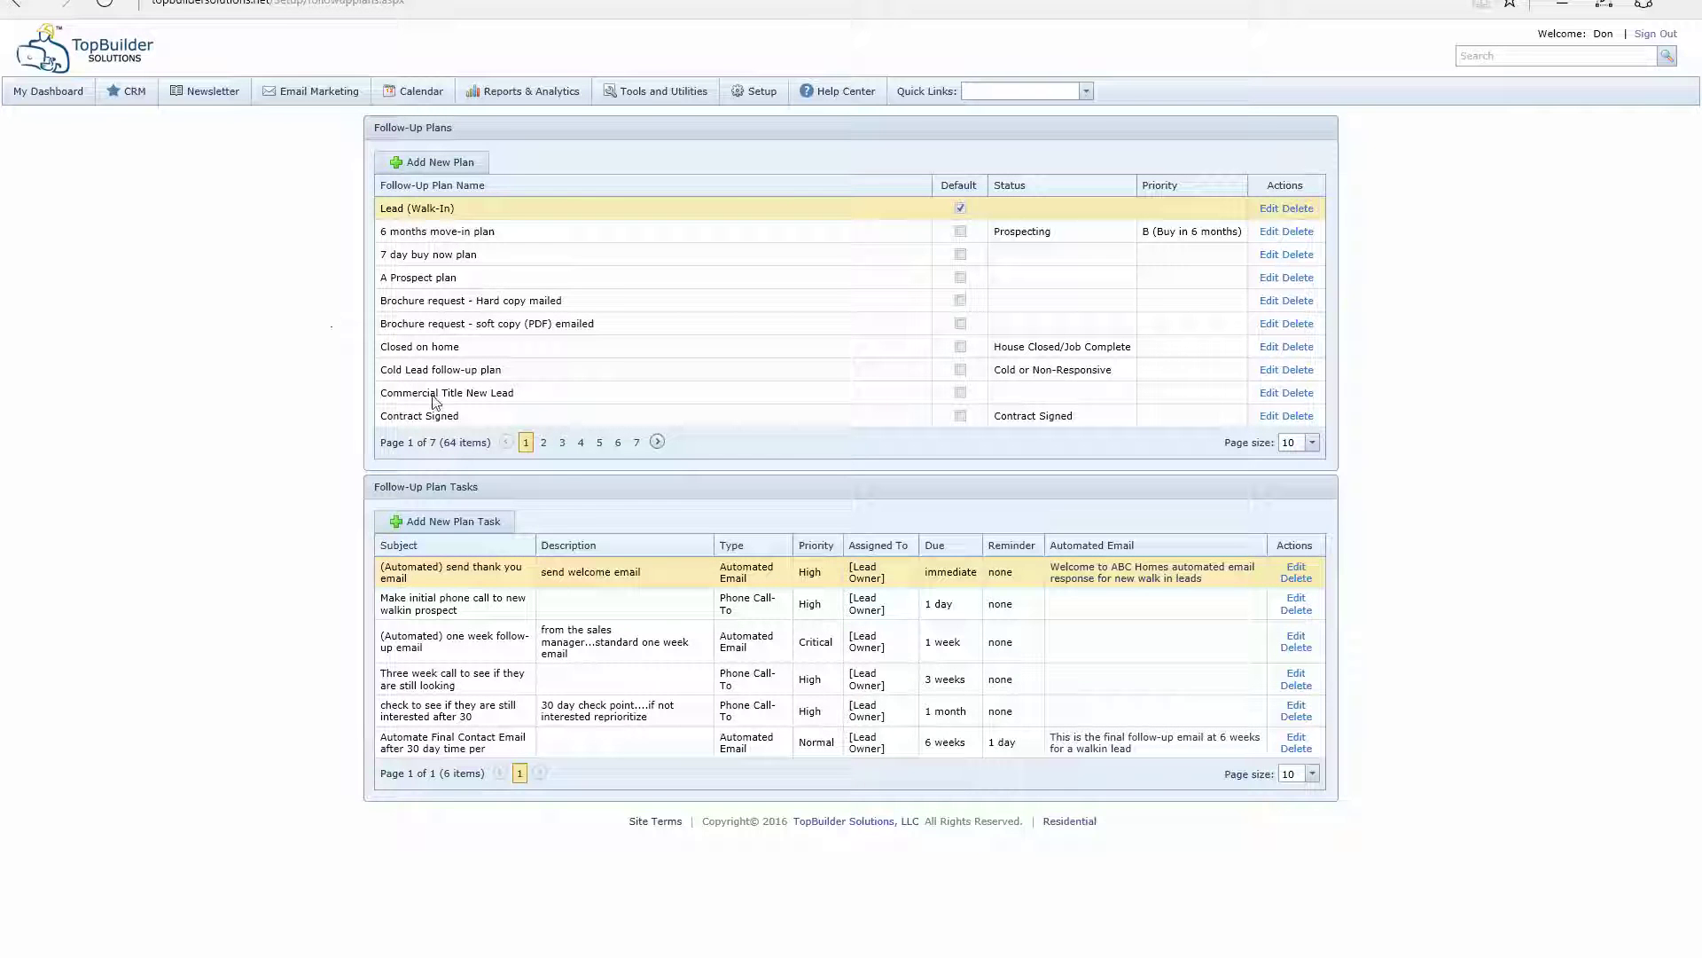
click(562, 443)
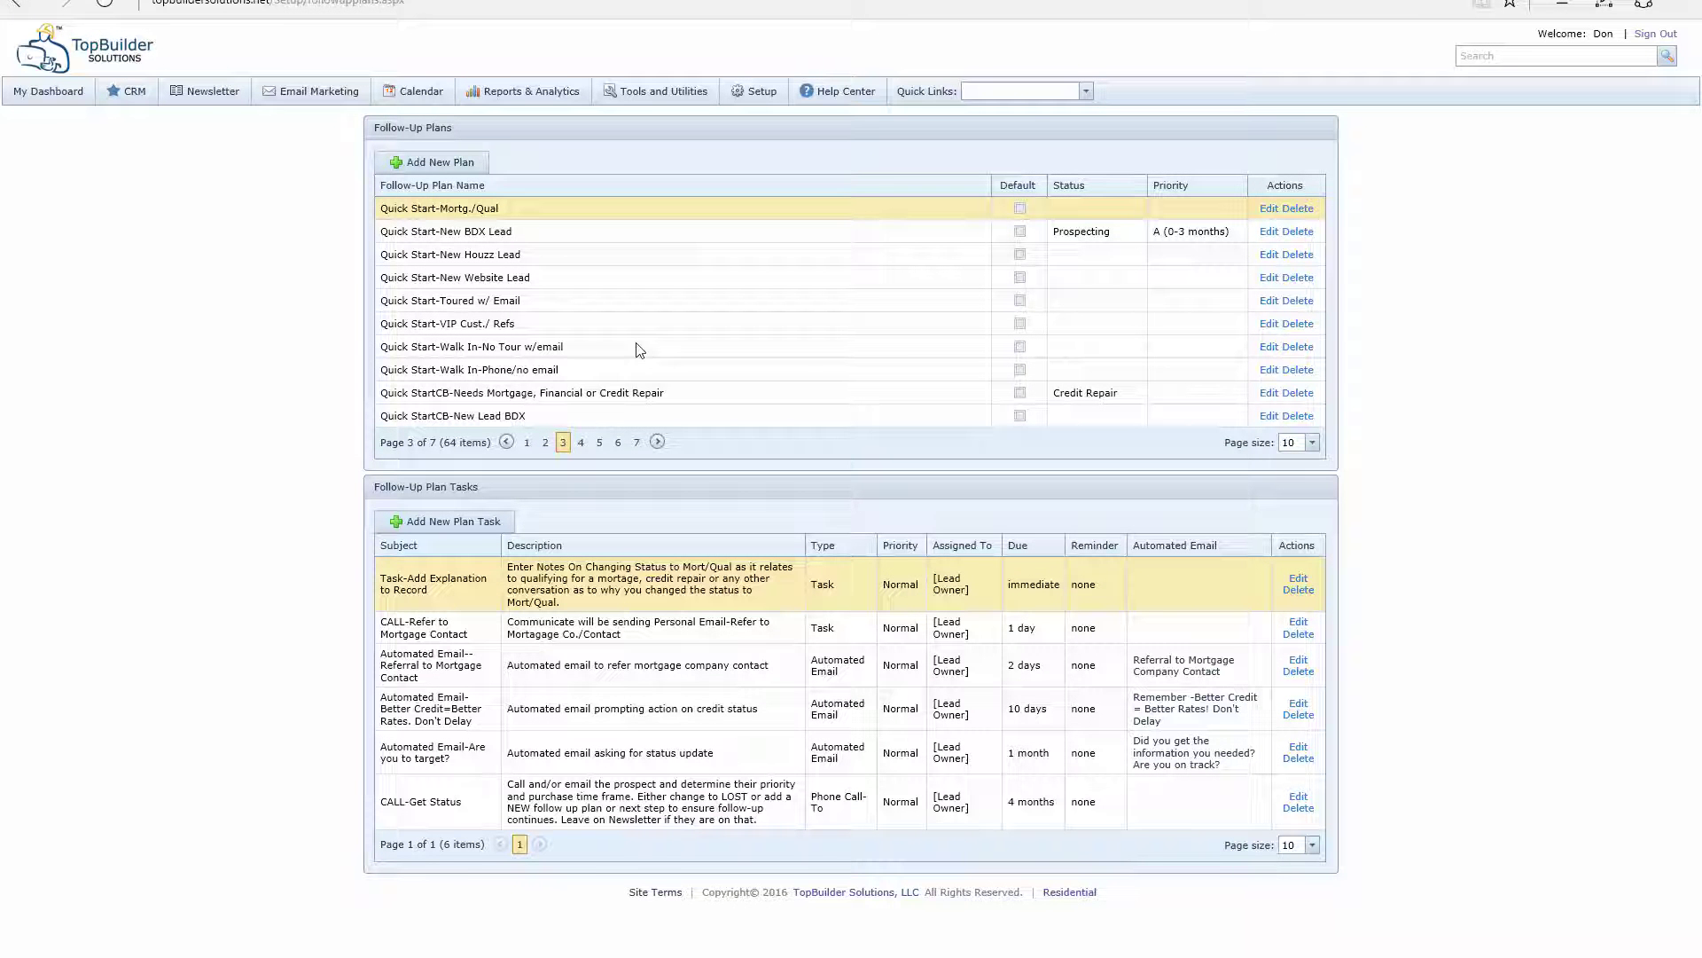
click(467, 307)
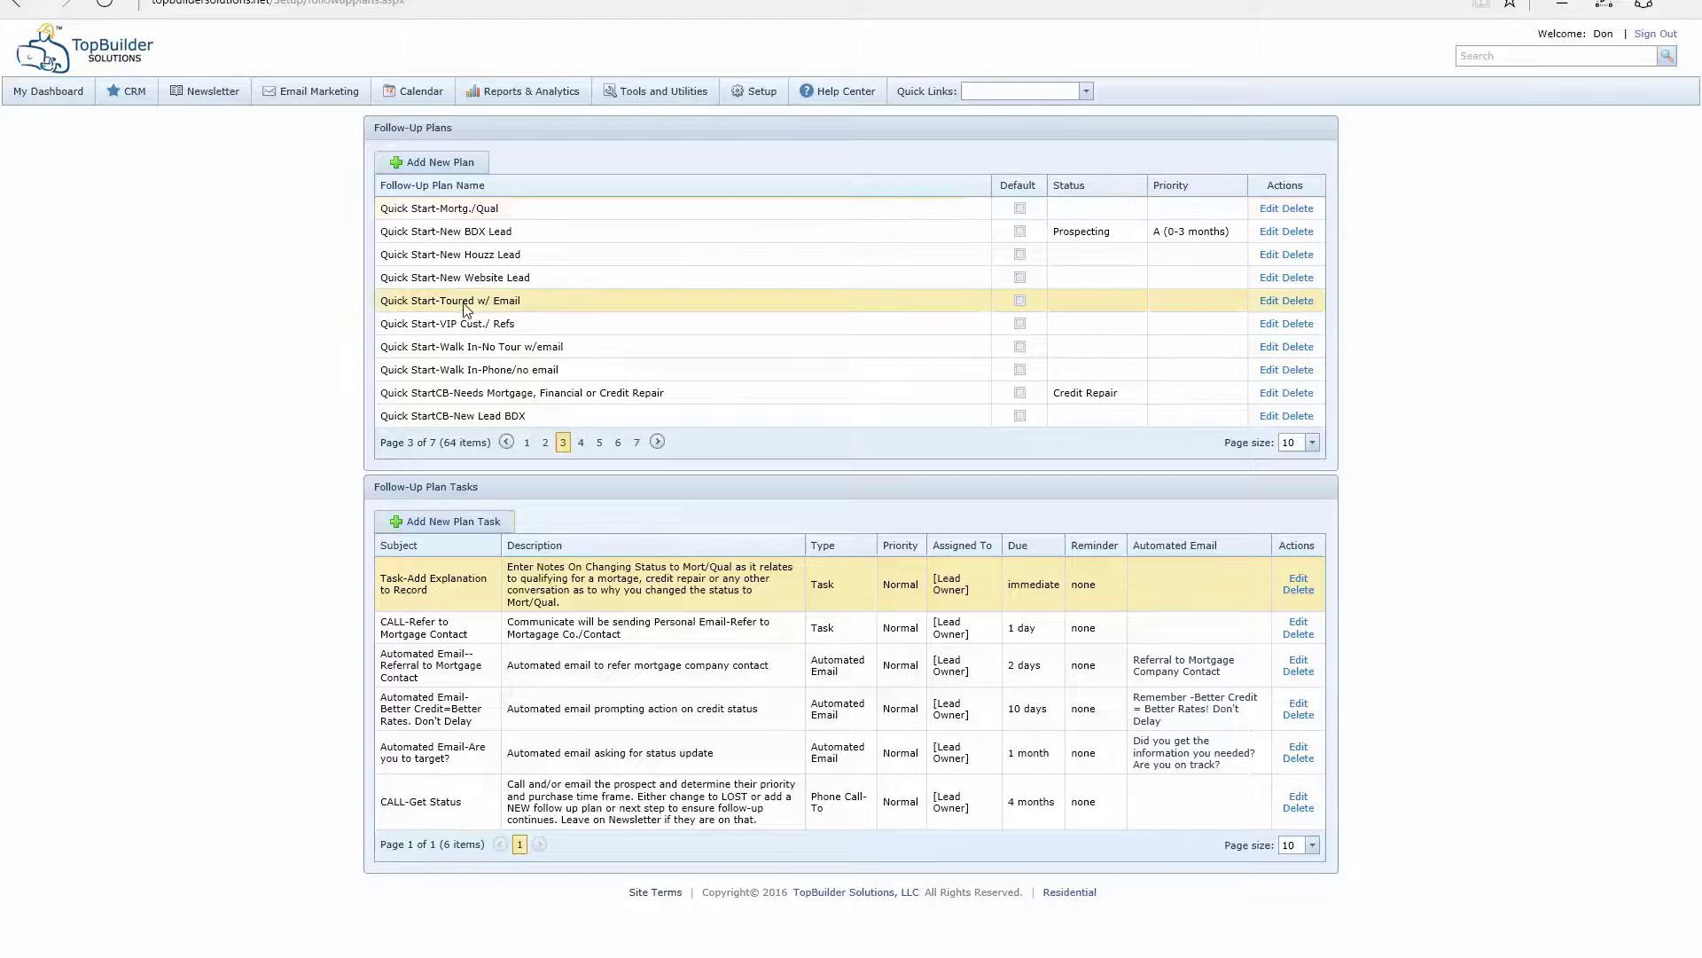
scroll(637, 590, down, 1)
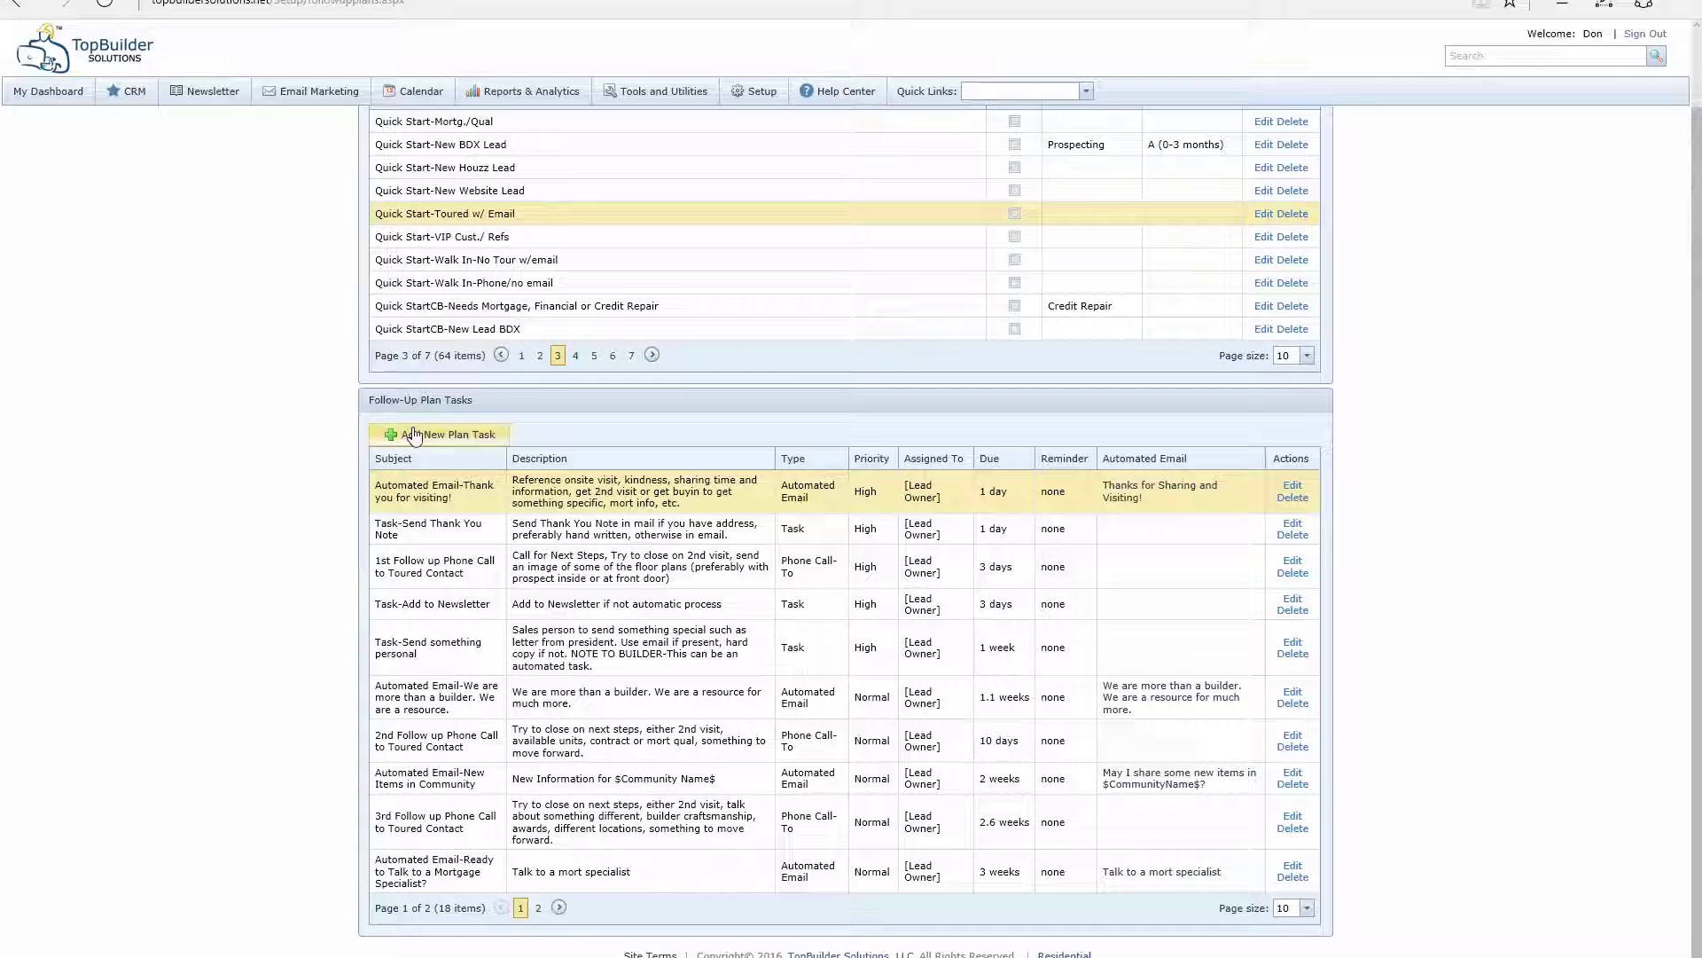
Open the plan's "Thanks for Sharing and Visiting!" automated email and examine the placeholders and text in its body content
click(1126, 493)
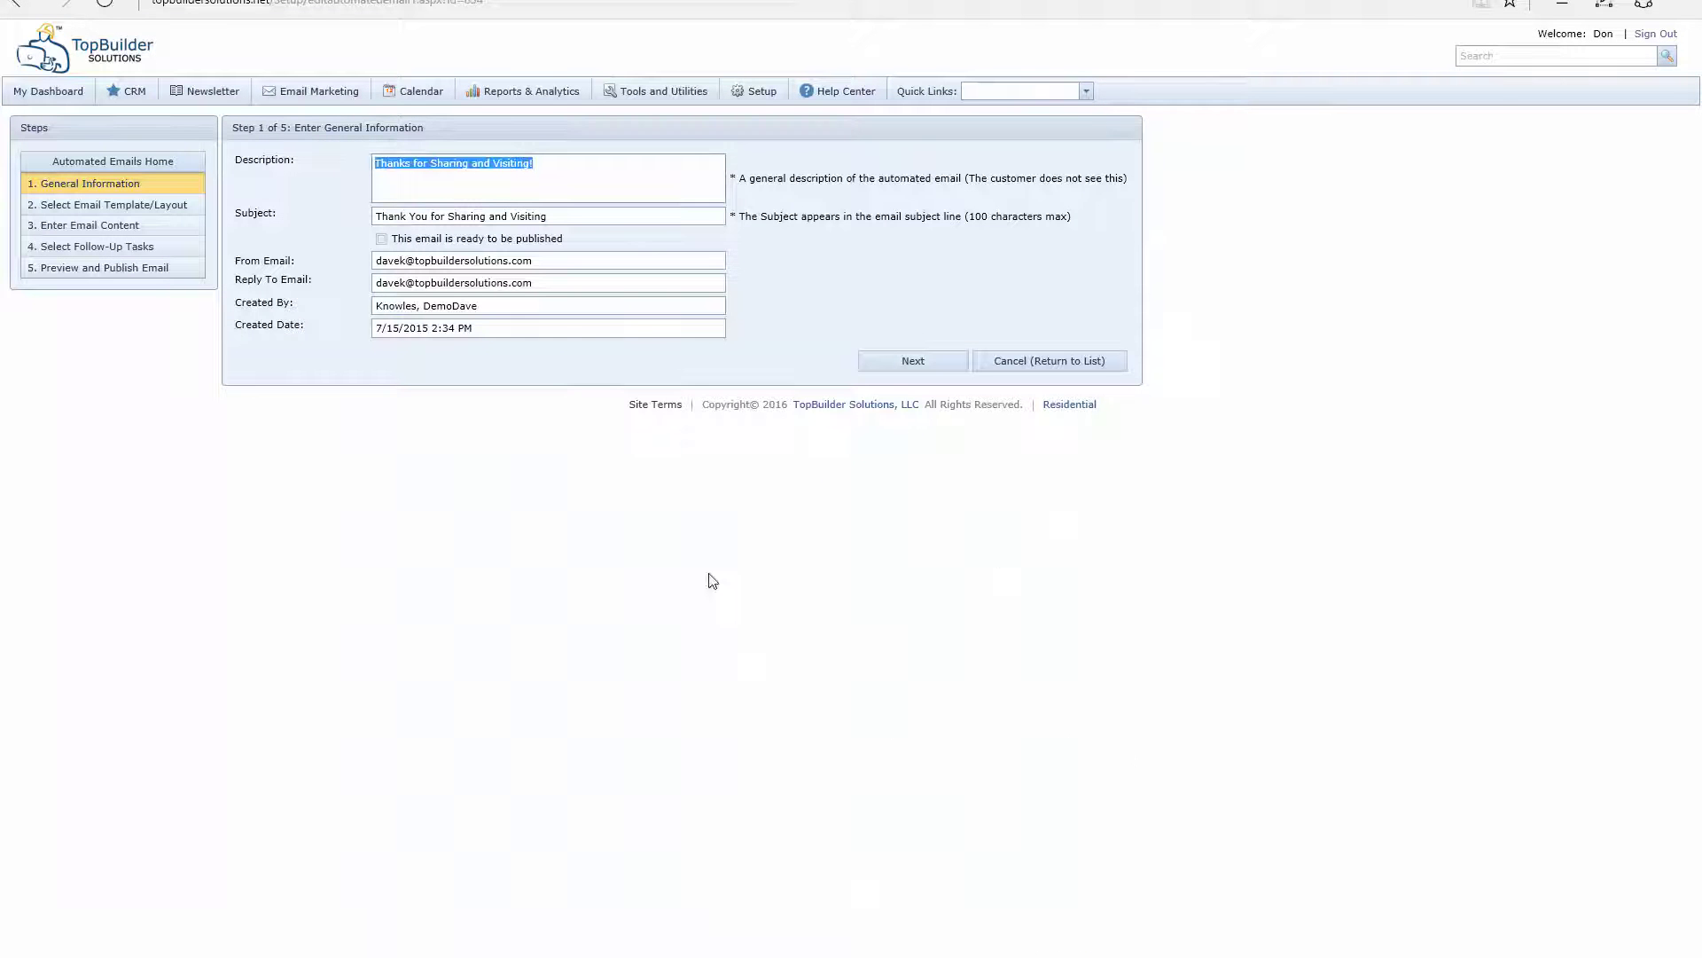
click(115, 227)
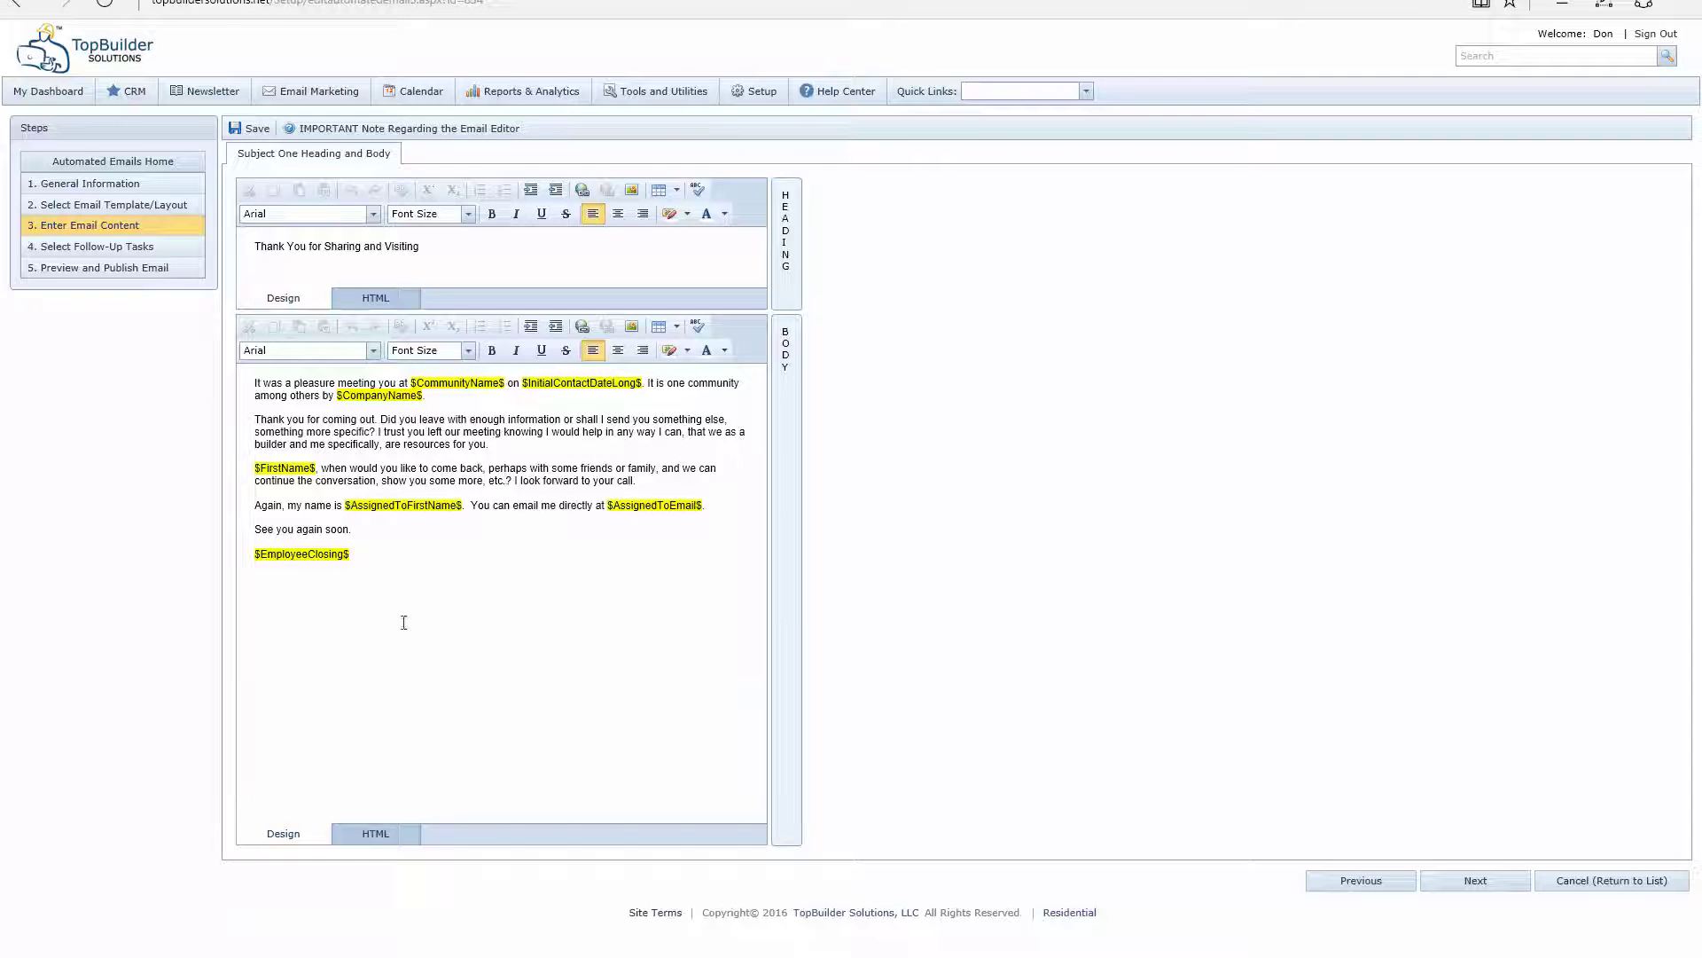
drag(361, 559, 255, 396)
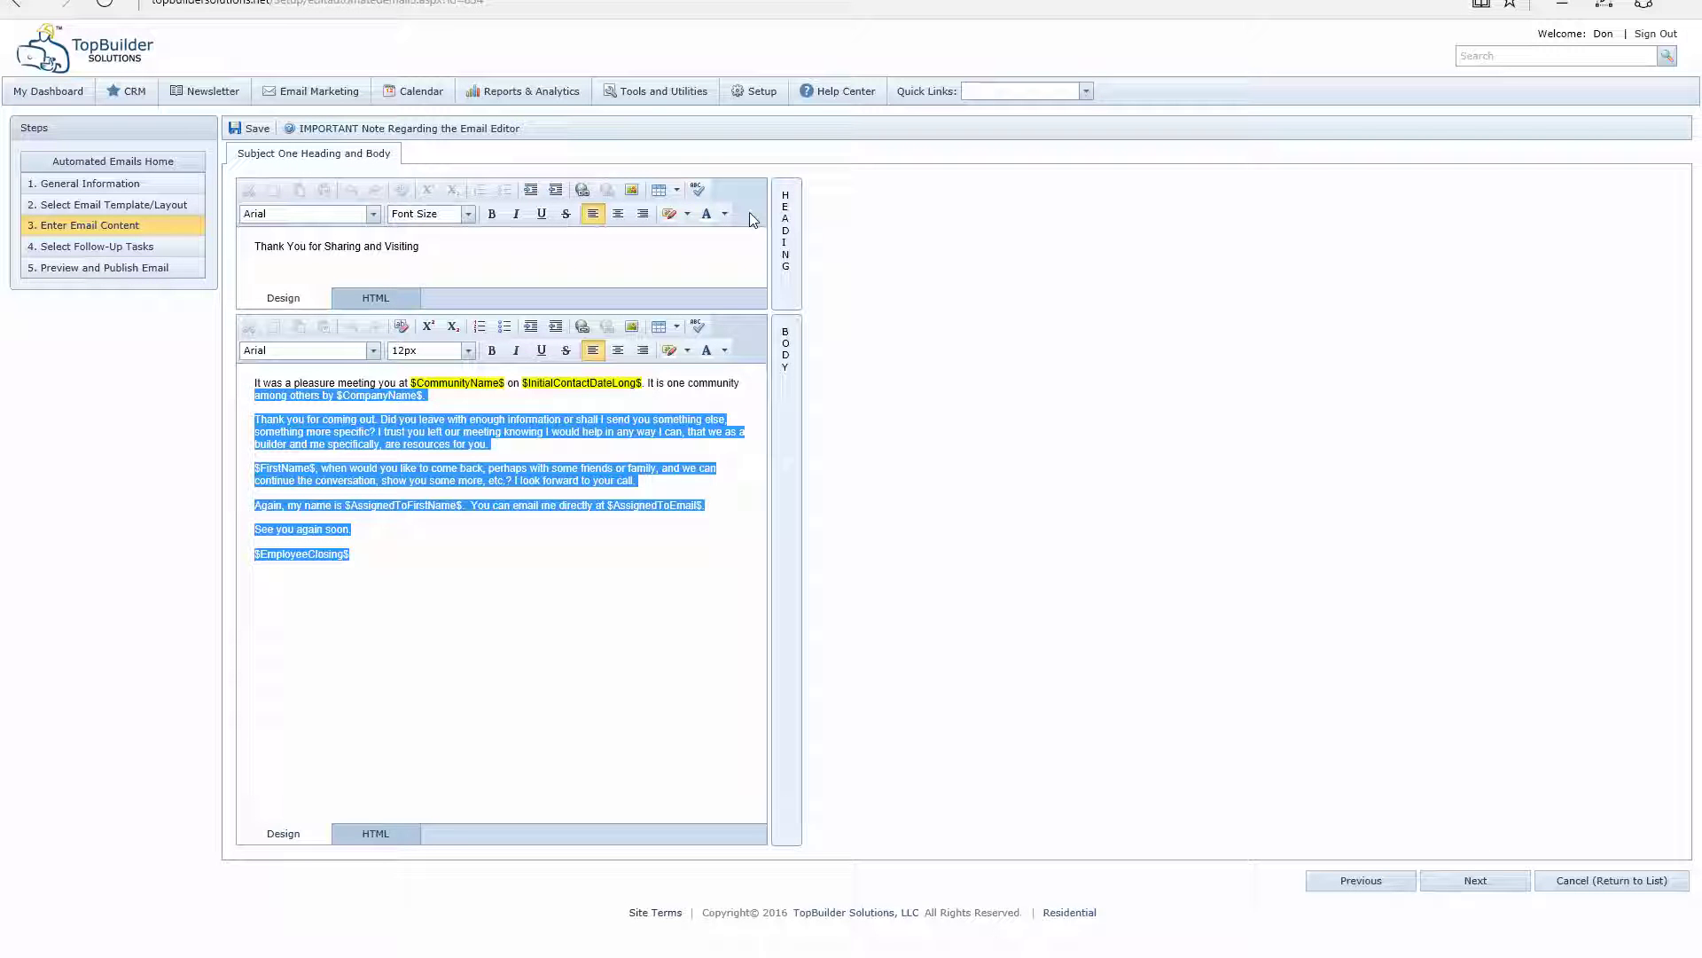
Open the last "Changes in the Industry" email on the first page of the automated emails list and preview it
click(759, 93)
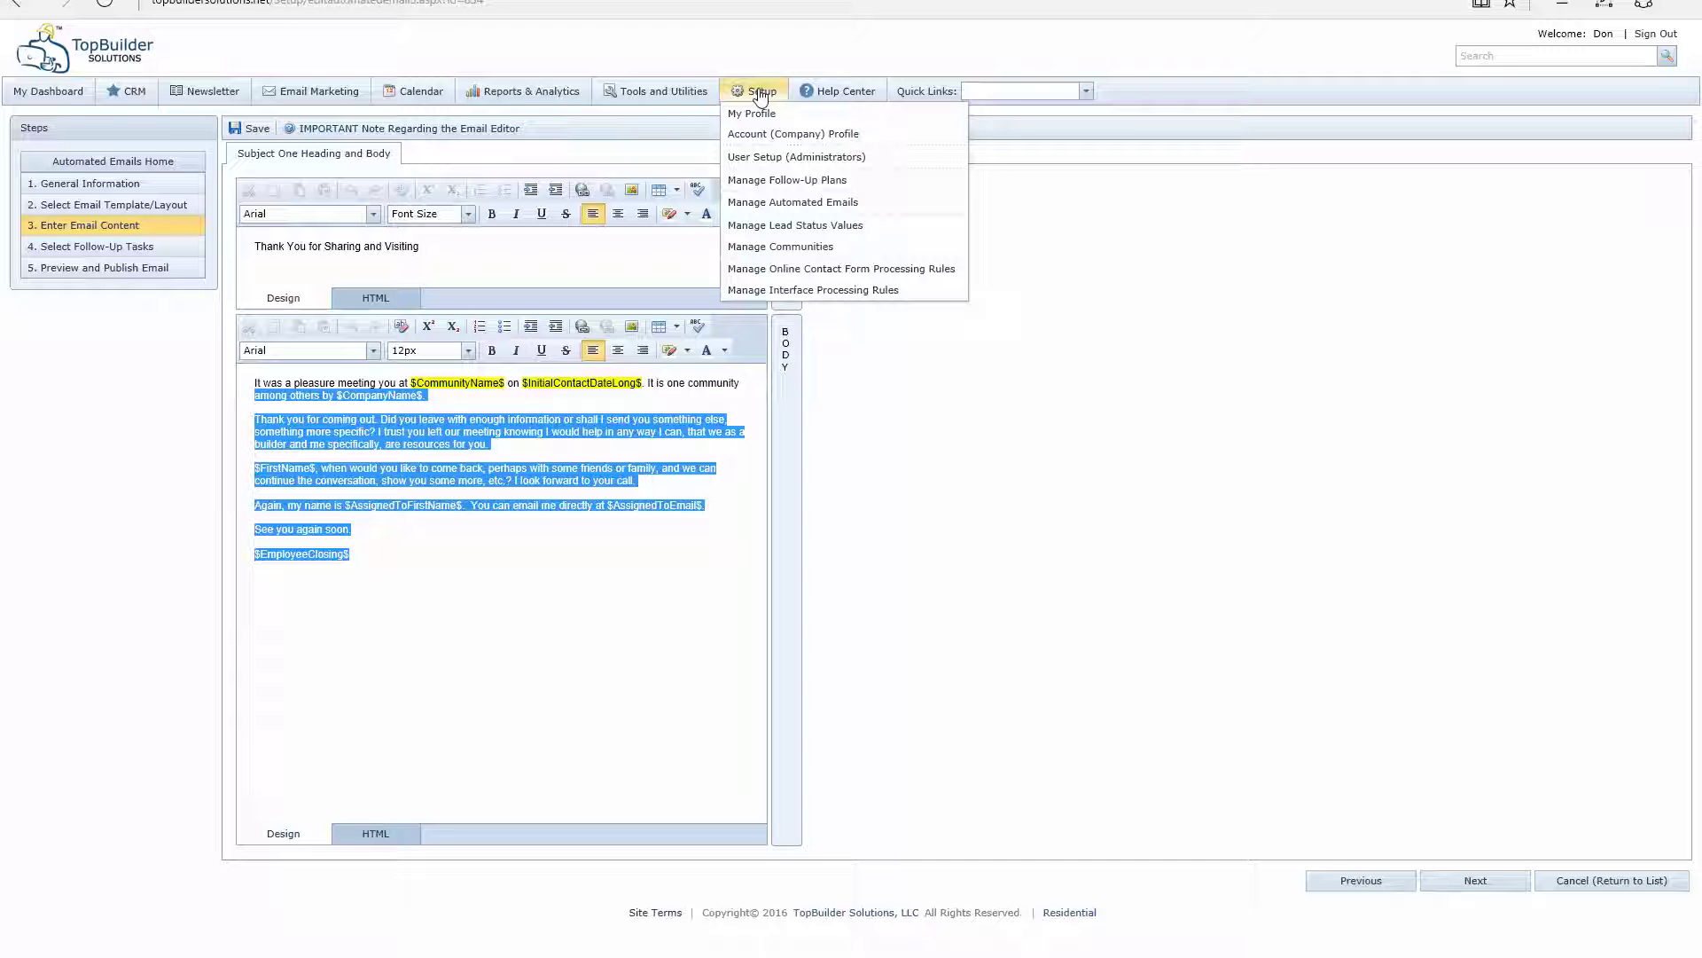
click(771, 204)
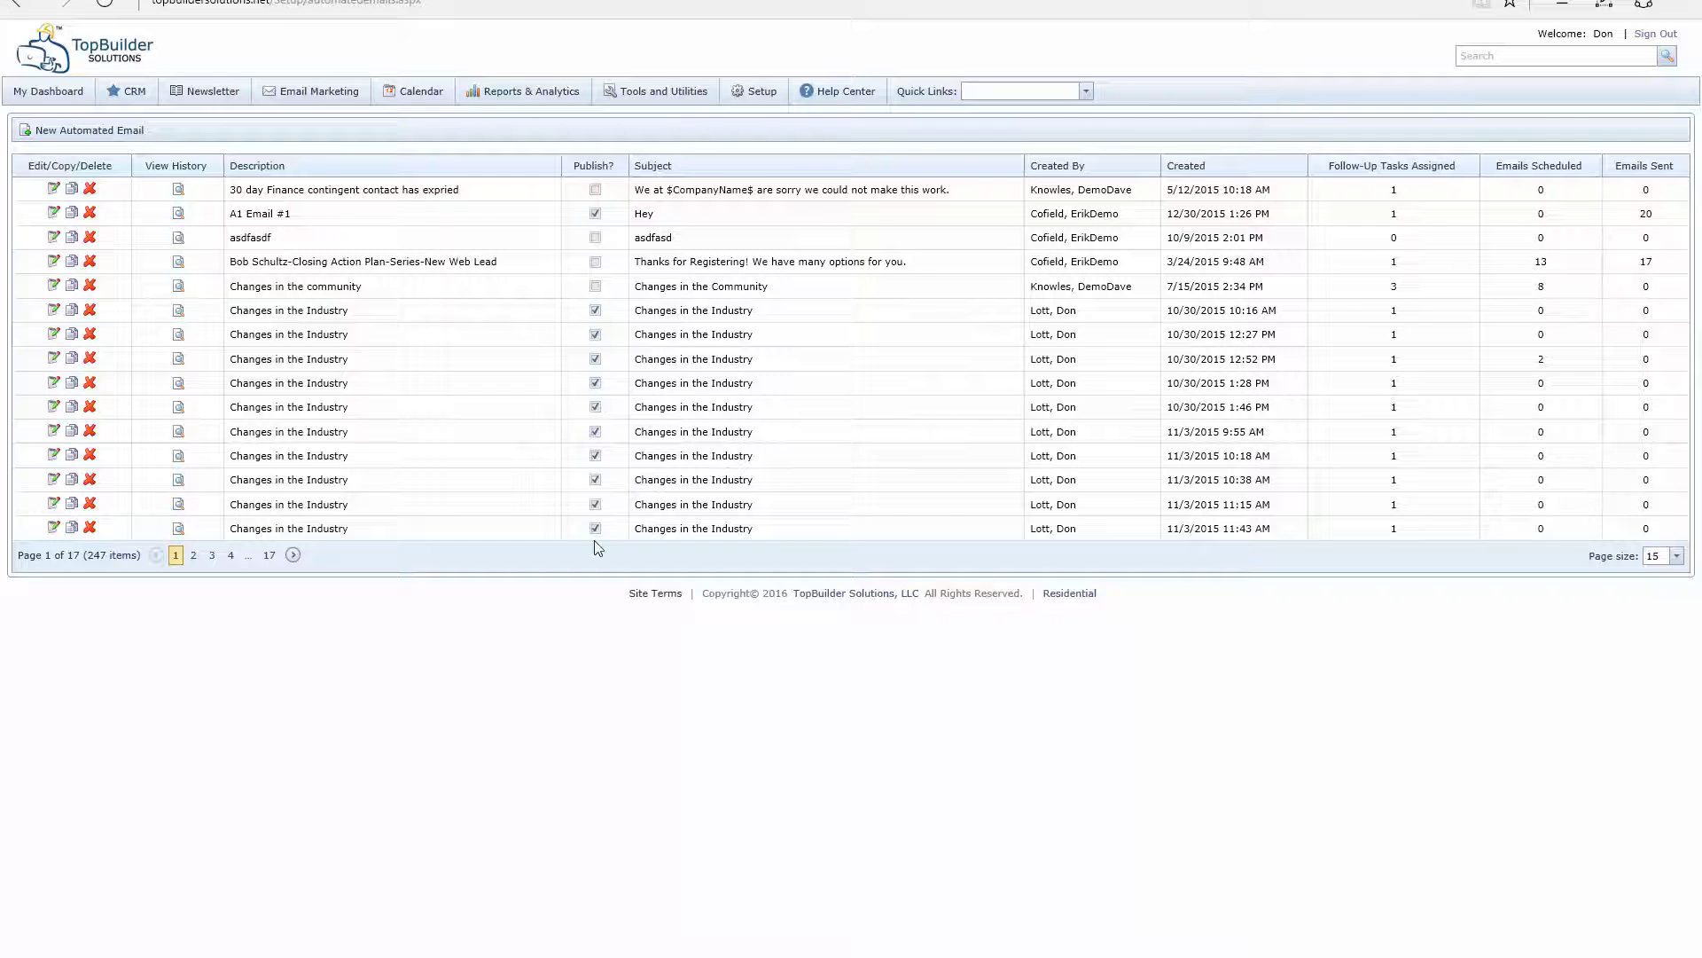
click(56, 527)
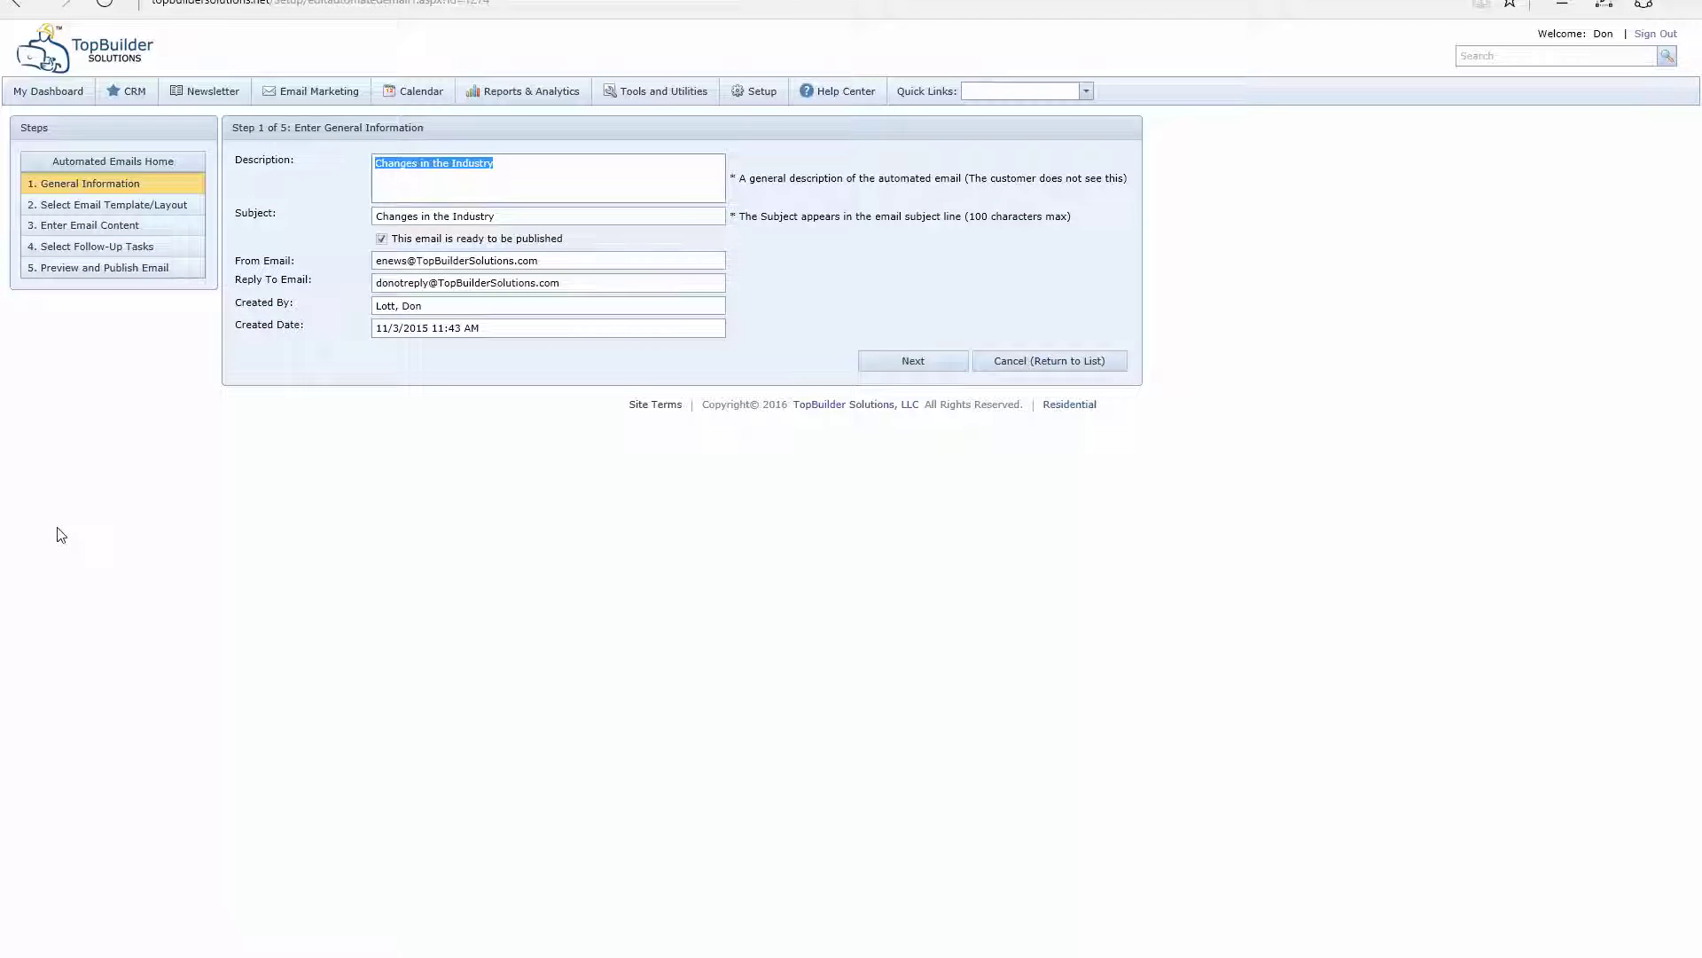
click(96, 270)
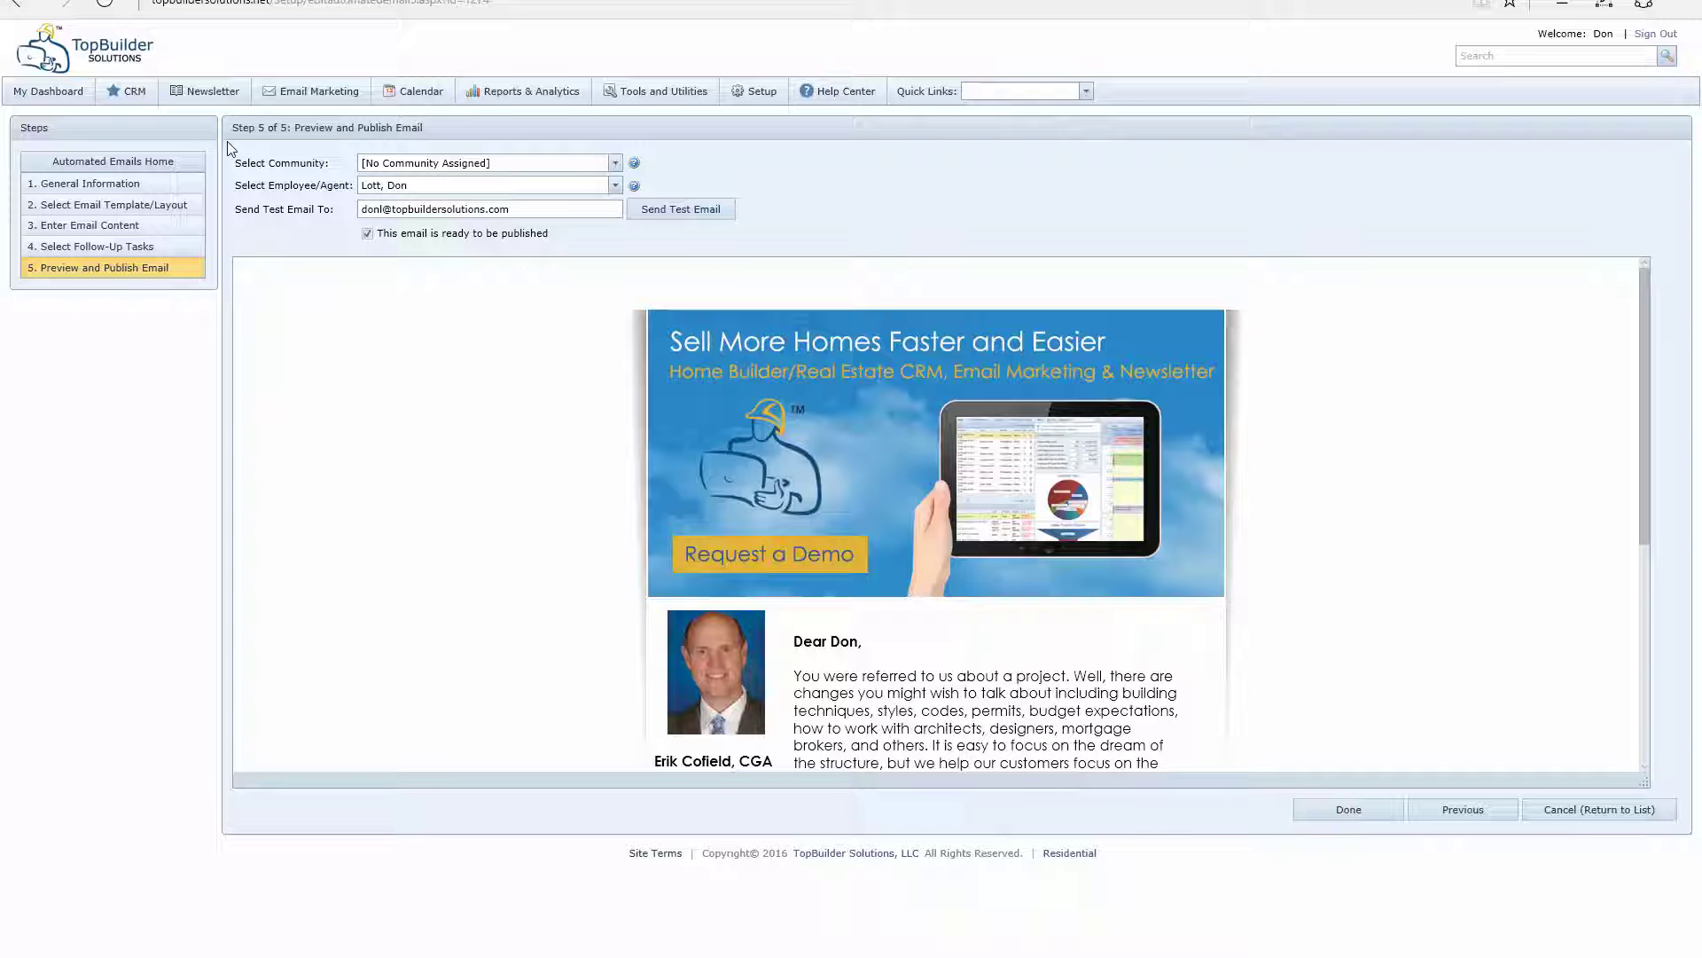
Return to the dashboard and open the Reassignment Utility for leads and contacts
click(46, 93)
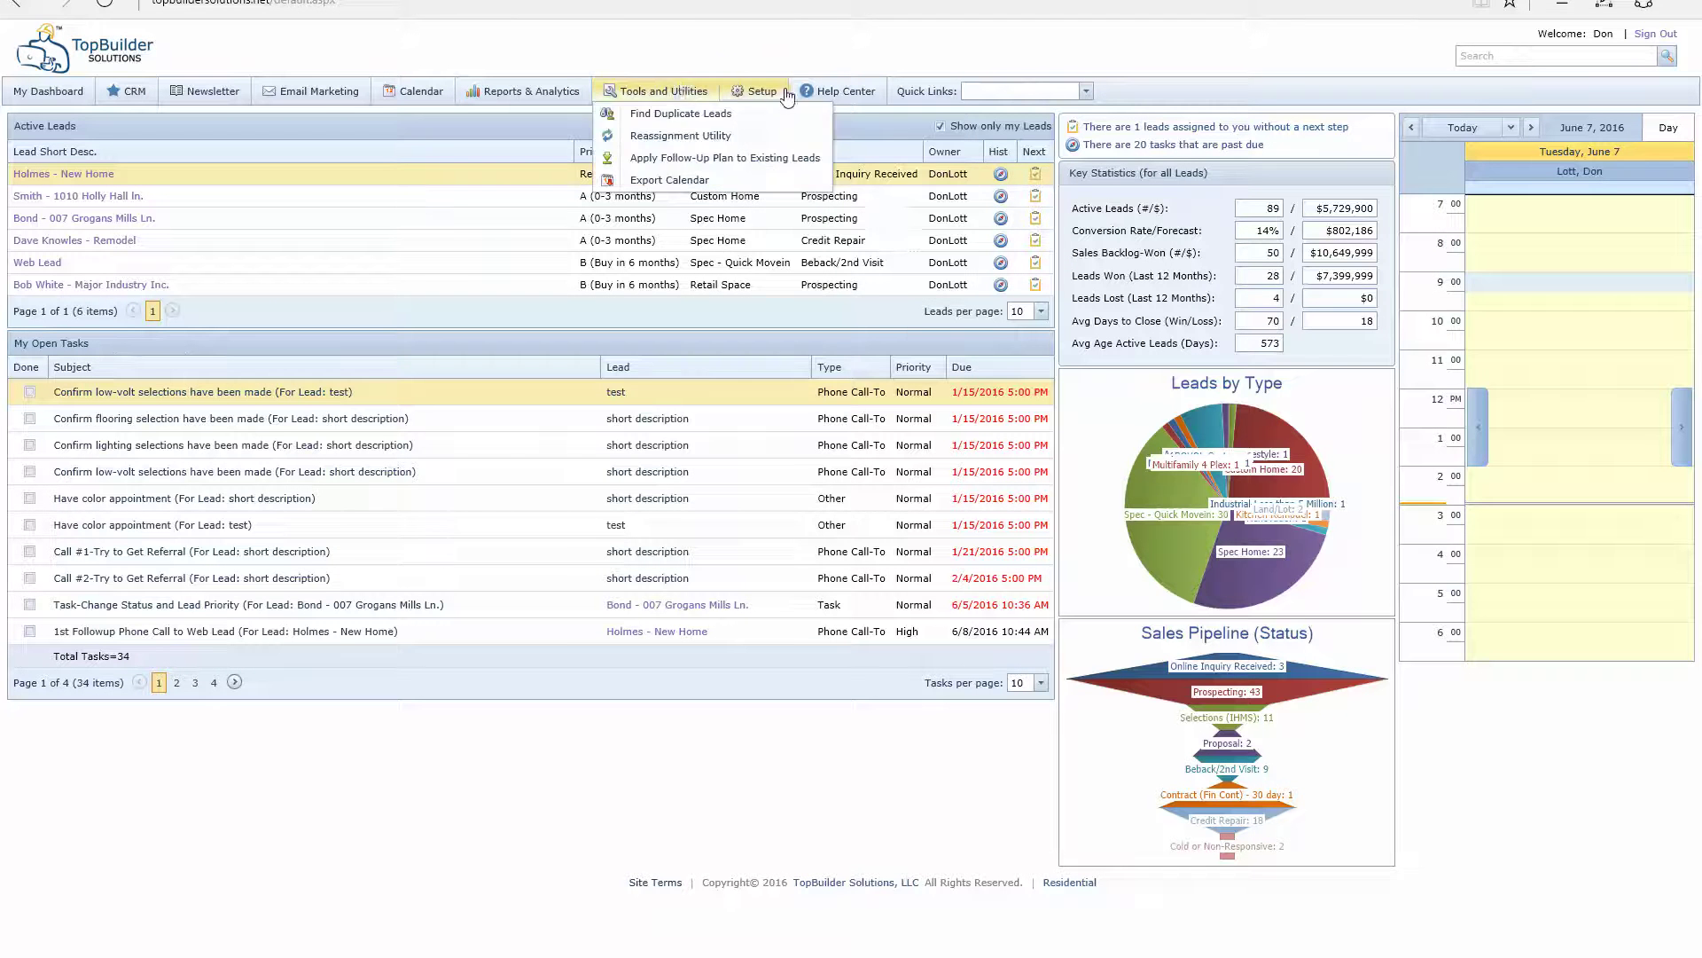
mouse_move(774, 97)
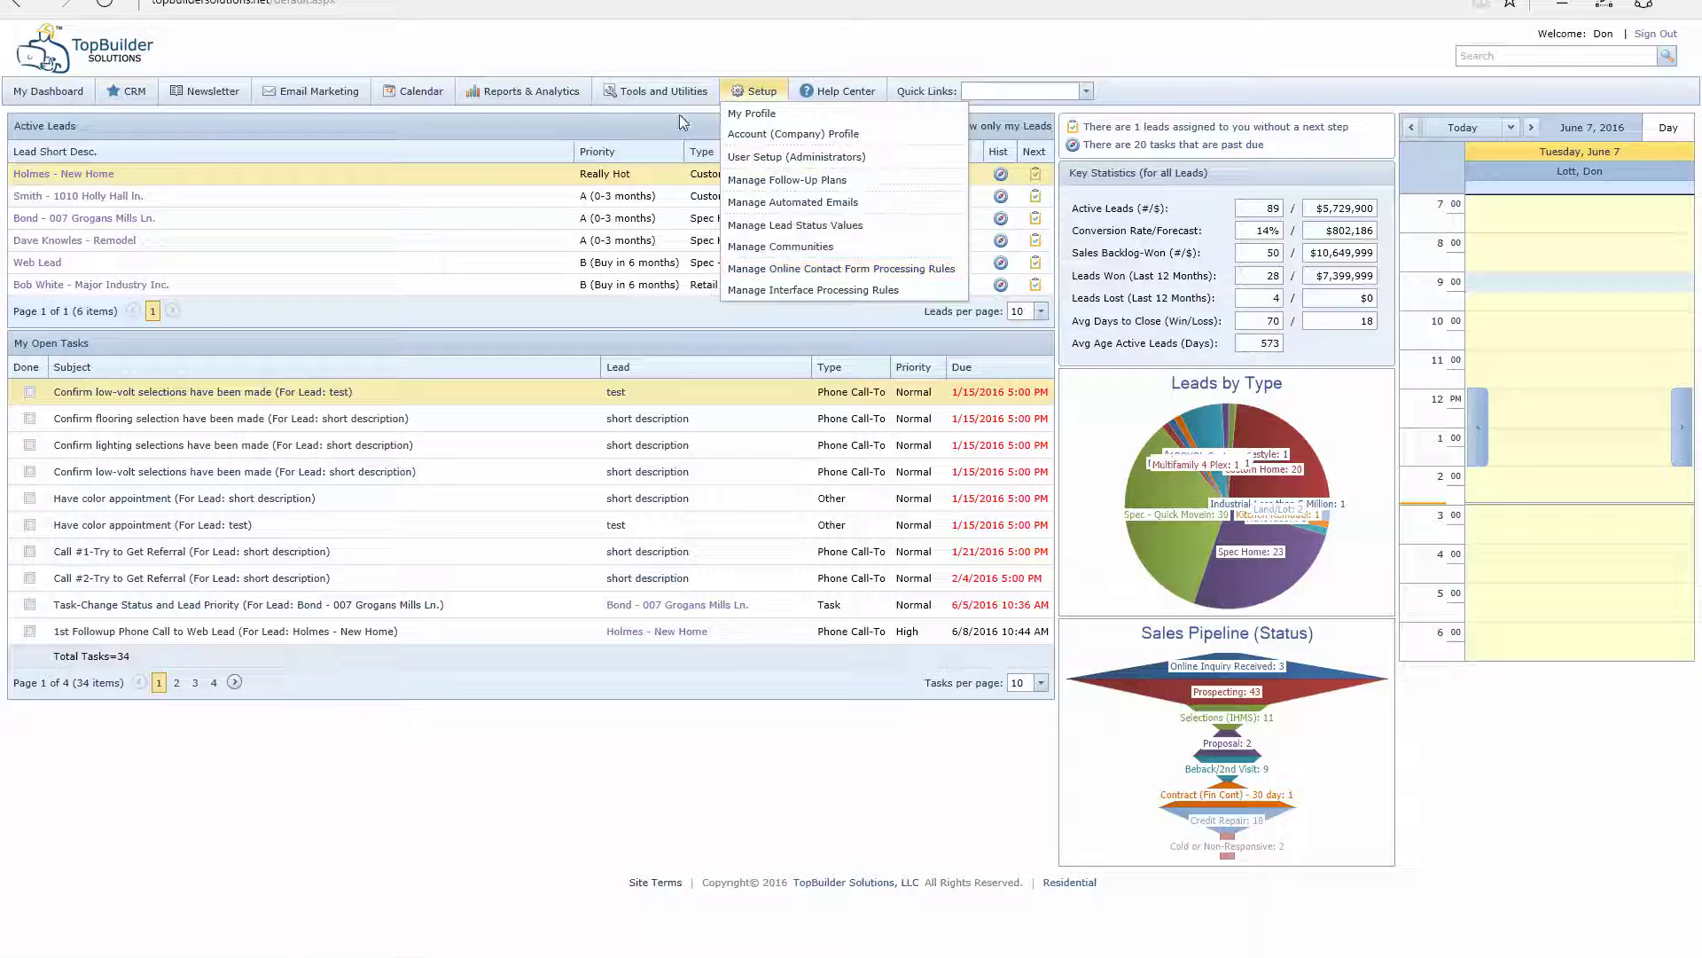
mouse_move(674, 99)
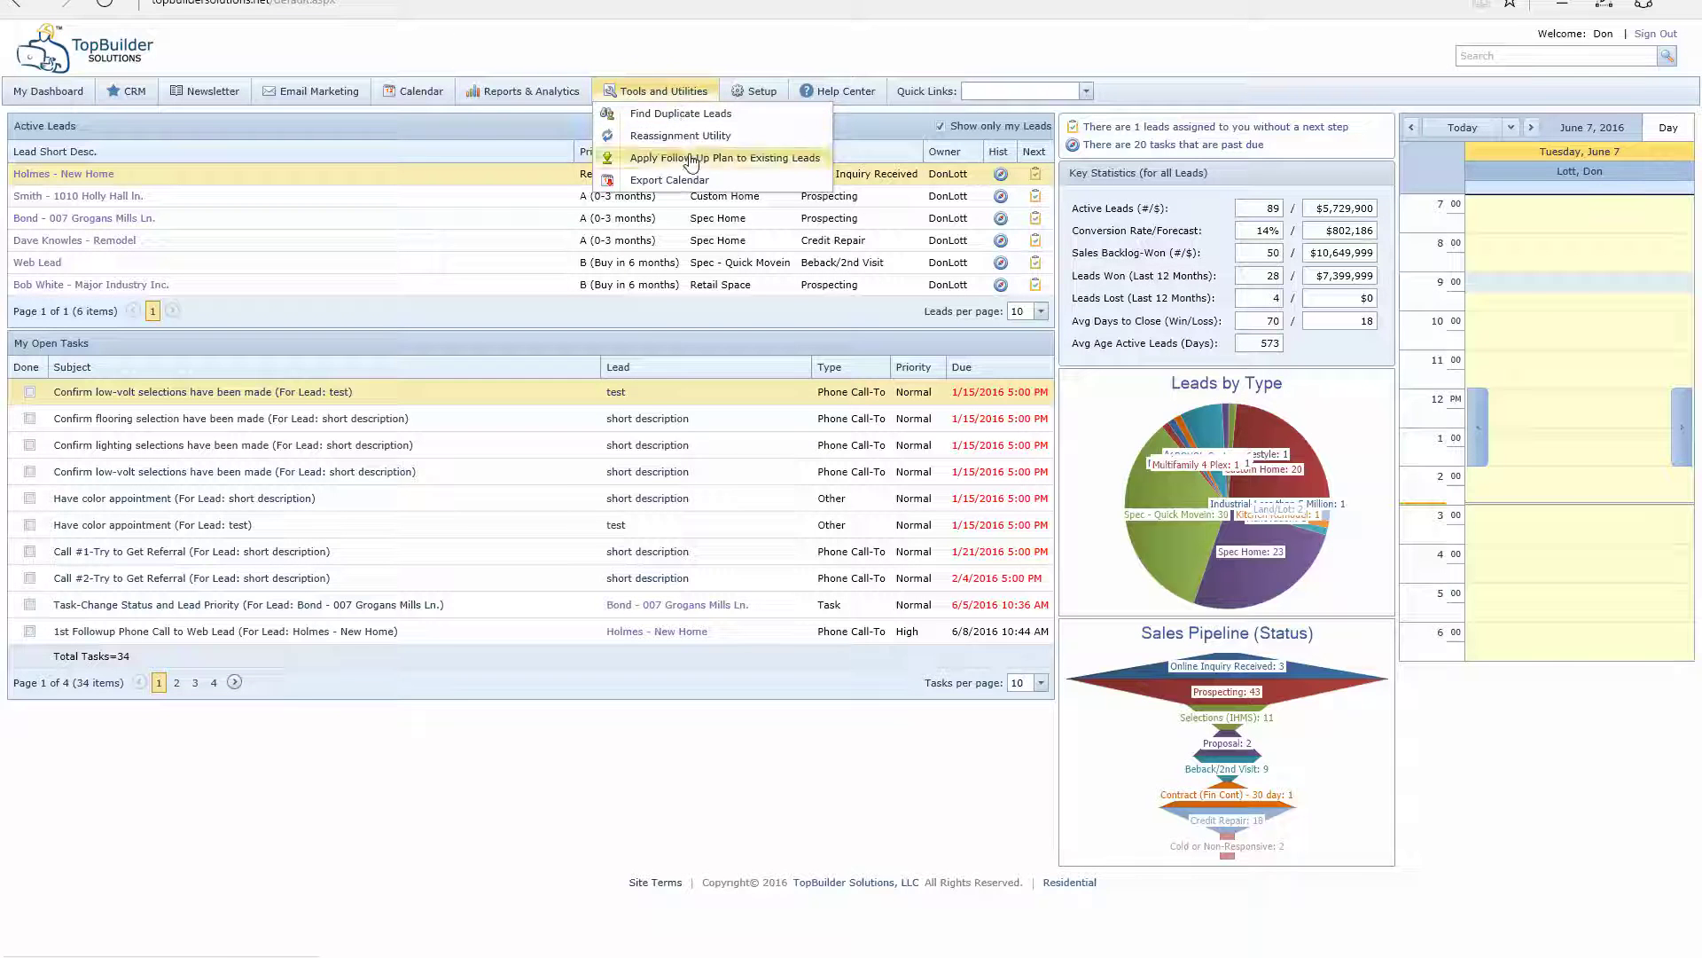
click(674, 136)
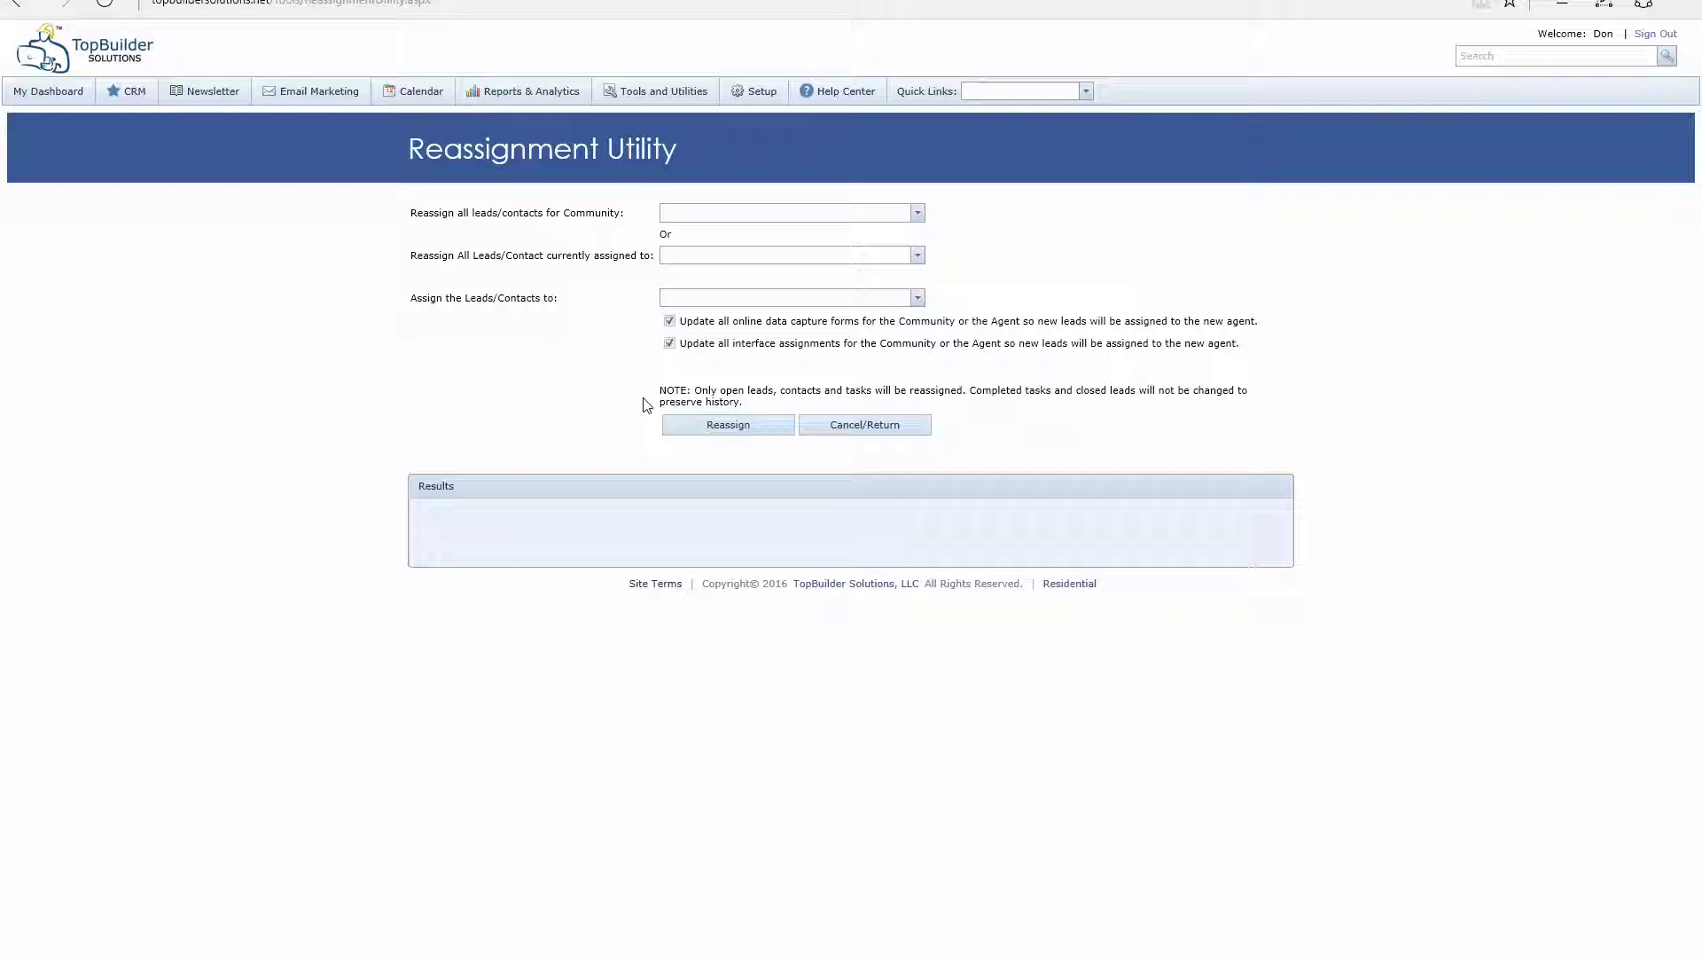
click(918, 255)
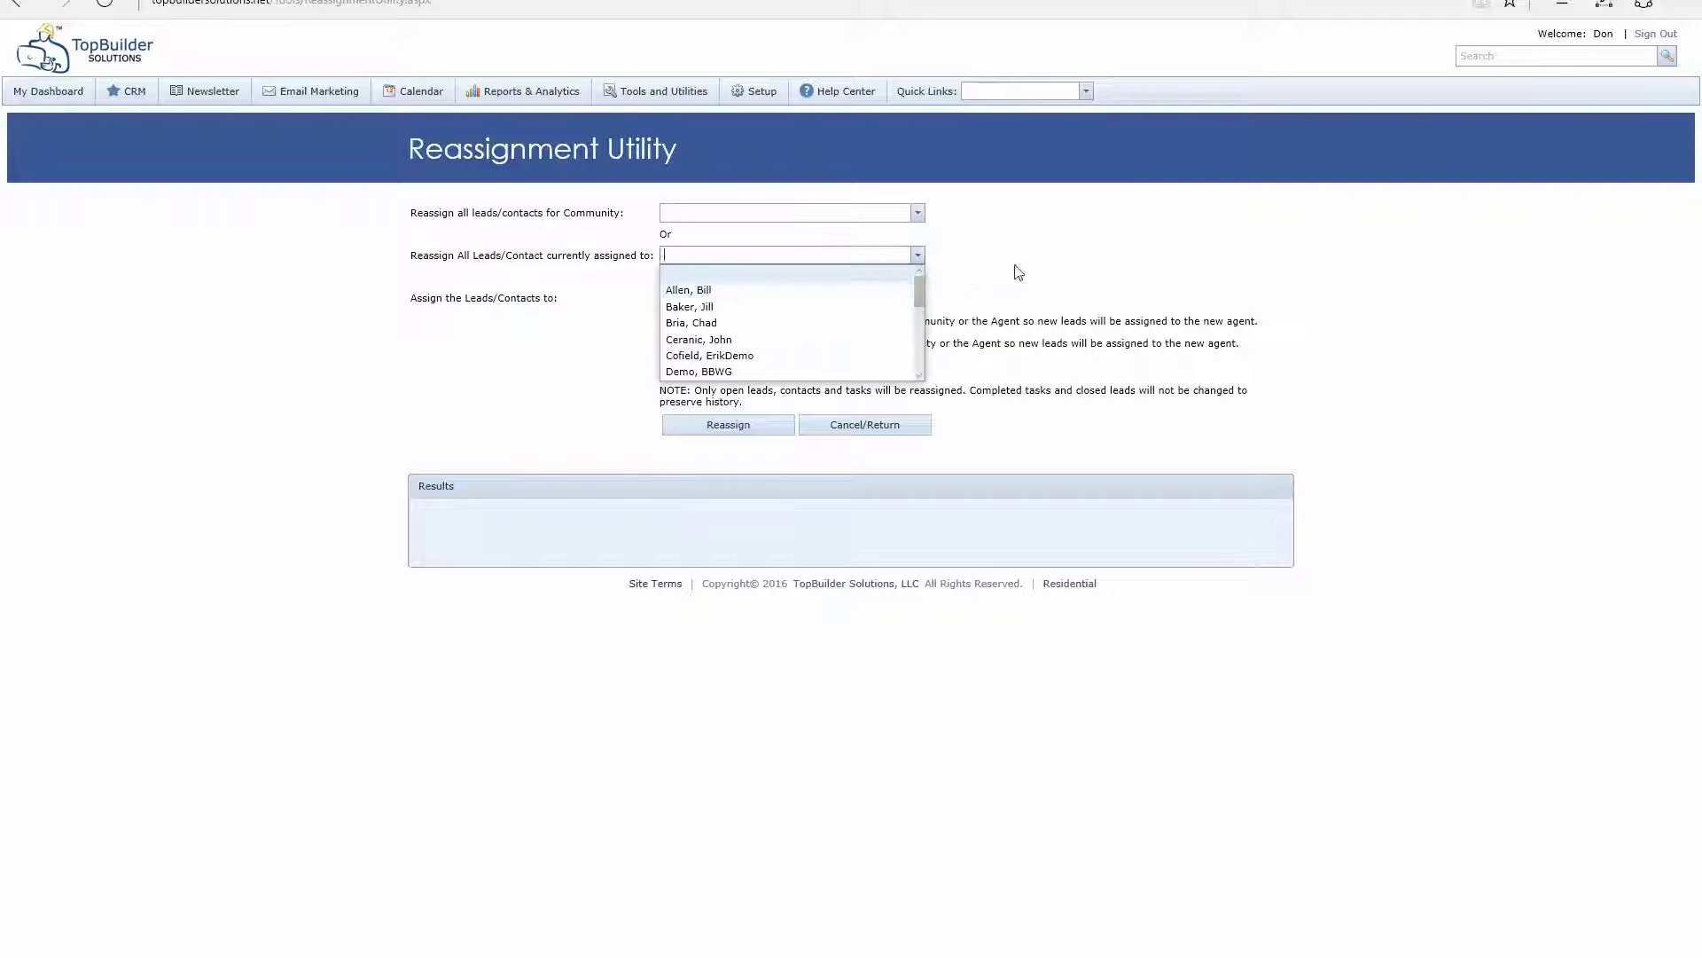
click(754, 326)
click(918, 297)
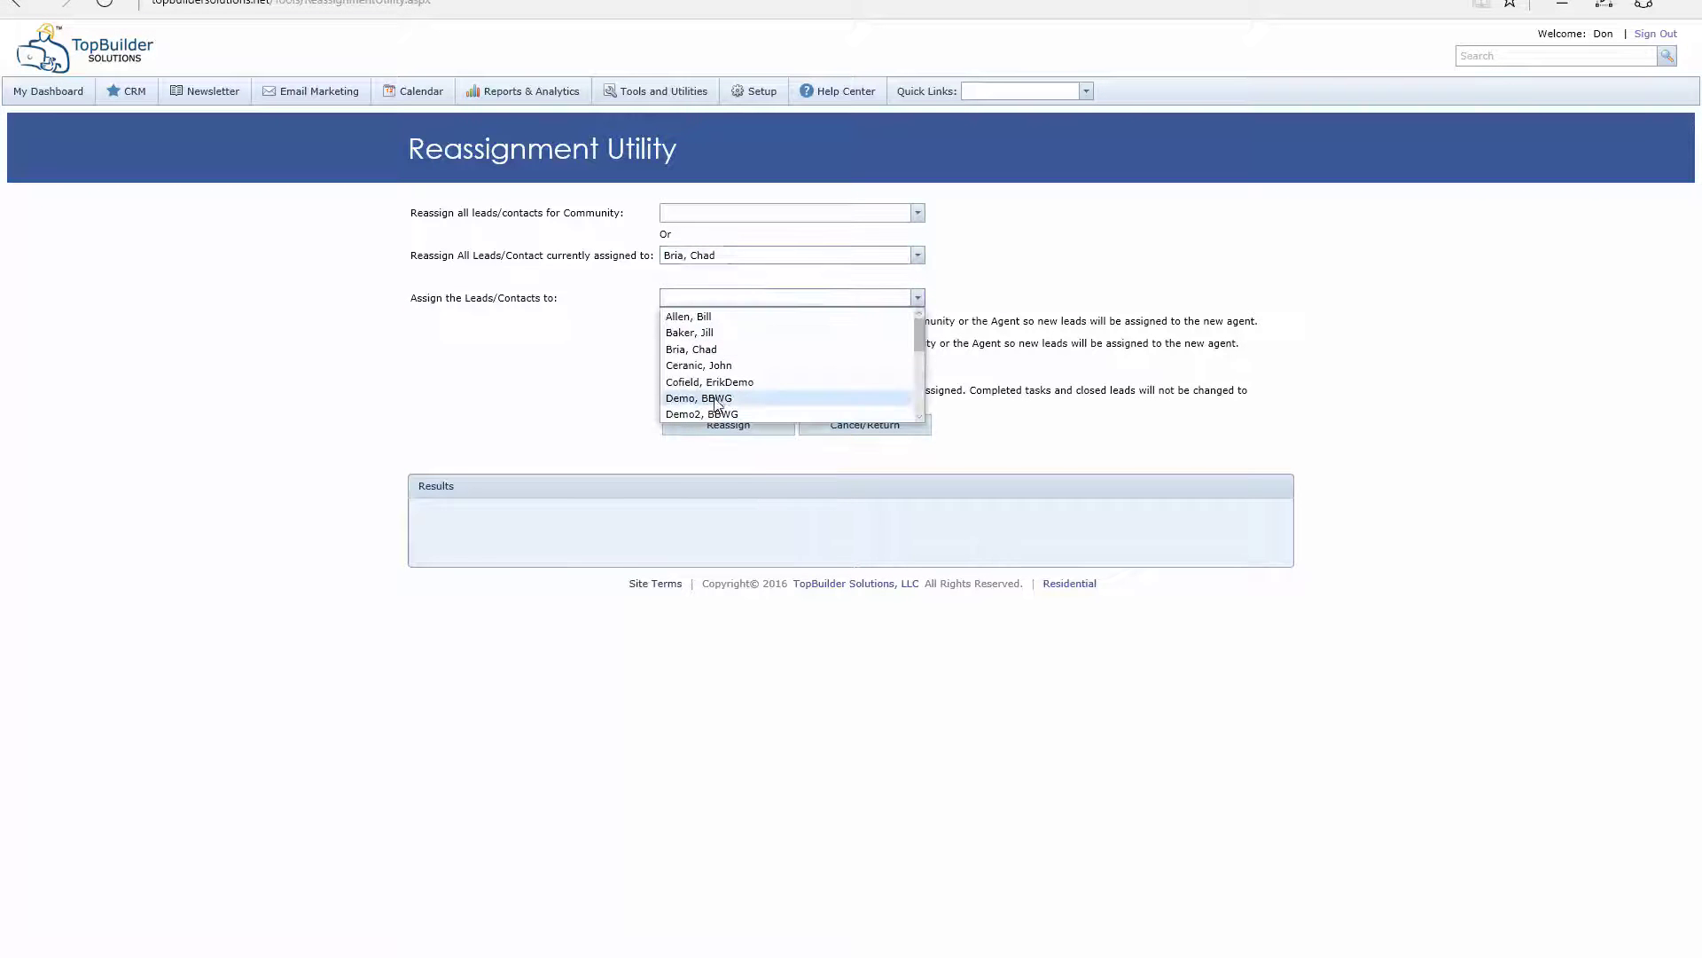
Choose the agent whose leads and contacts are reassigned and the agent who receives them
click(745, 256)
scroll(724, 359, down, 1)
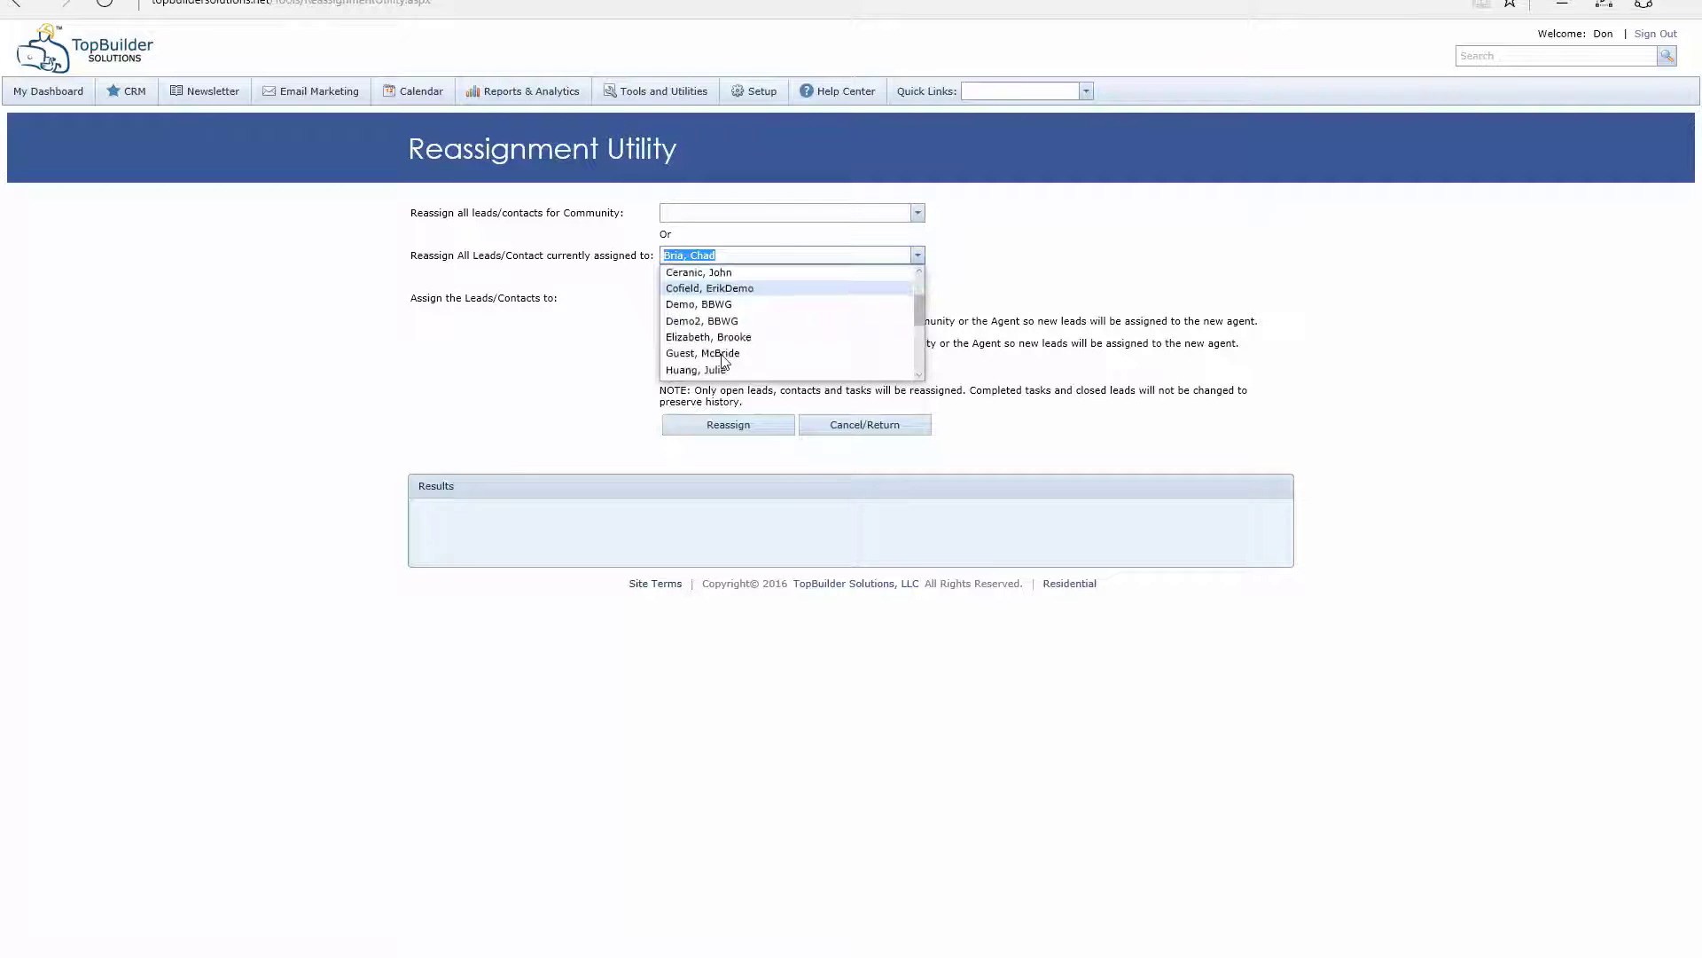
scroll(724, 359, down, 1)
click(715, 338)
click(917, 298)
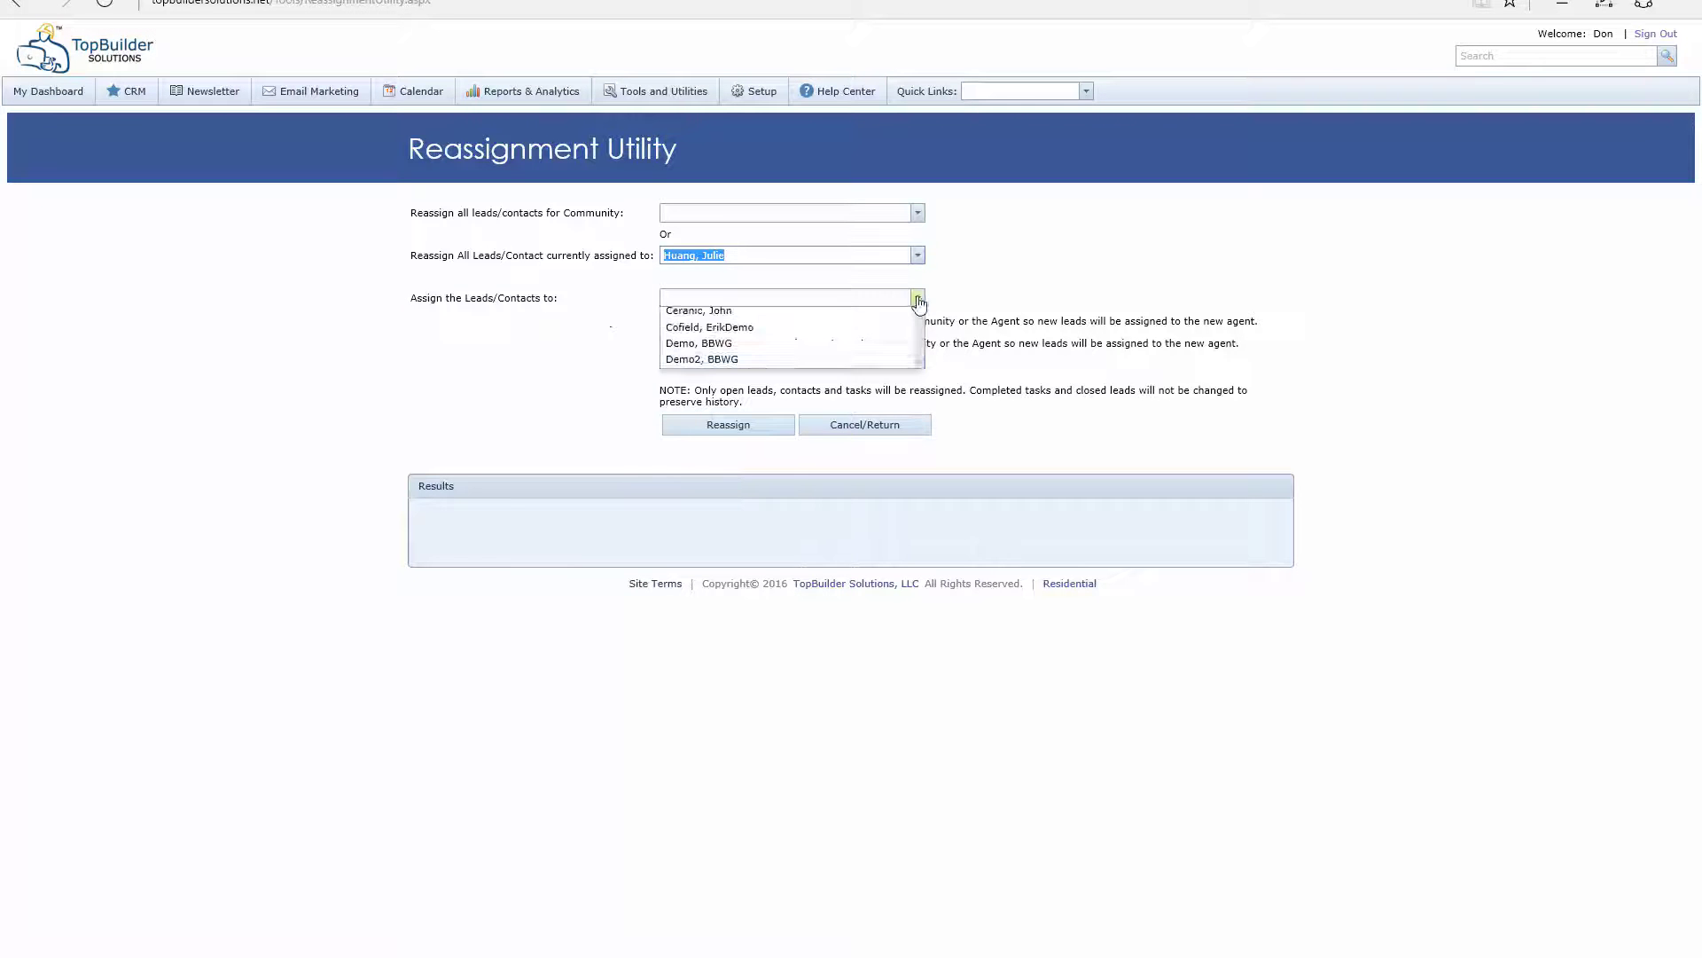
scroll(768, 357, down, 4)
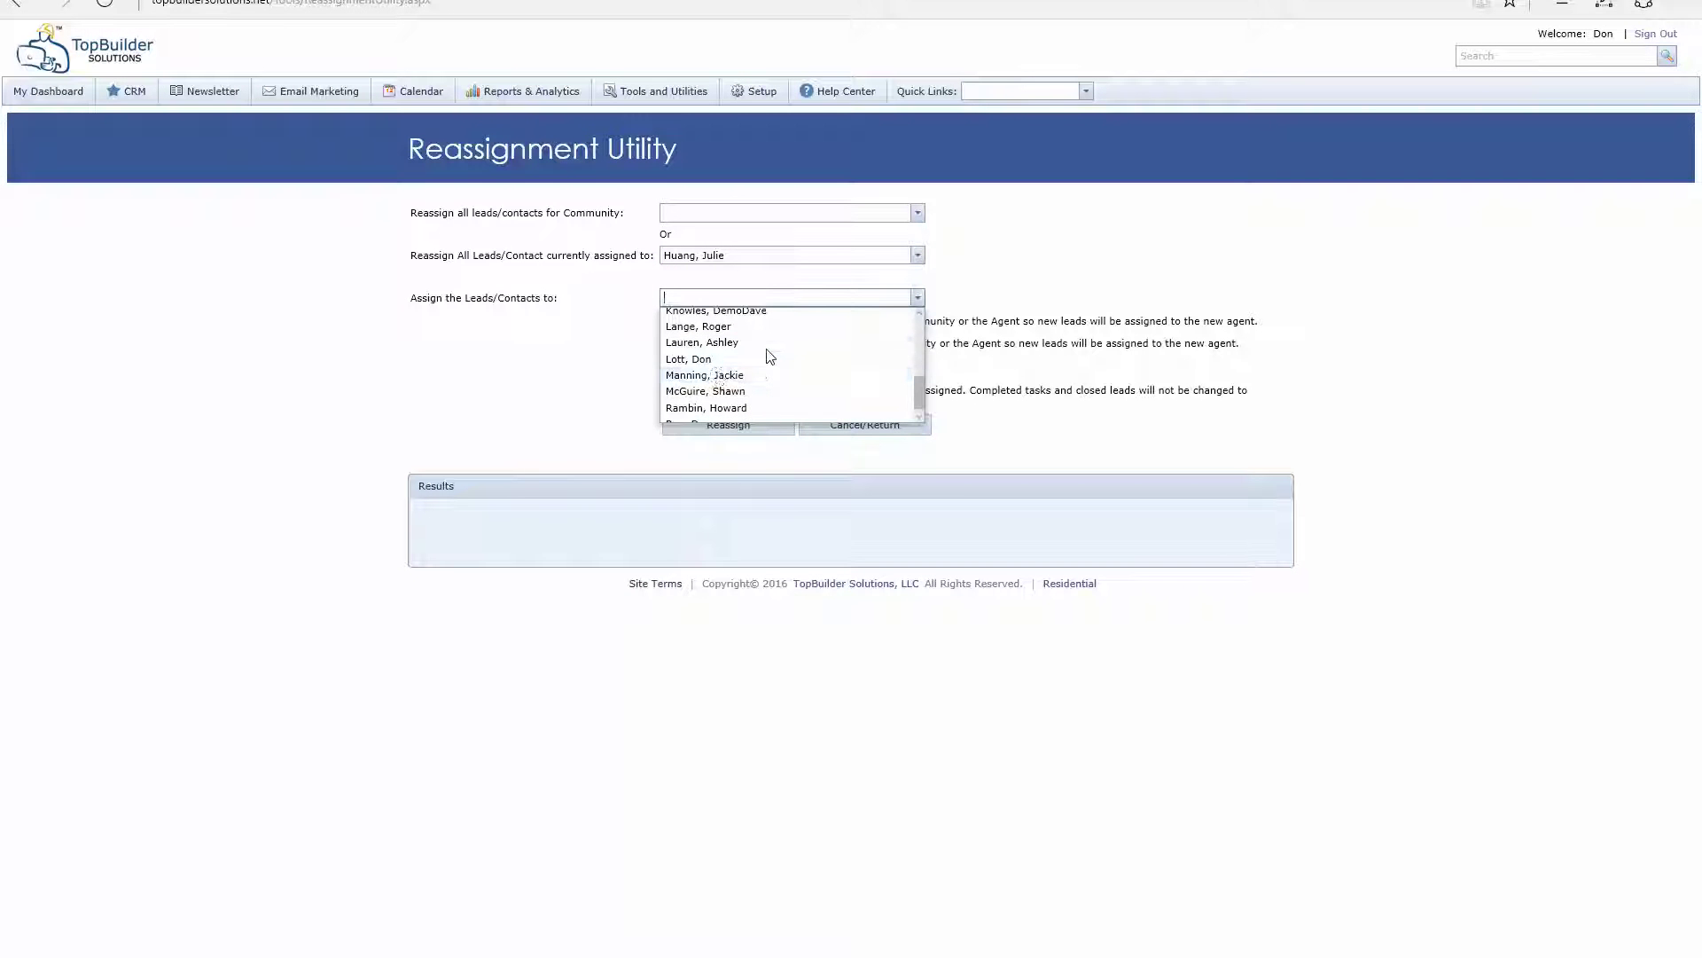
click(767, 358)
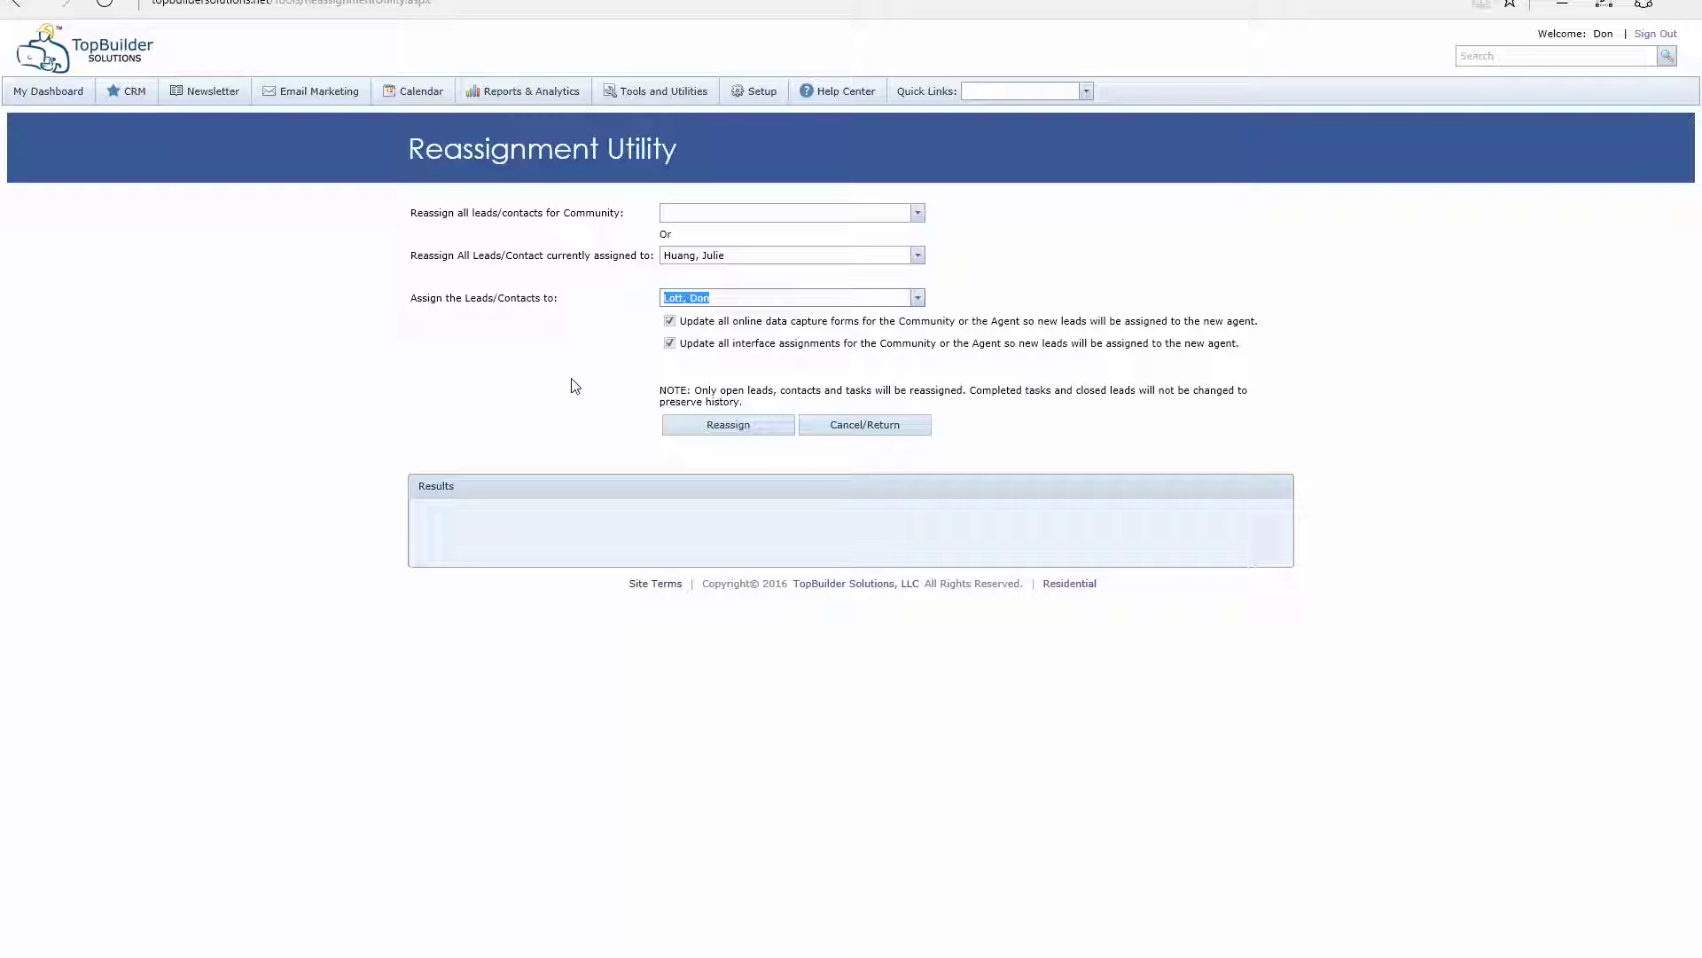
Run and confirm the reassignment with the online data capture form and interface assignment updates both enabled
click(670, 343)
click(671, 344)
click(732, 433)
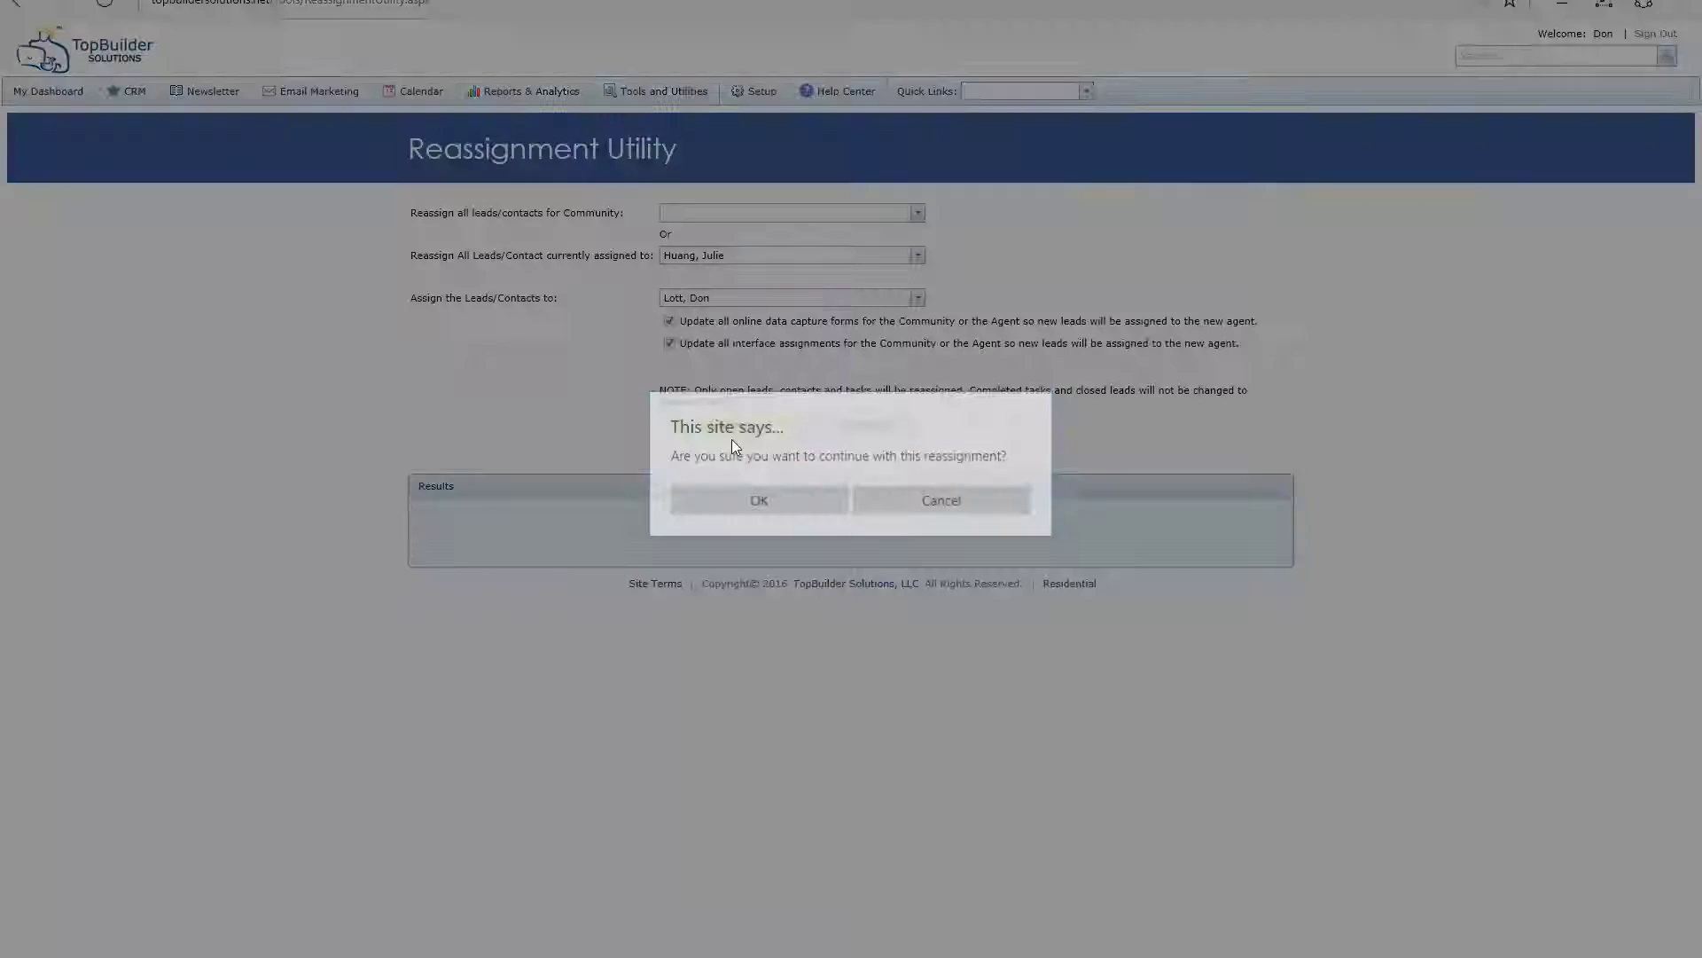
click(763, 502)
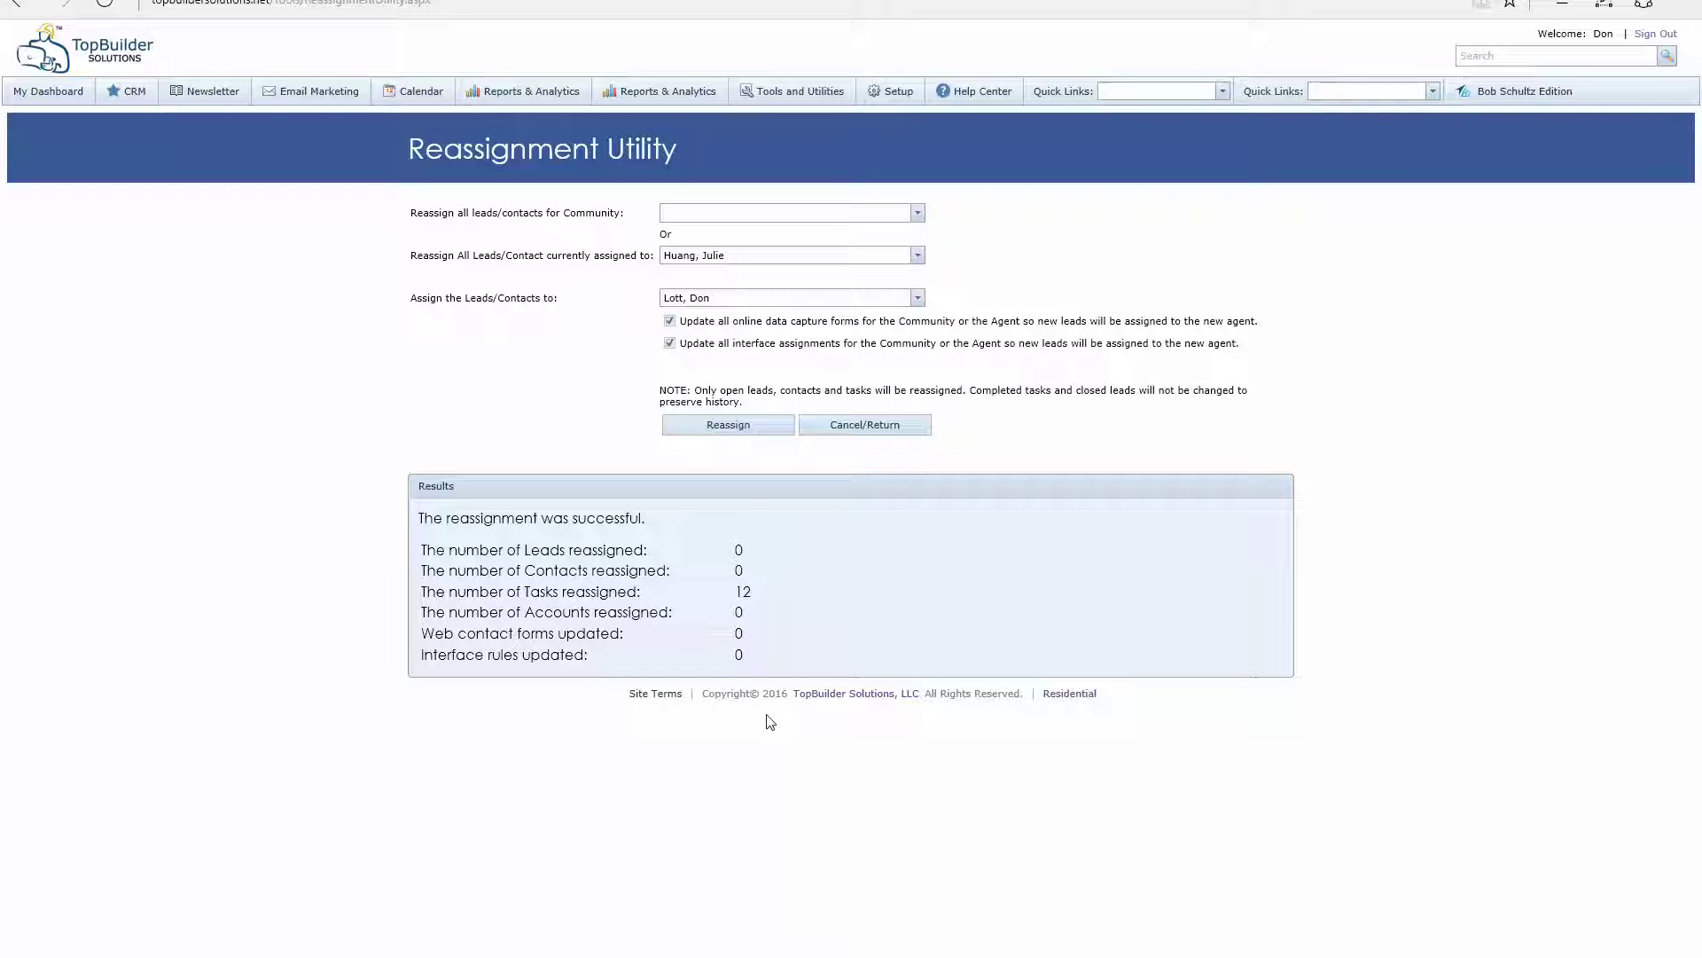
Look over the communities available for reassignment and open the utility that applies a follow-up plan to existing leads
click(920, 215)
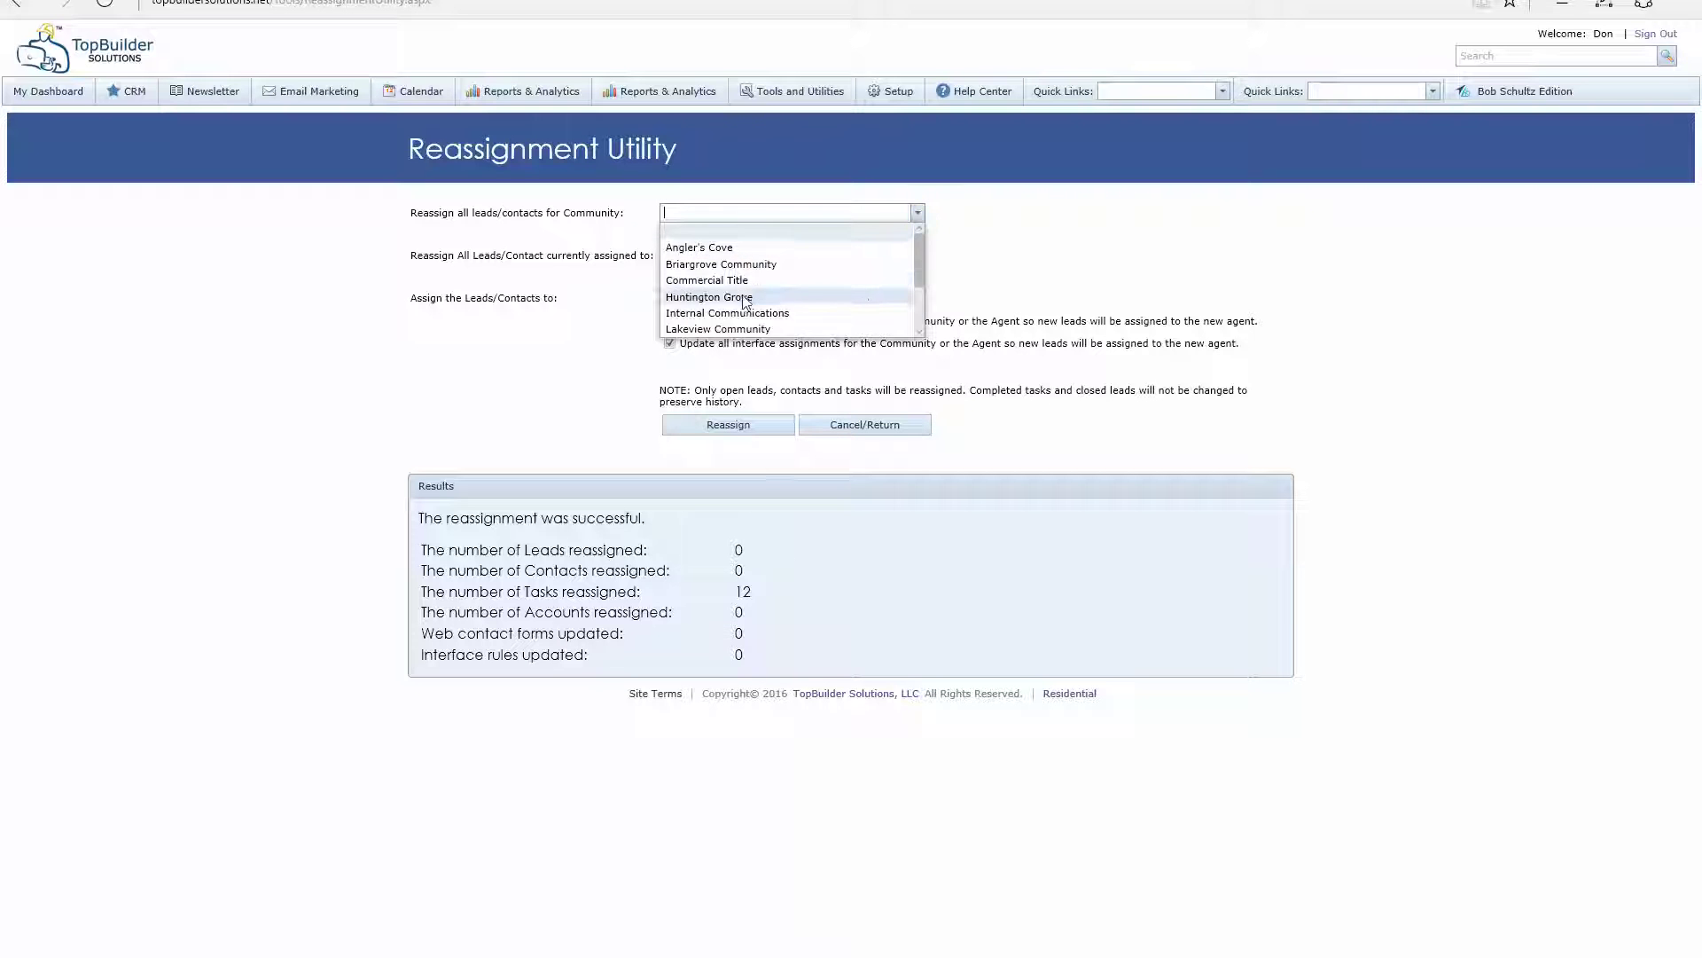
click(609, 320)
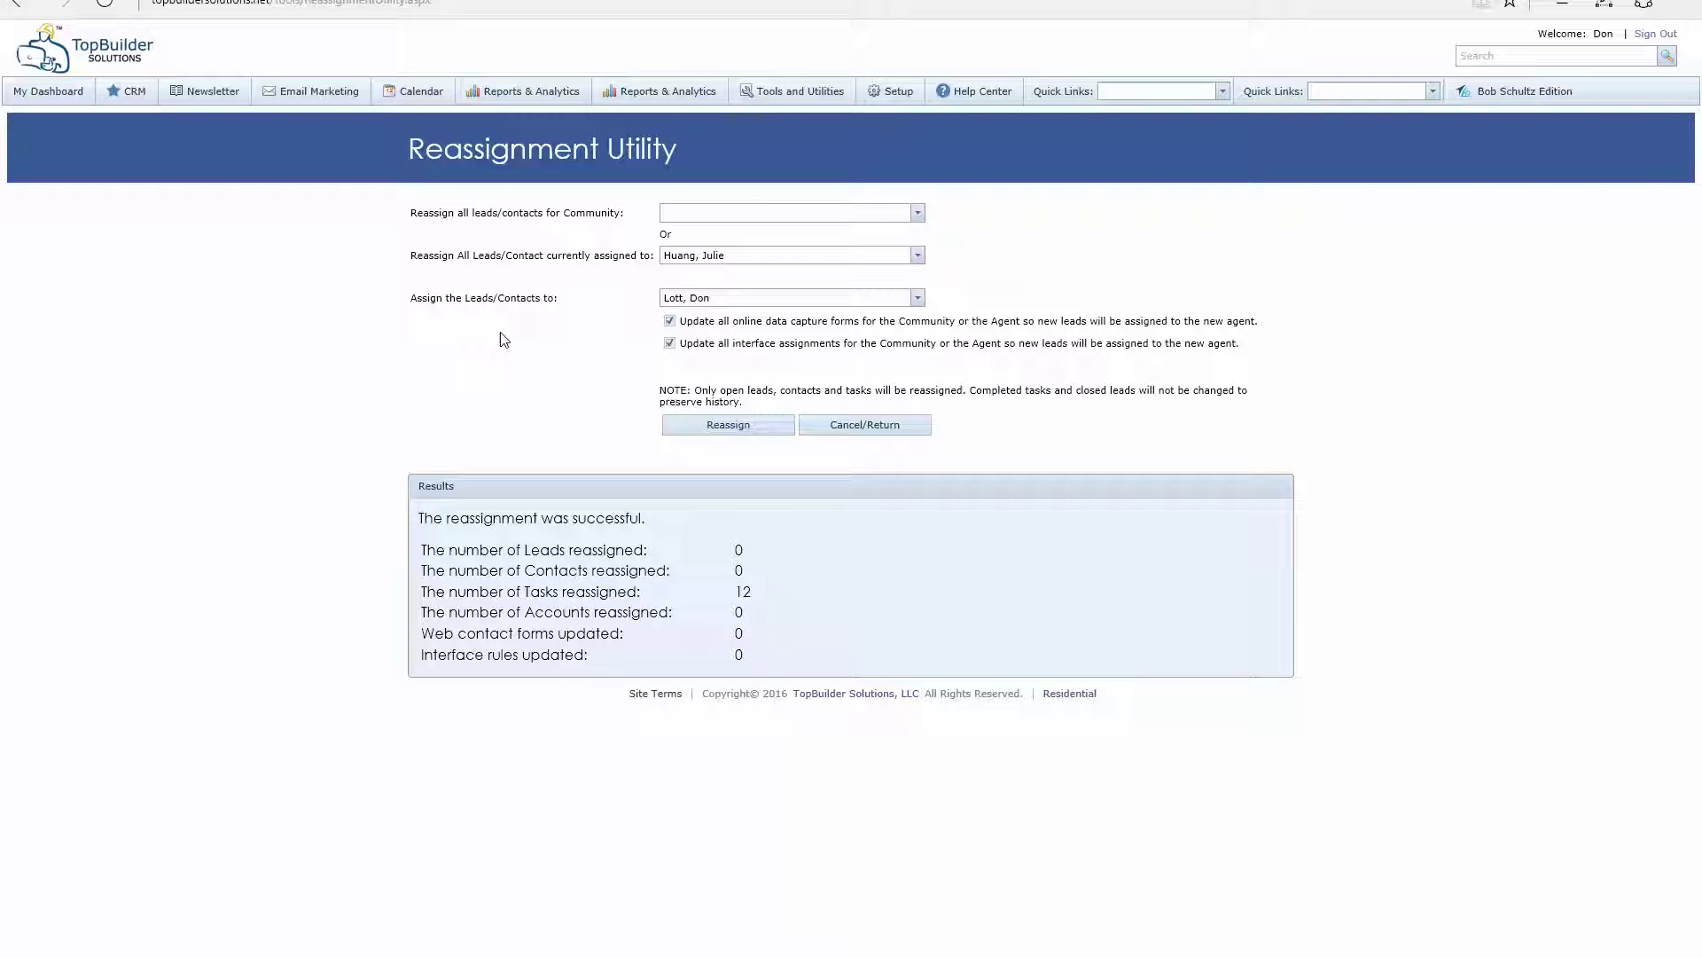
mouse_move(829, 91)
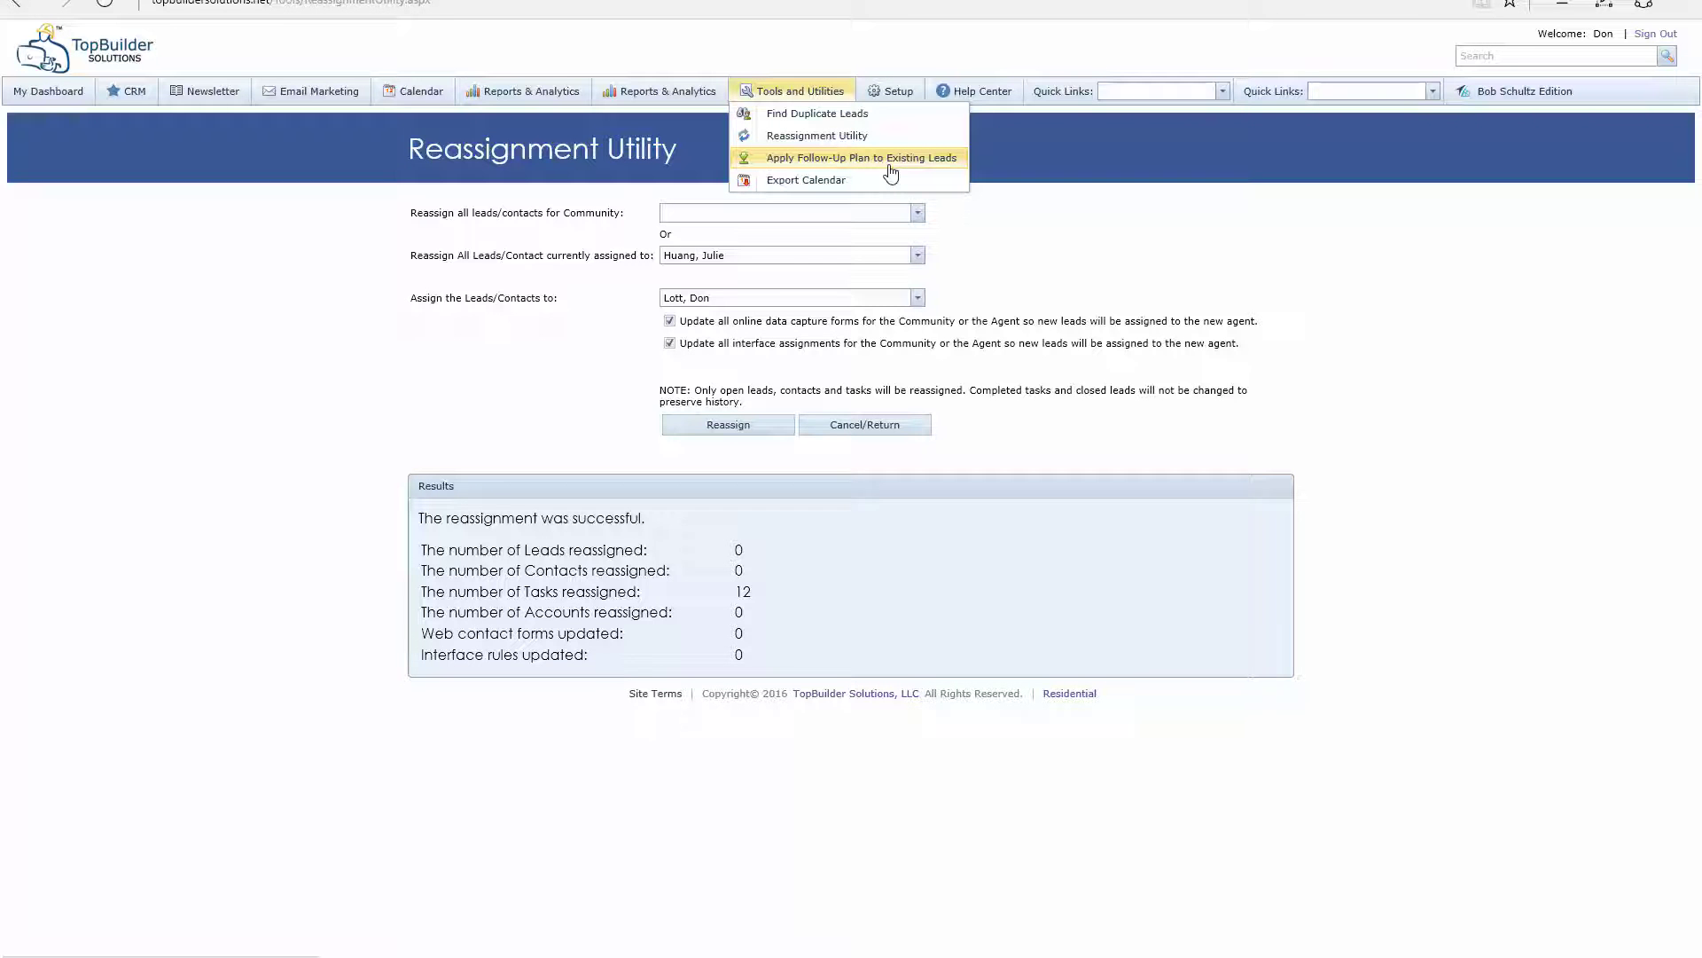
click(938, 163)
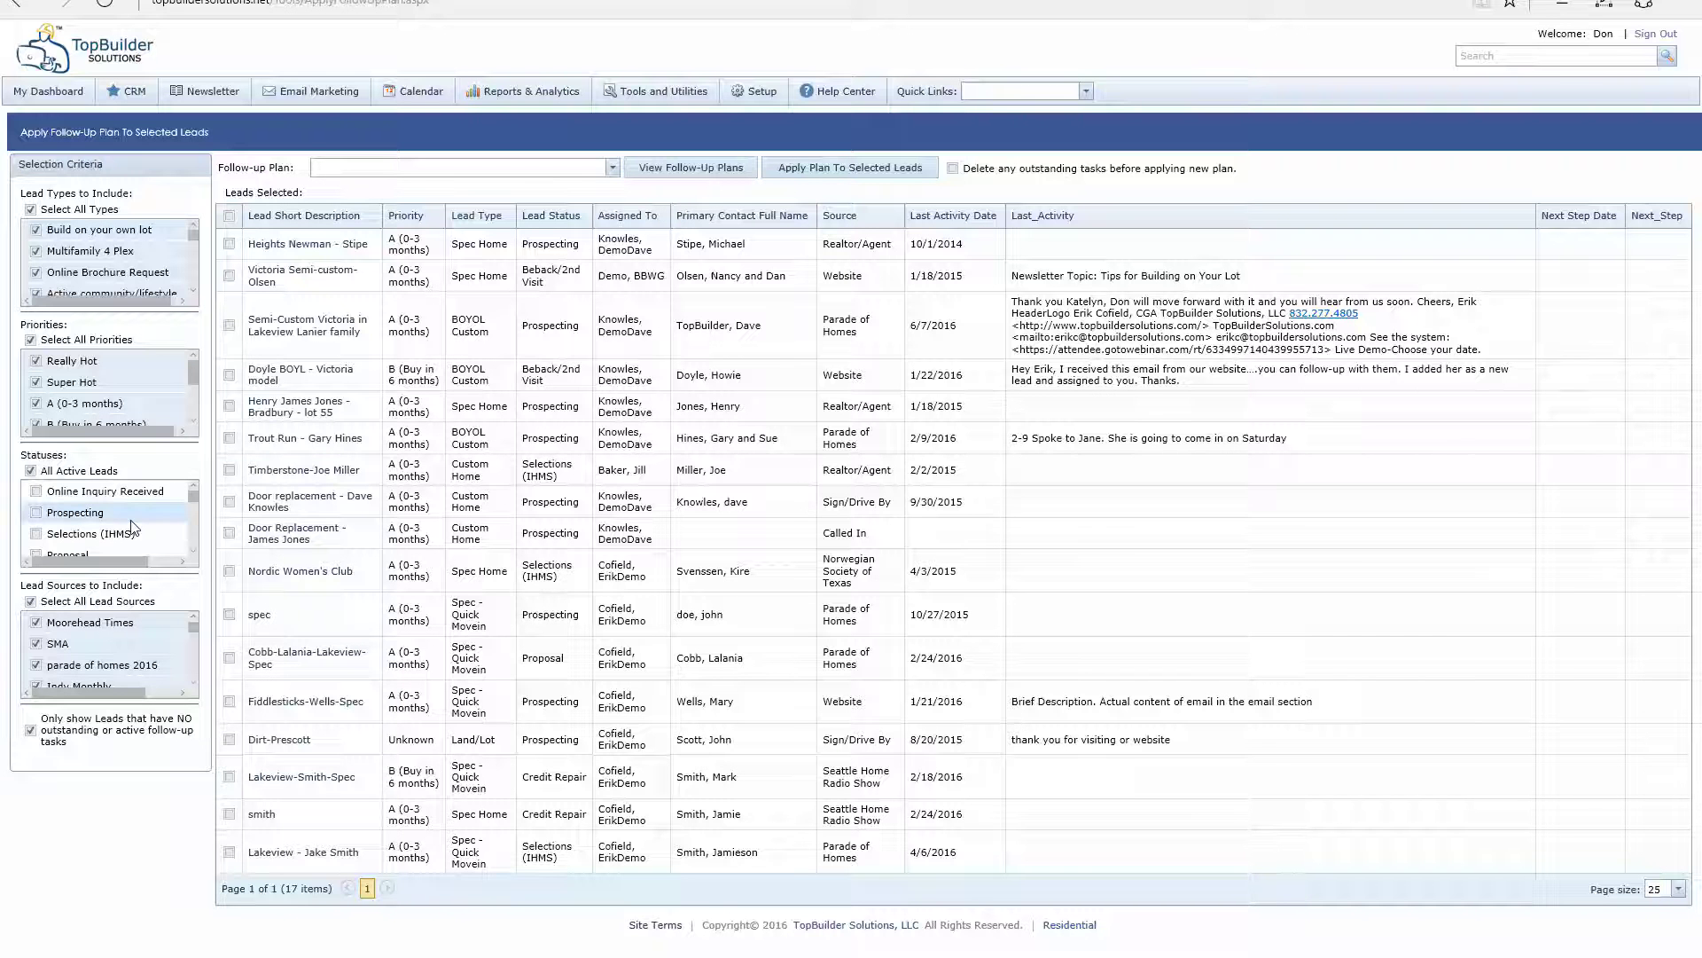
Try limiting the leads to the New Home Source (BDX) lead source, and reselect all lead sources
click(32, 602)
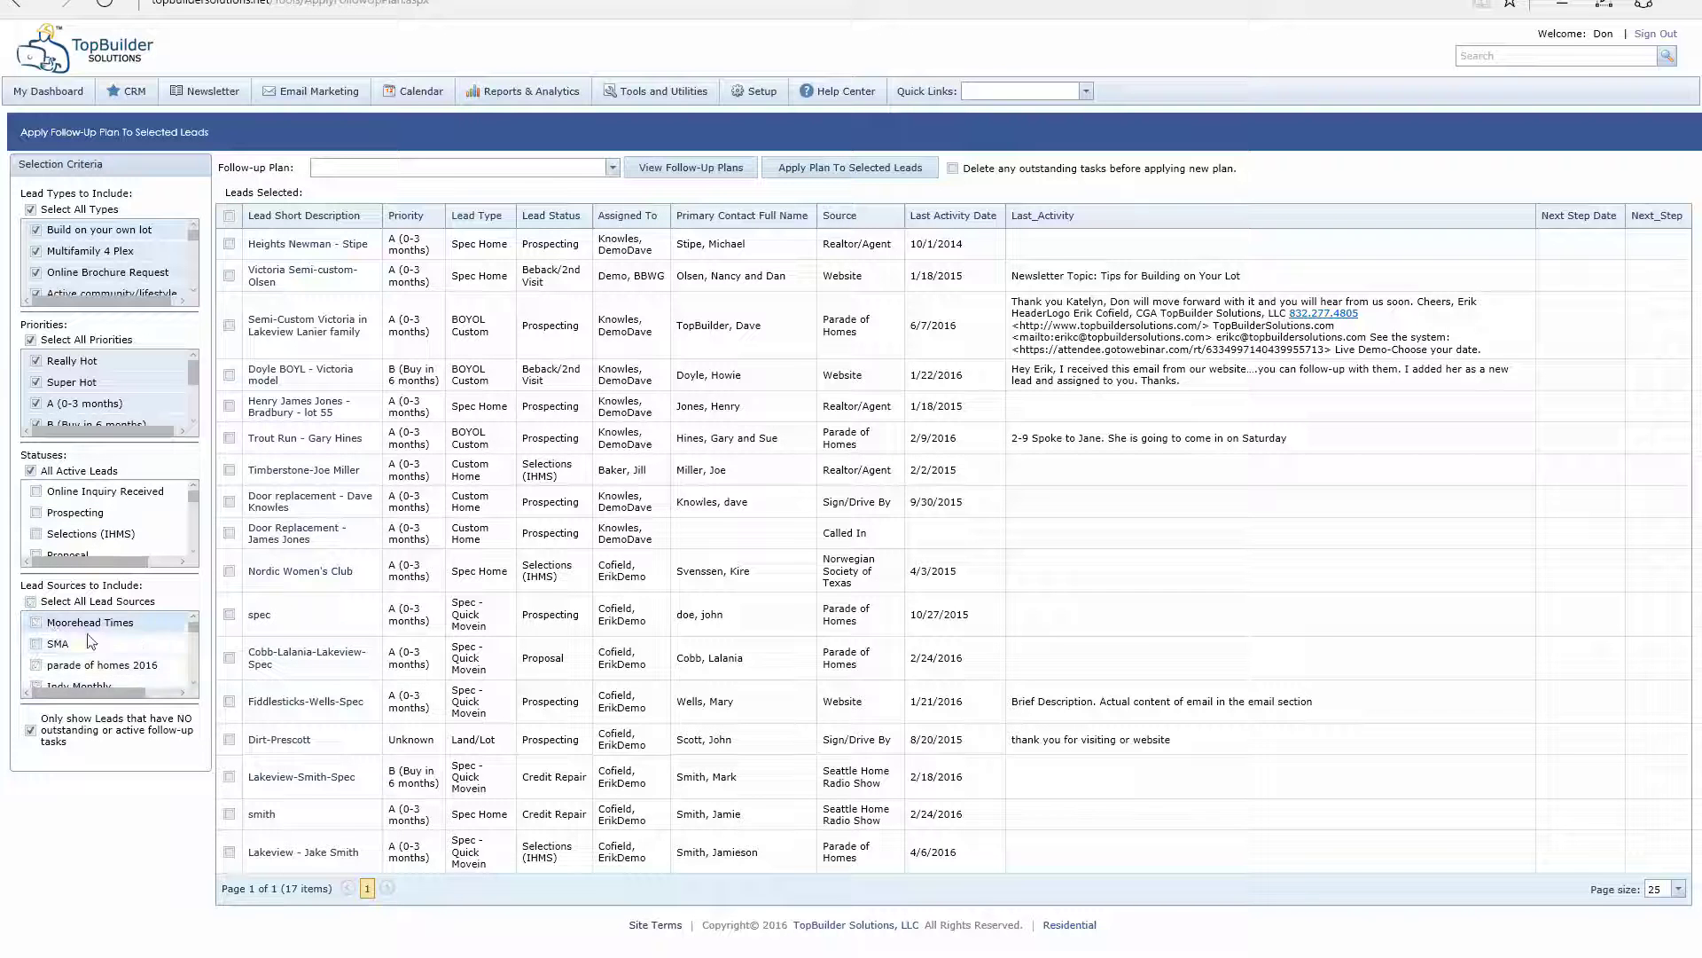
scroll(96, 652, down, 8)
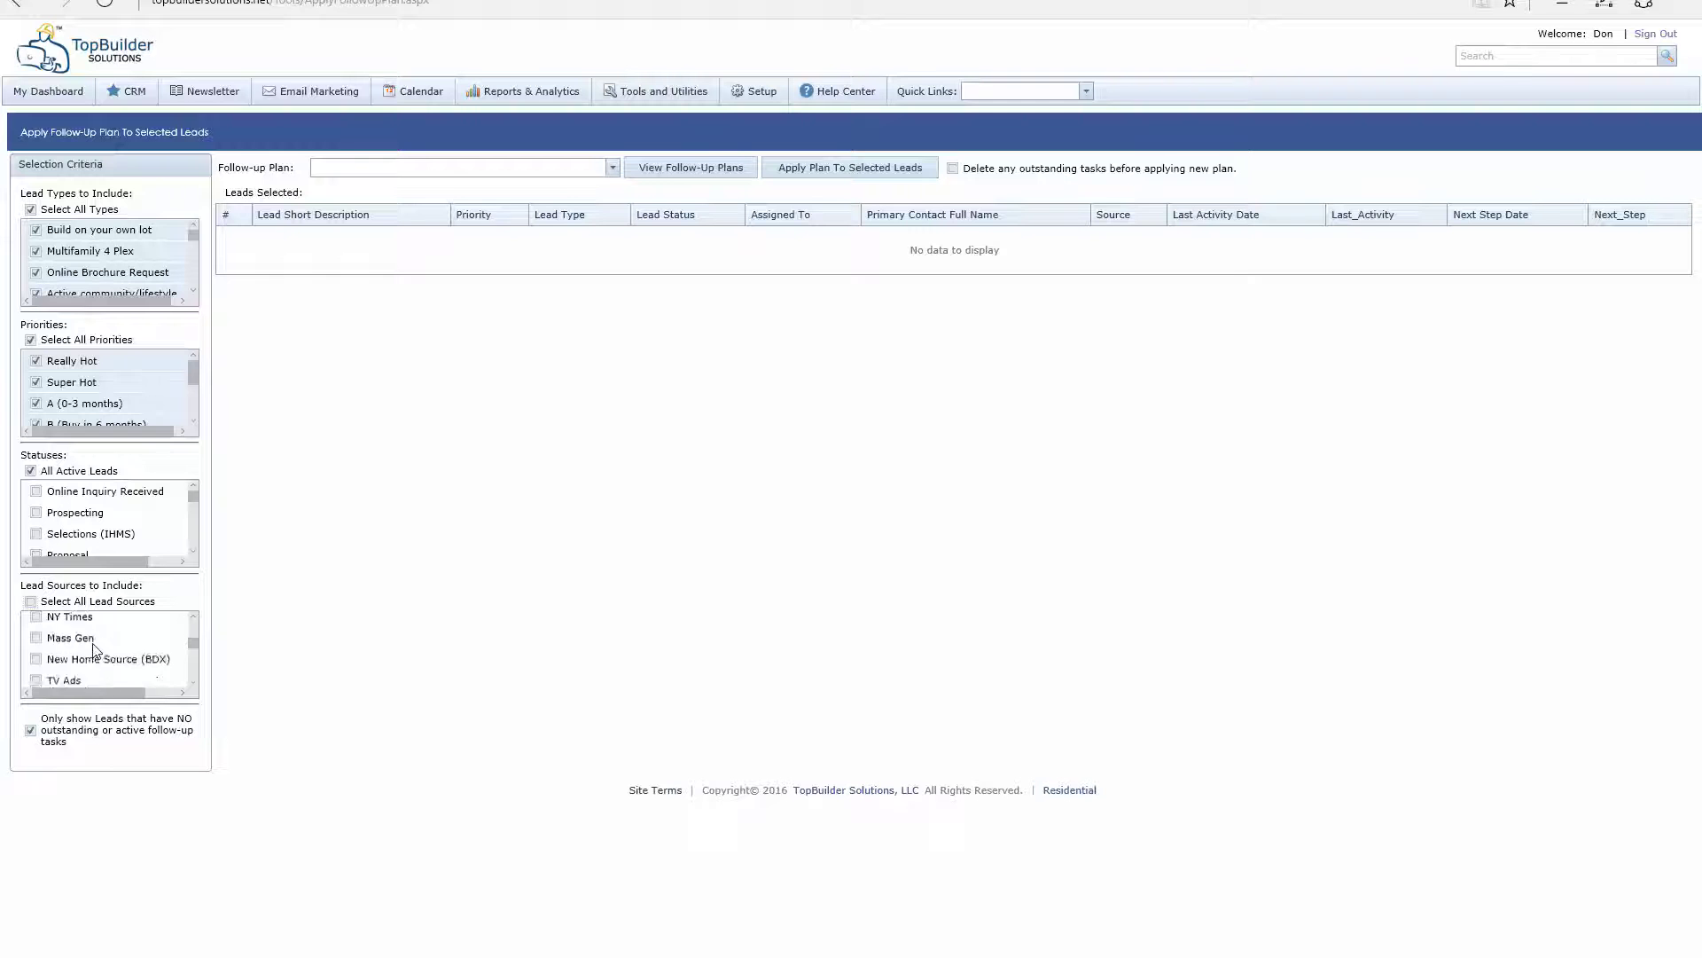
scroll(96, 652, down, 8)
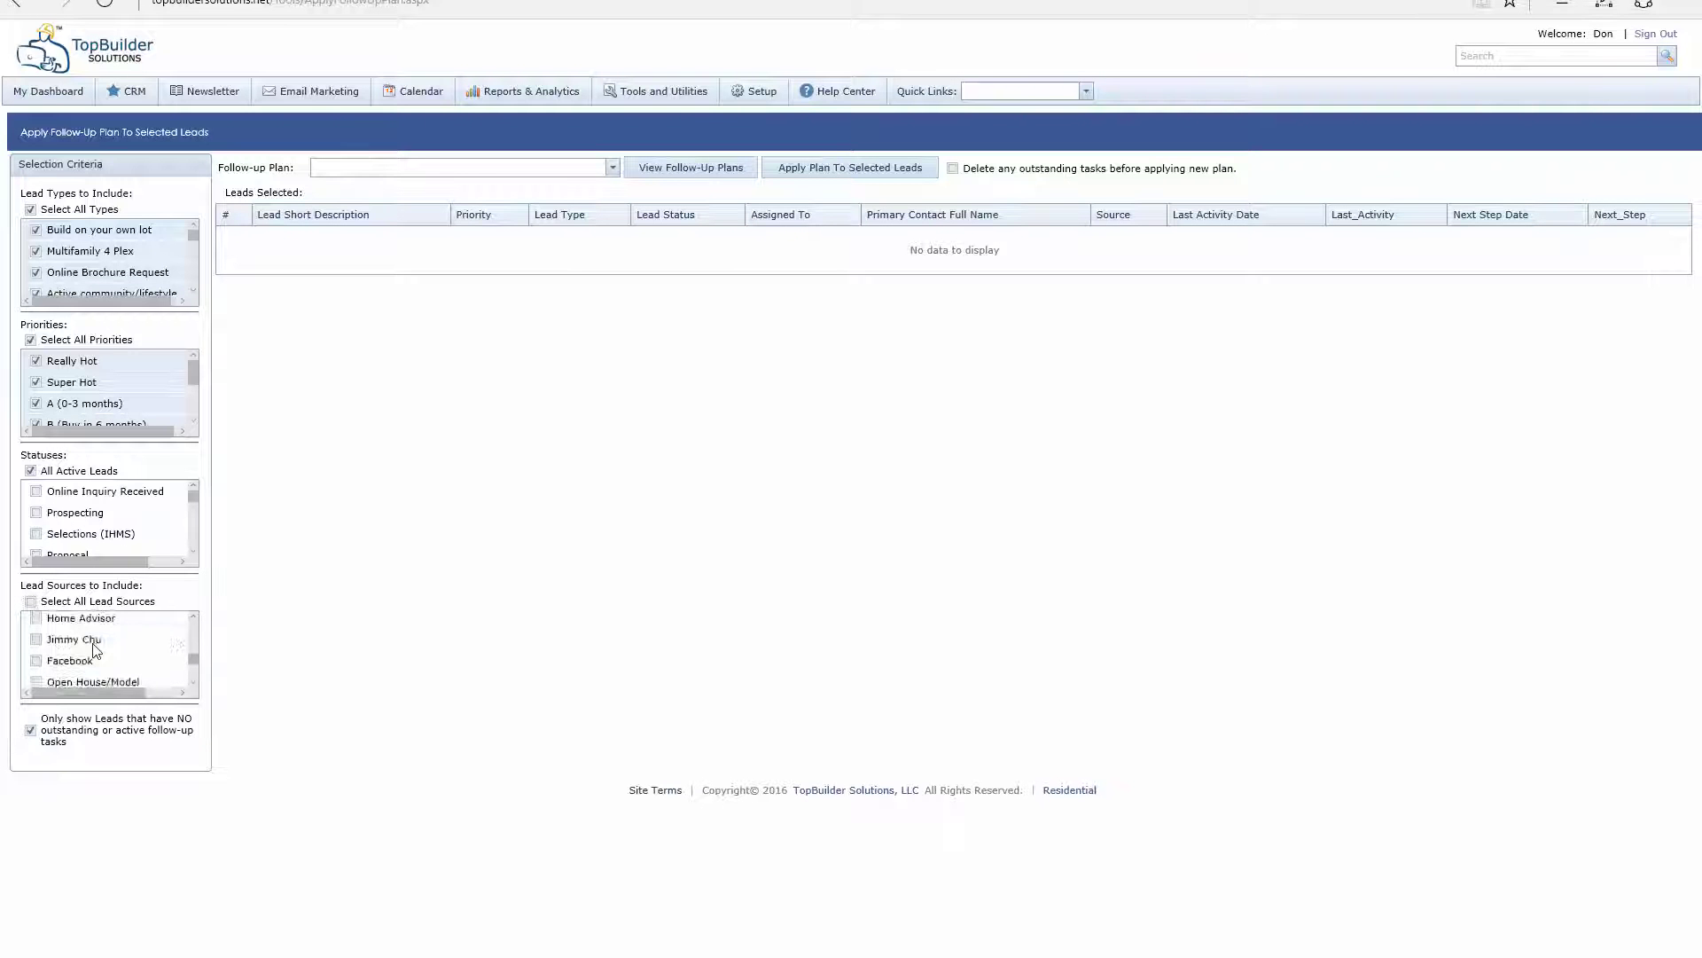
scroll(88, 654, up, 3)
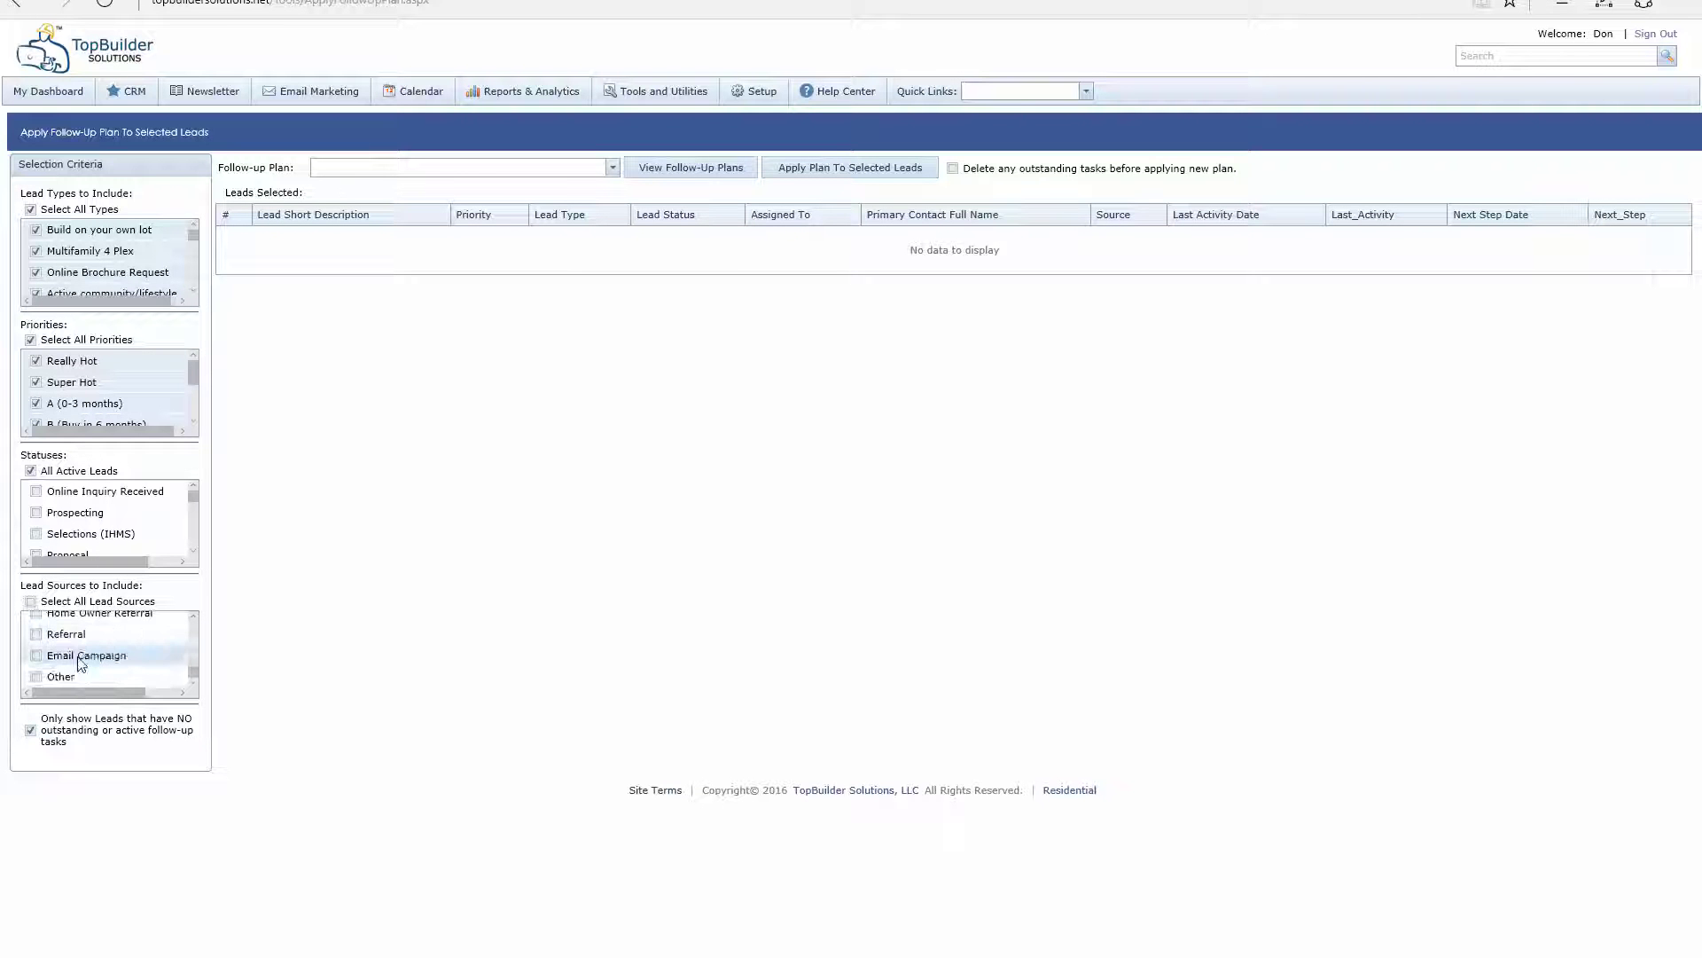
scroll(64, 657, up, 5)
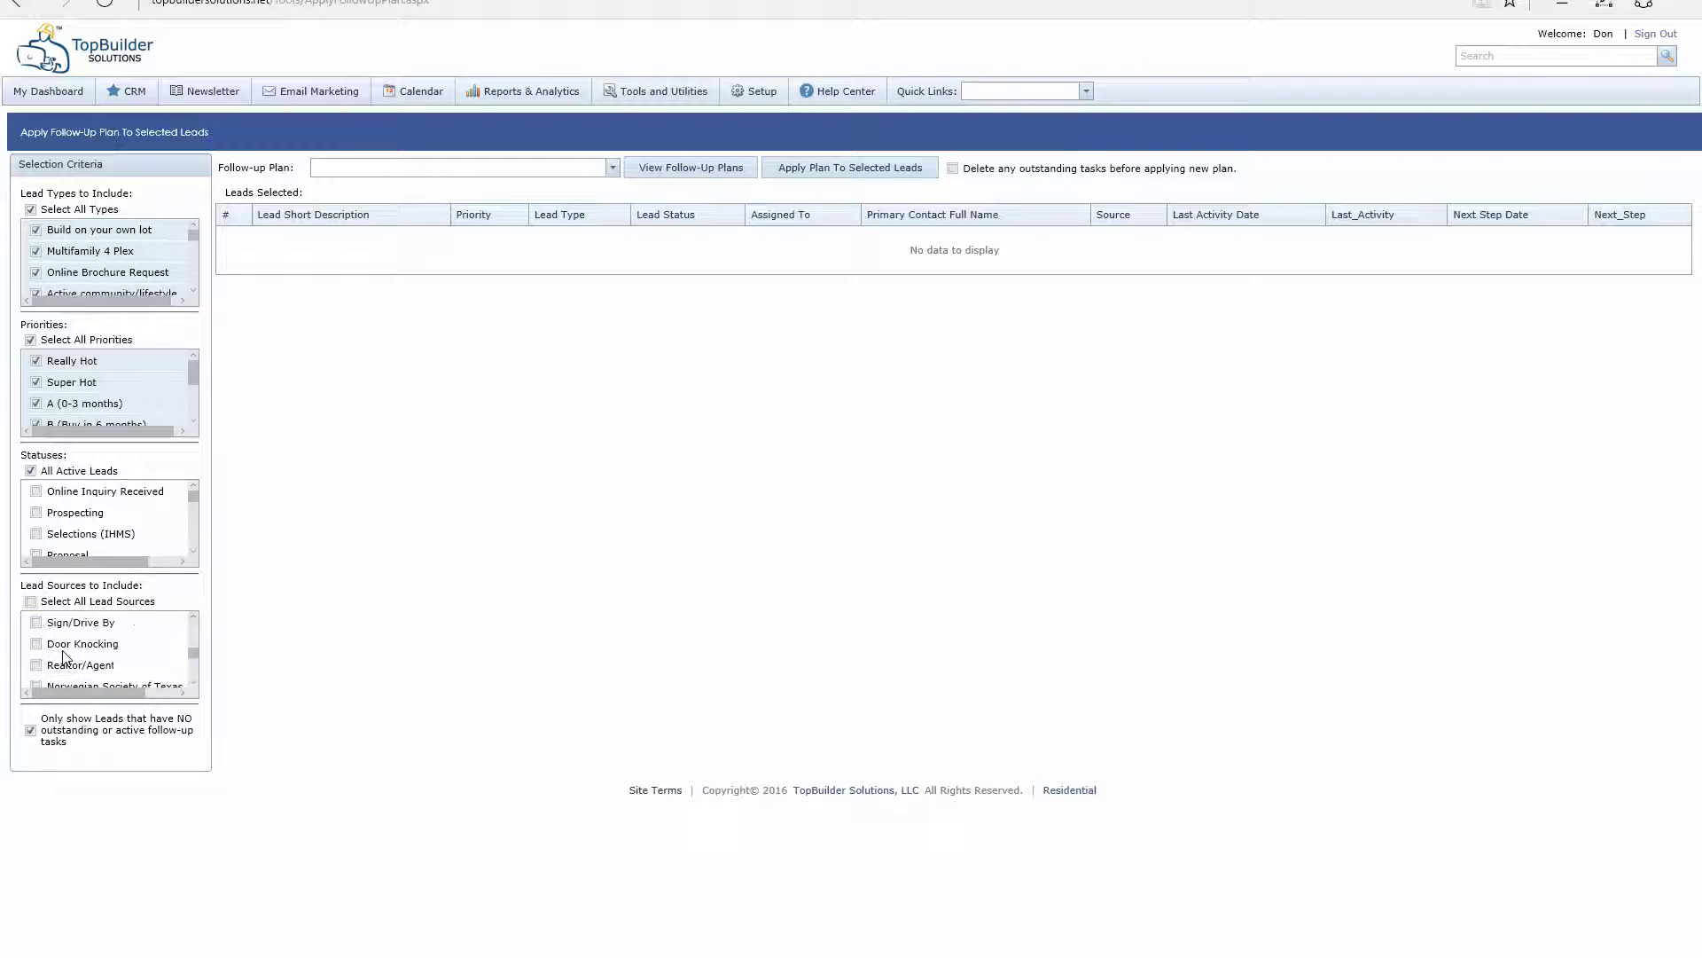
scroll(115, 655, up, 1)
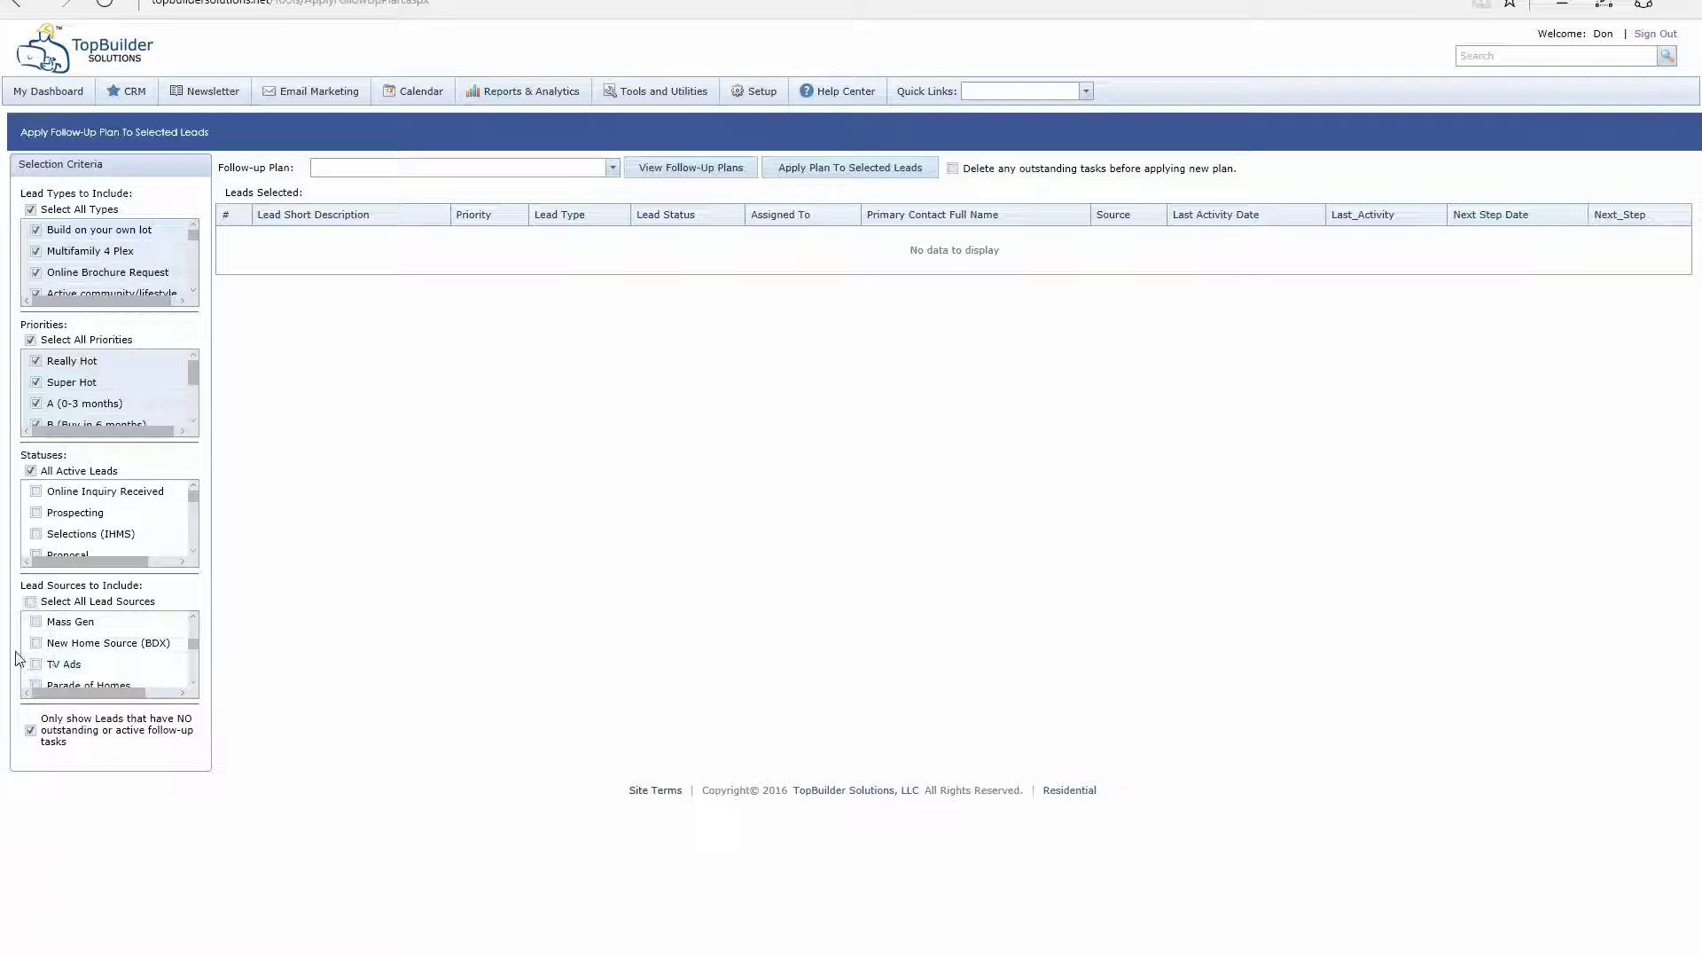
click(120, 642)
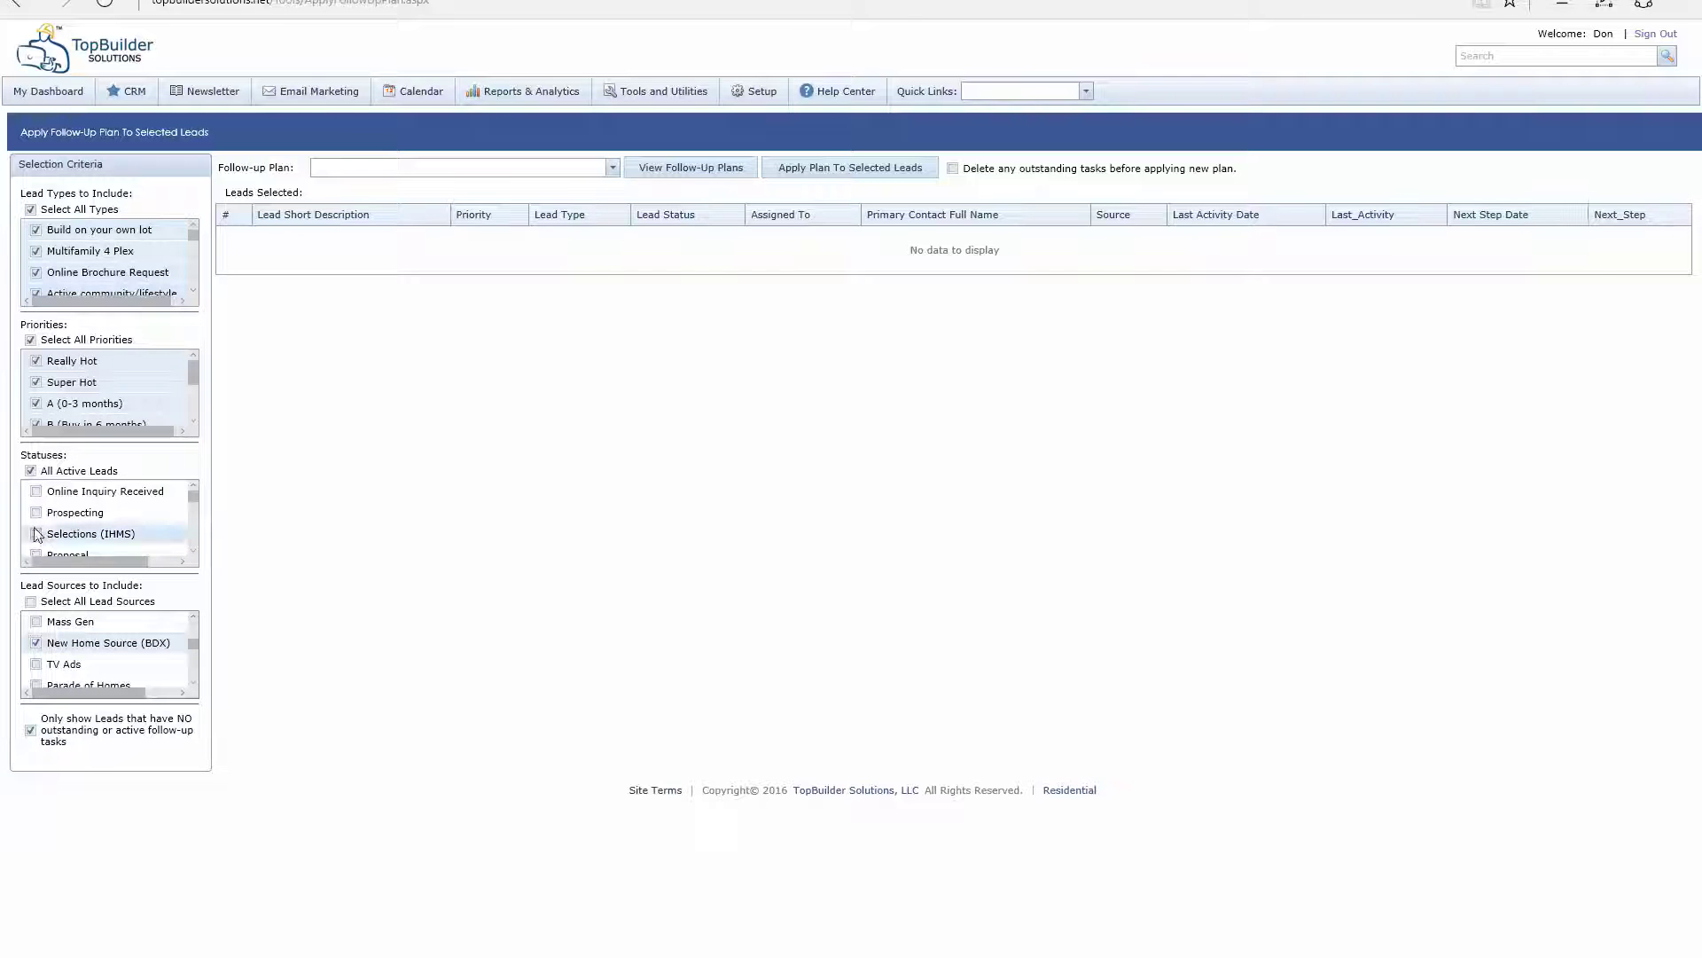
click(32, 603)
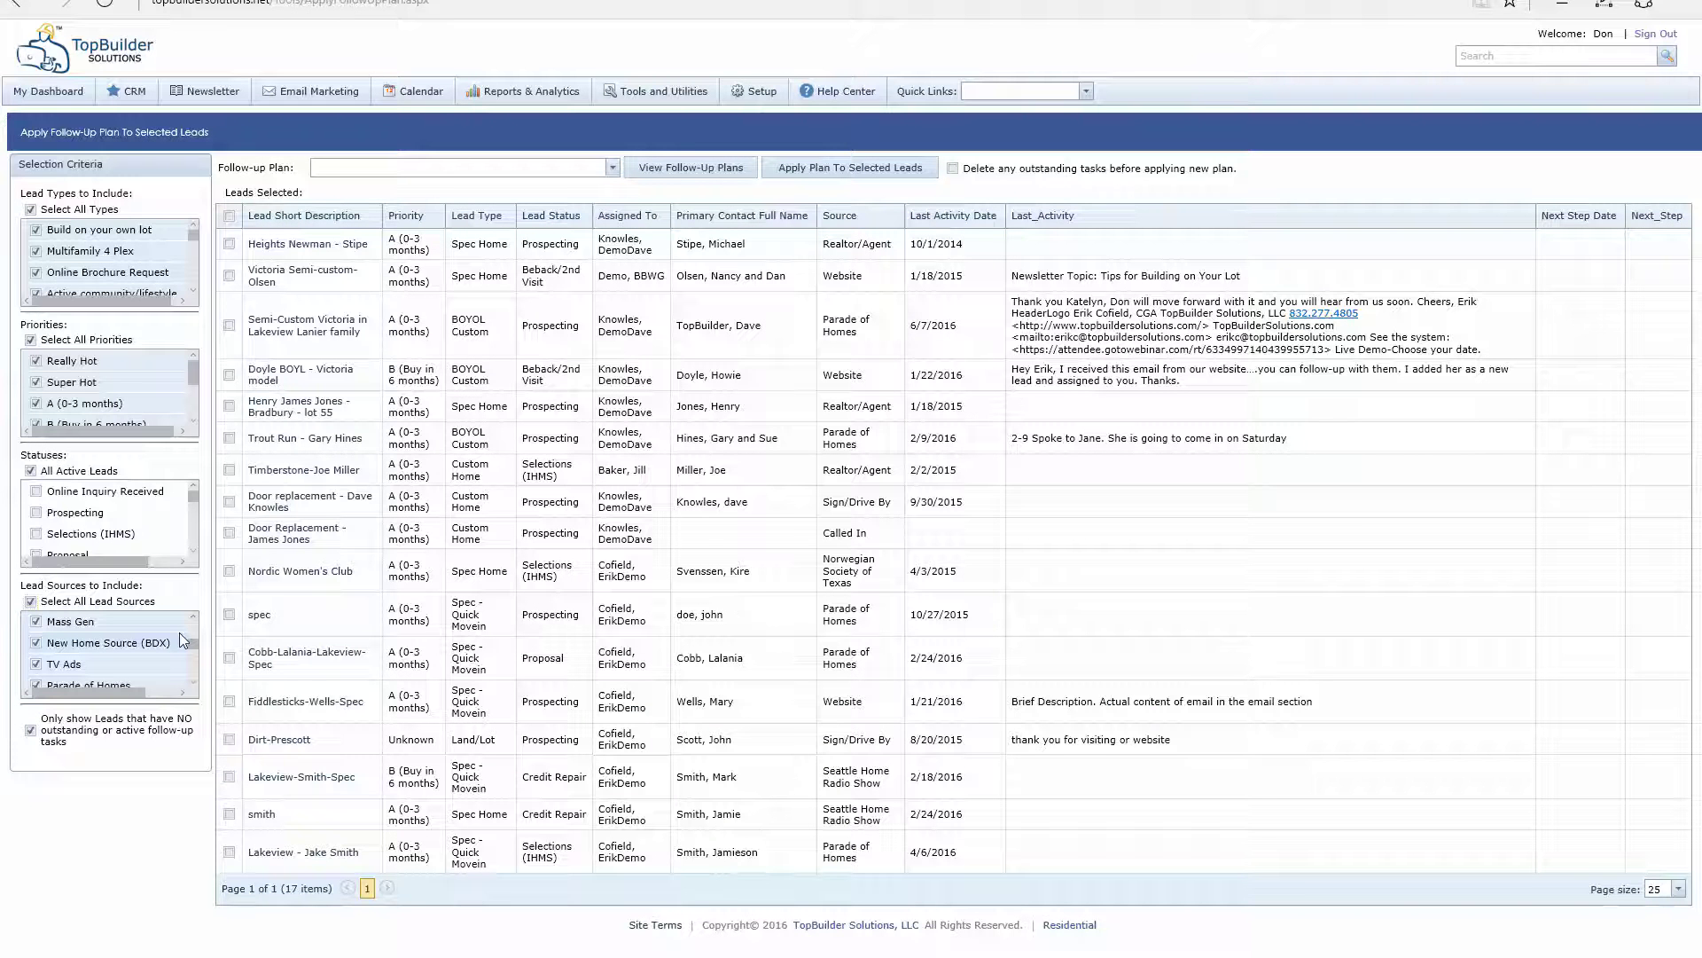
Choose Quick Start-New BDX Lead as the follow-up plan for the listed leads
click(612, 168)
scroll(445, 230, down, 8)
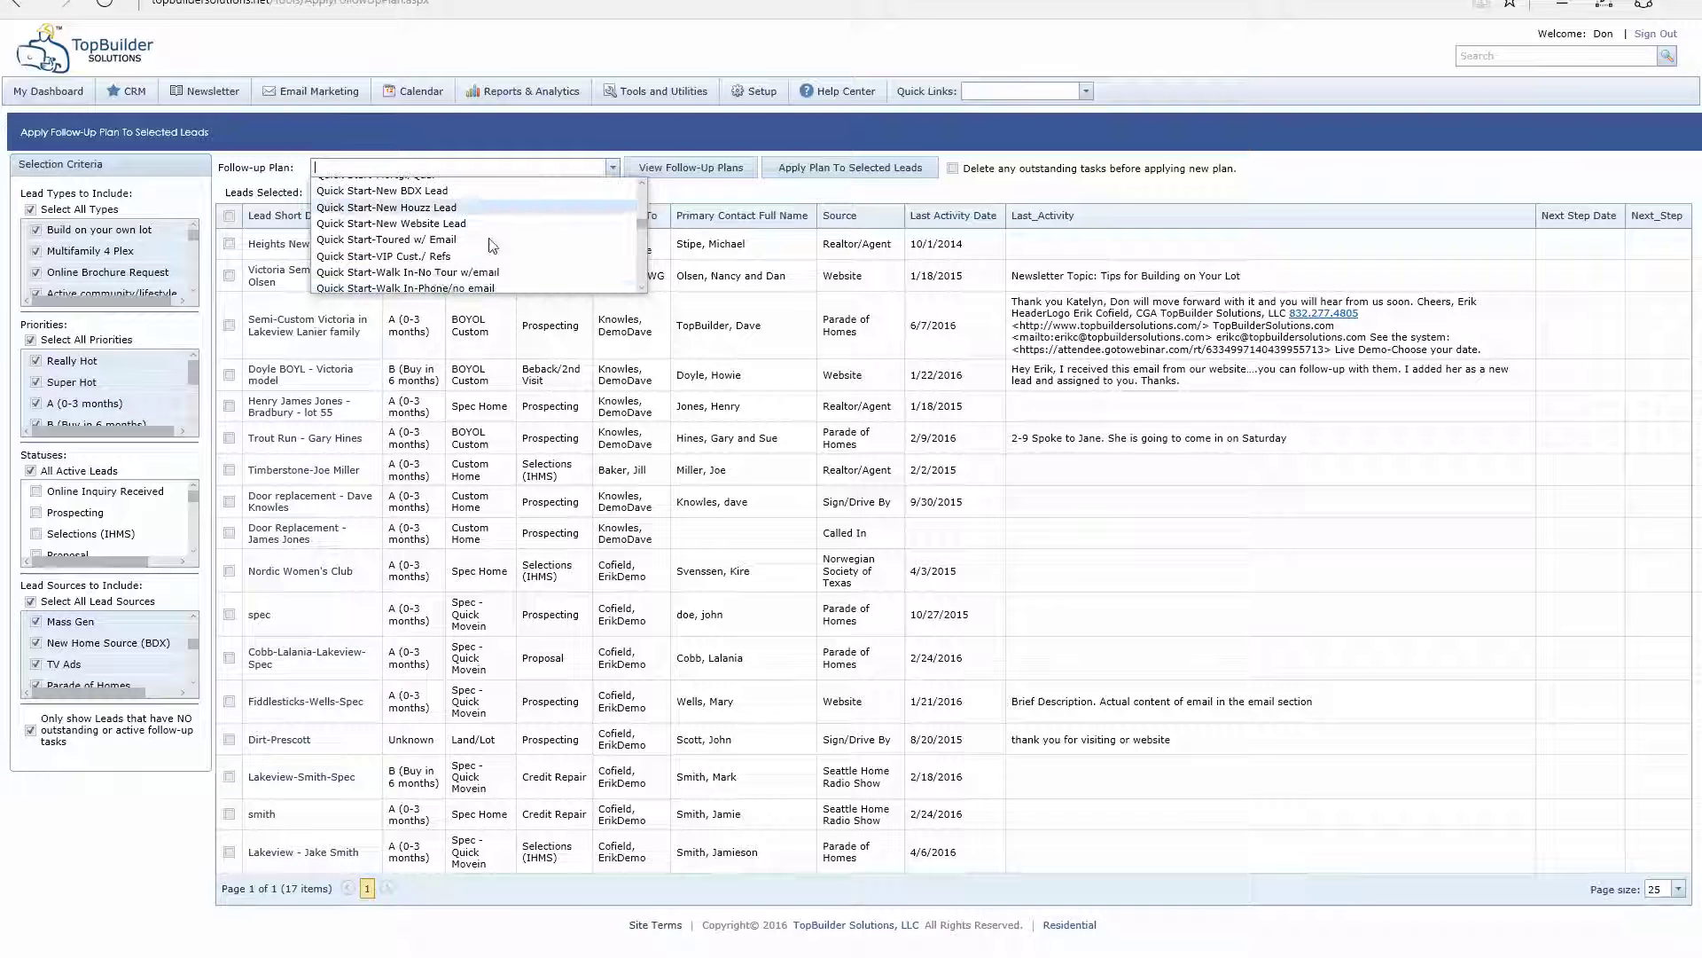
click(441, 244)
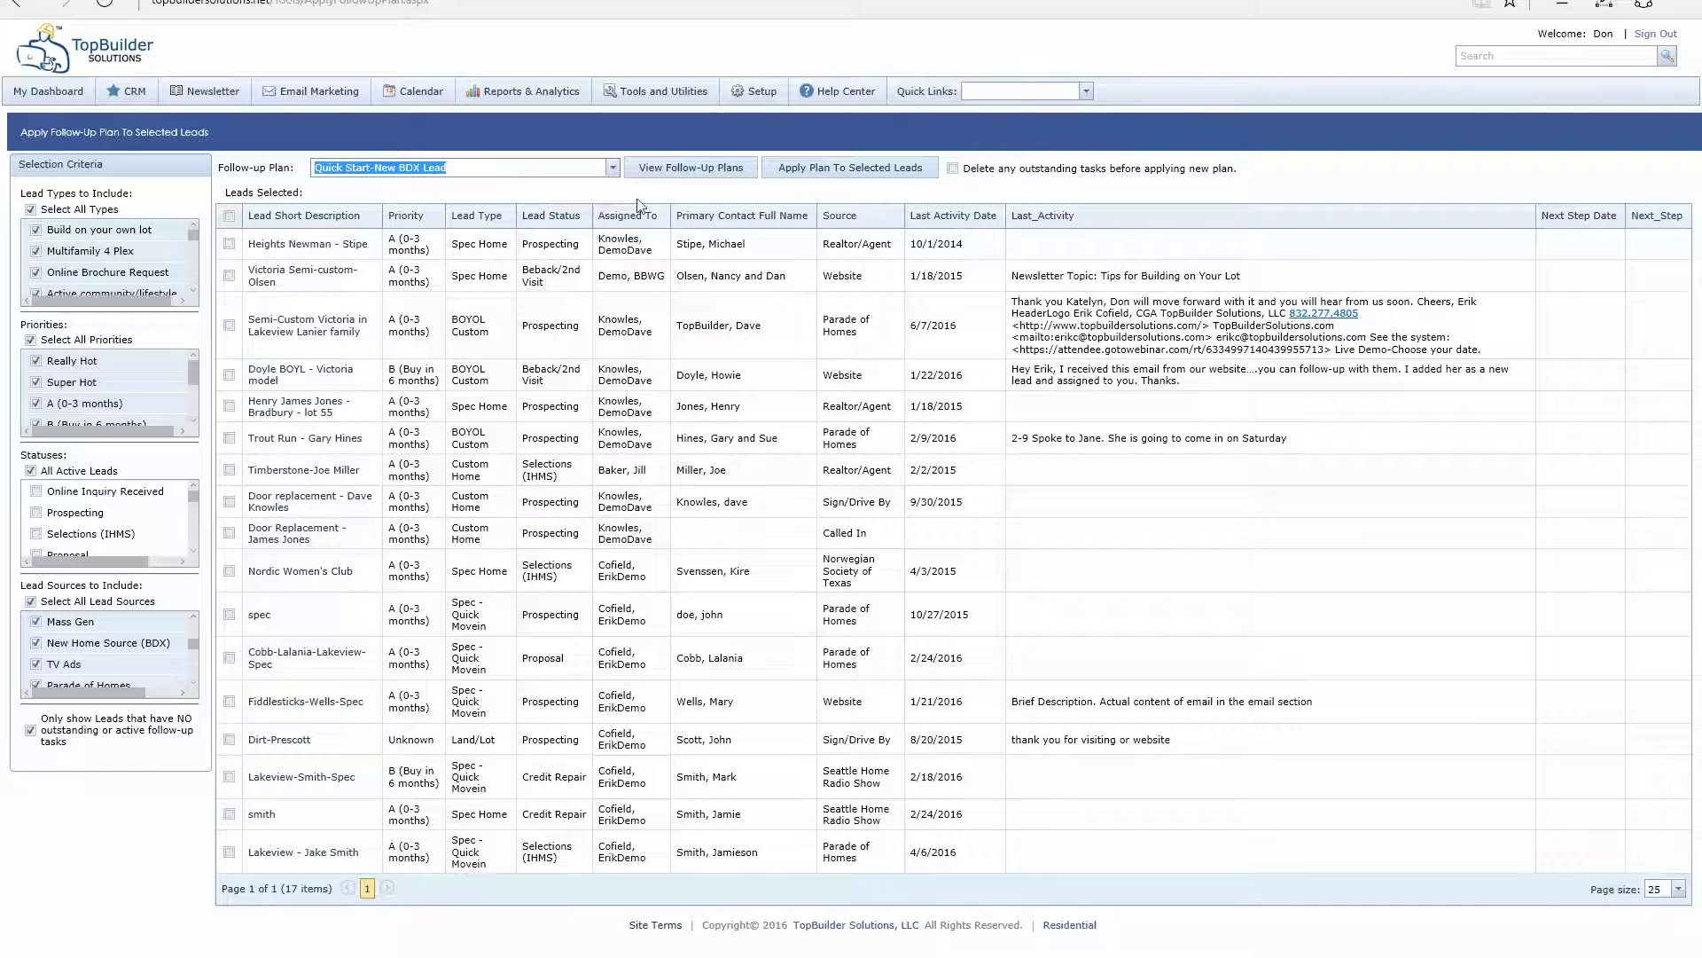
View the tasks of the Quick Start-New BDX Lead plan in the follow-up plan viewer and close it
click(674, 170)
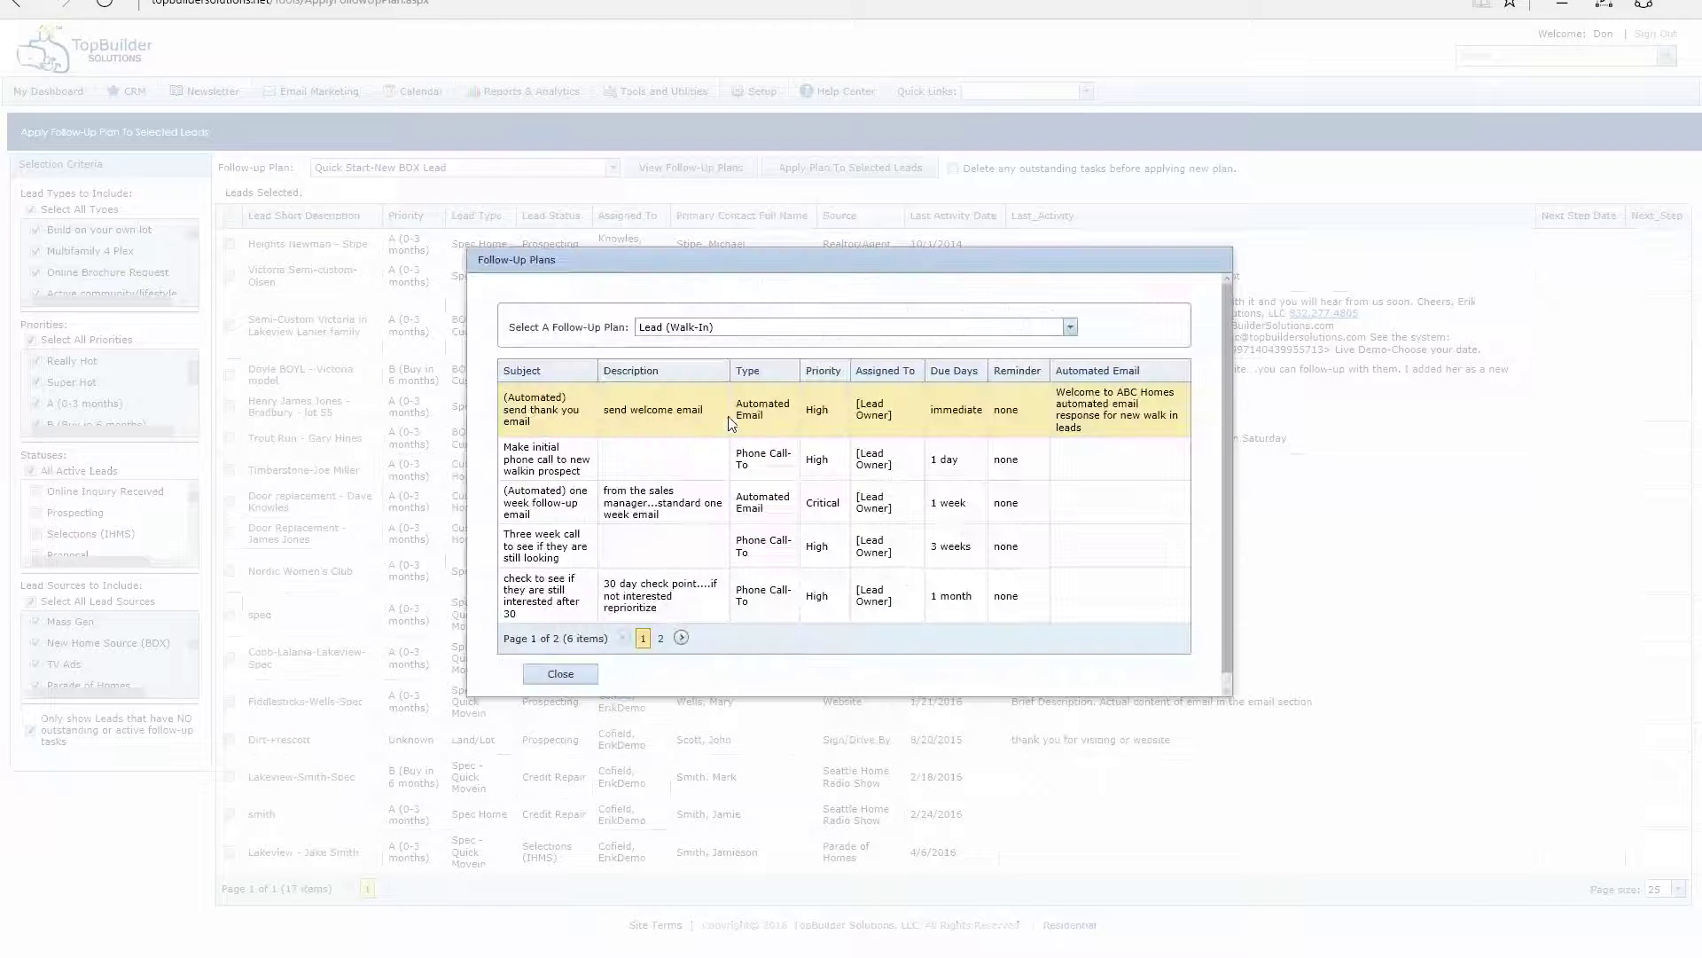
click(1069, 329)
scroll(794, 418, down, 5)
scroll(793, 417, down, 5)
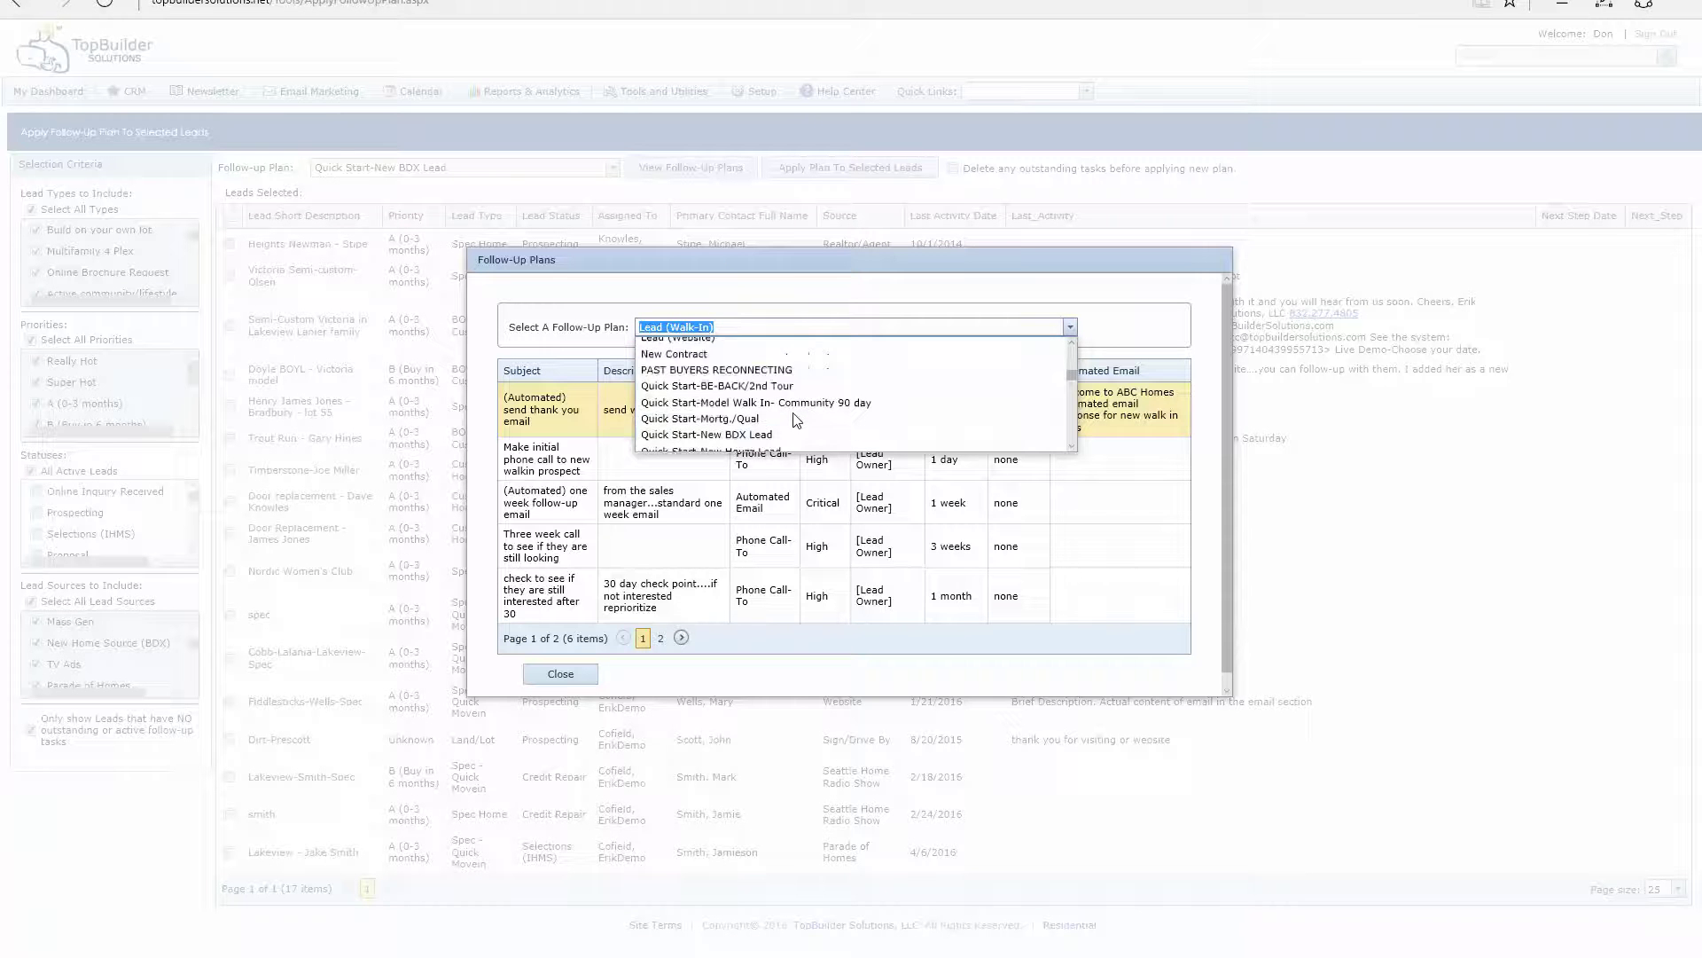
click(792, 397)
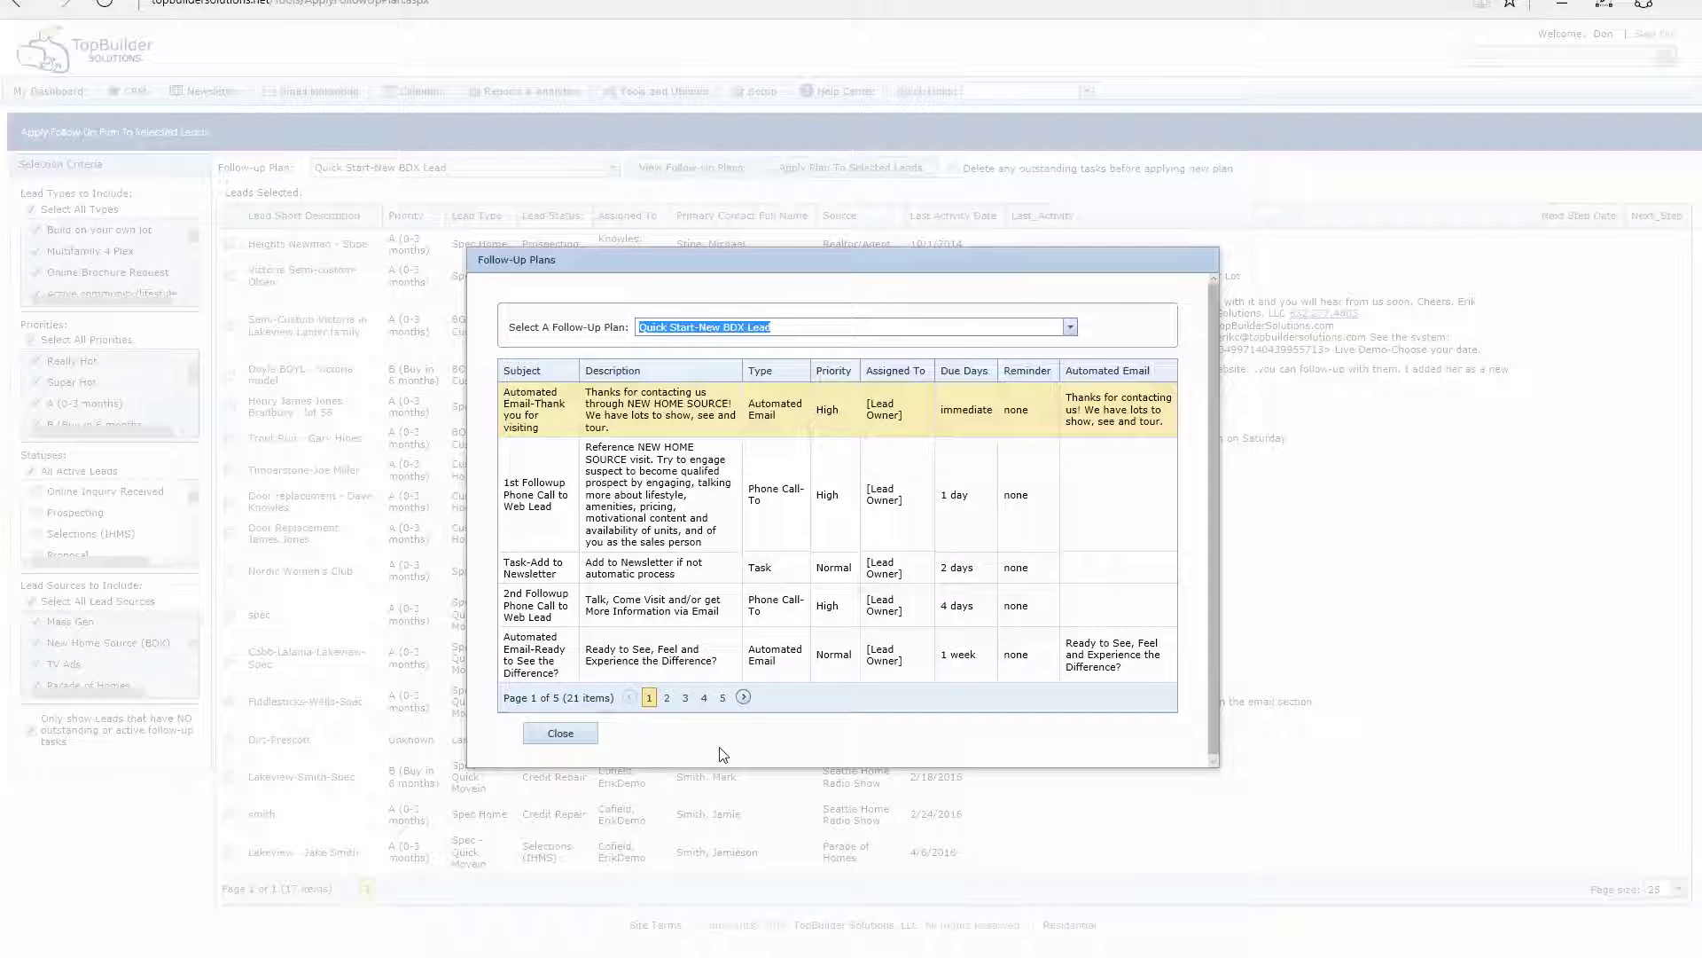
click(567, 736)
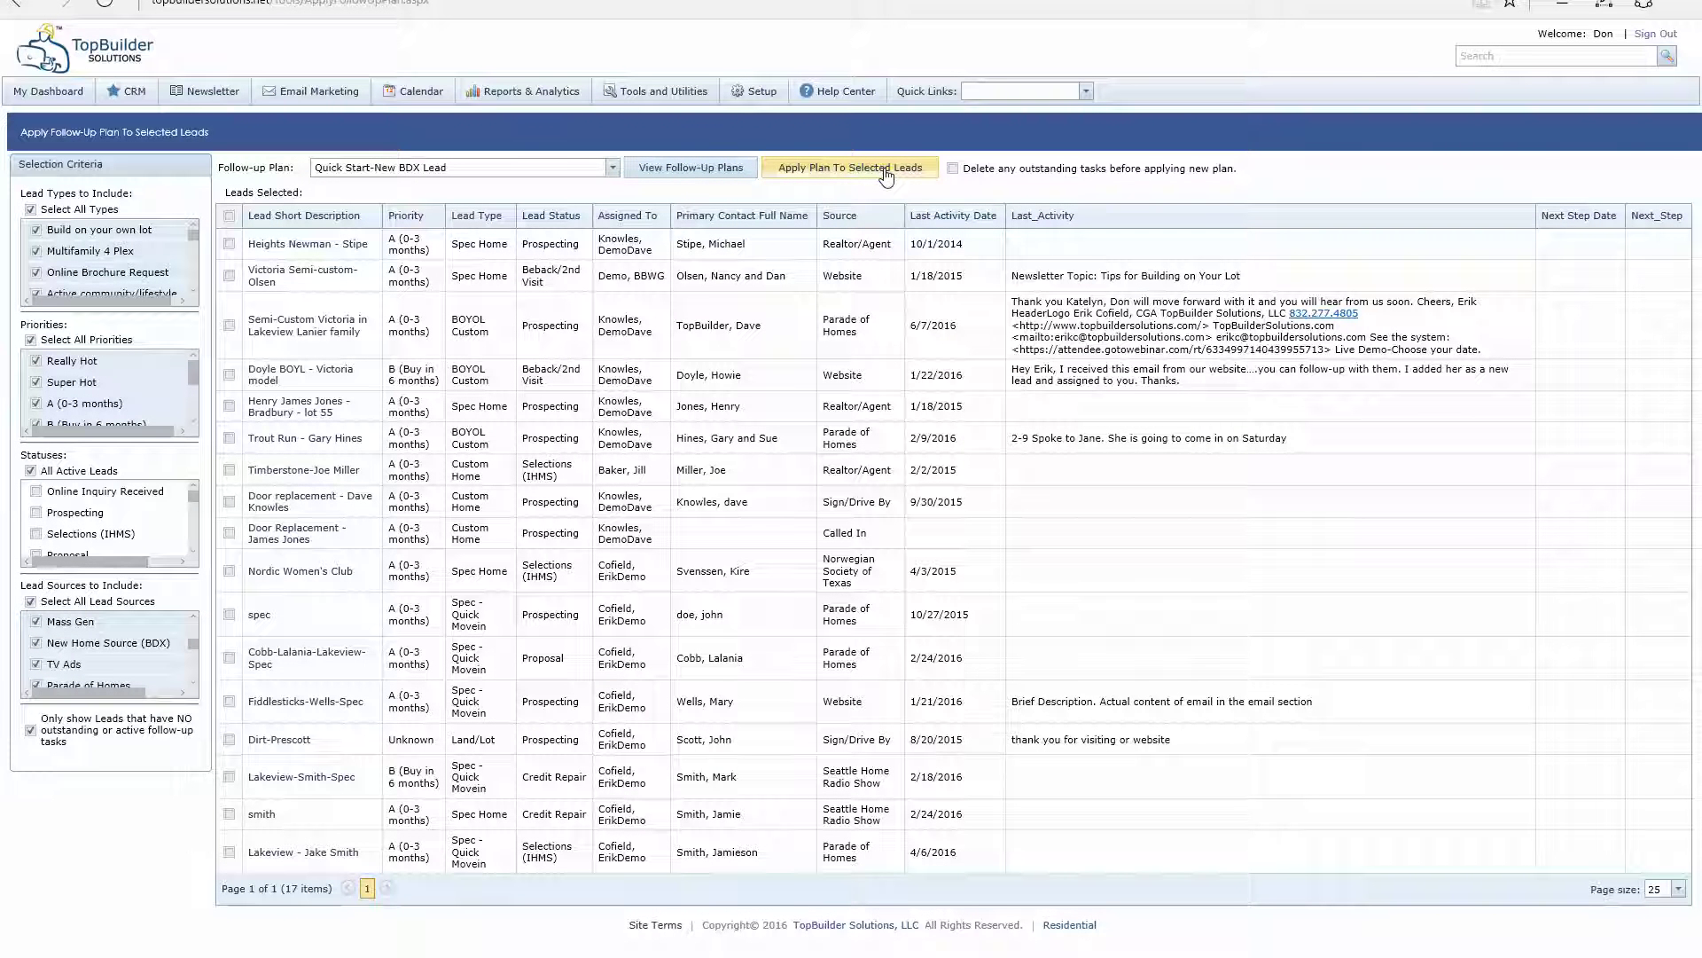
Select all listed leads, keep deletion of outstanding tasks off, and return to the dashboard without applying the plan
click(229, 216)
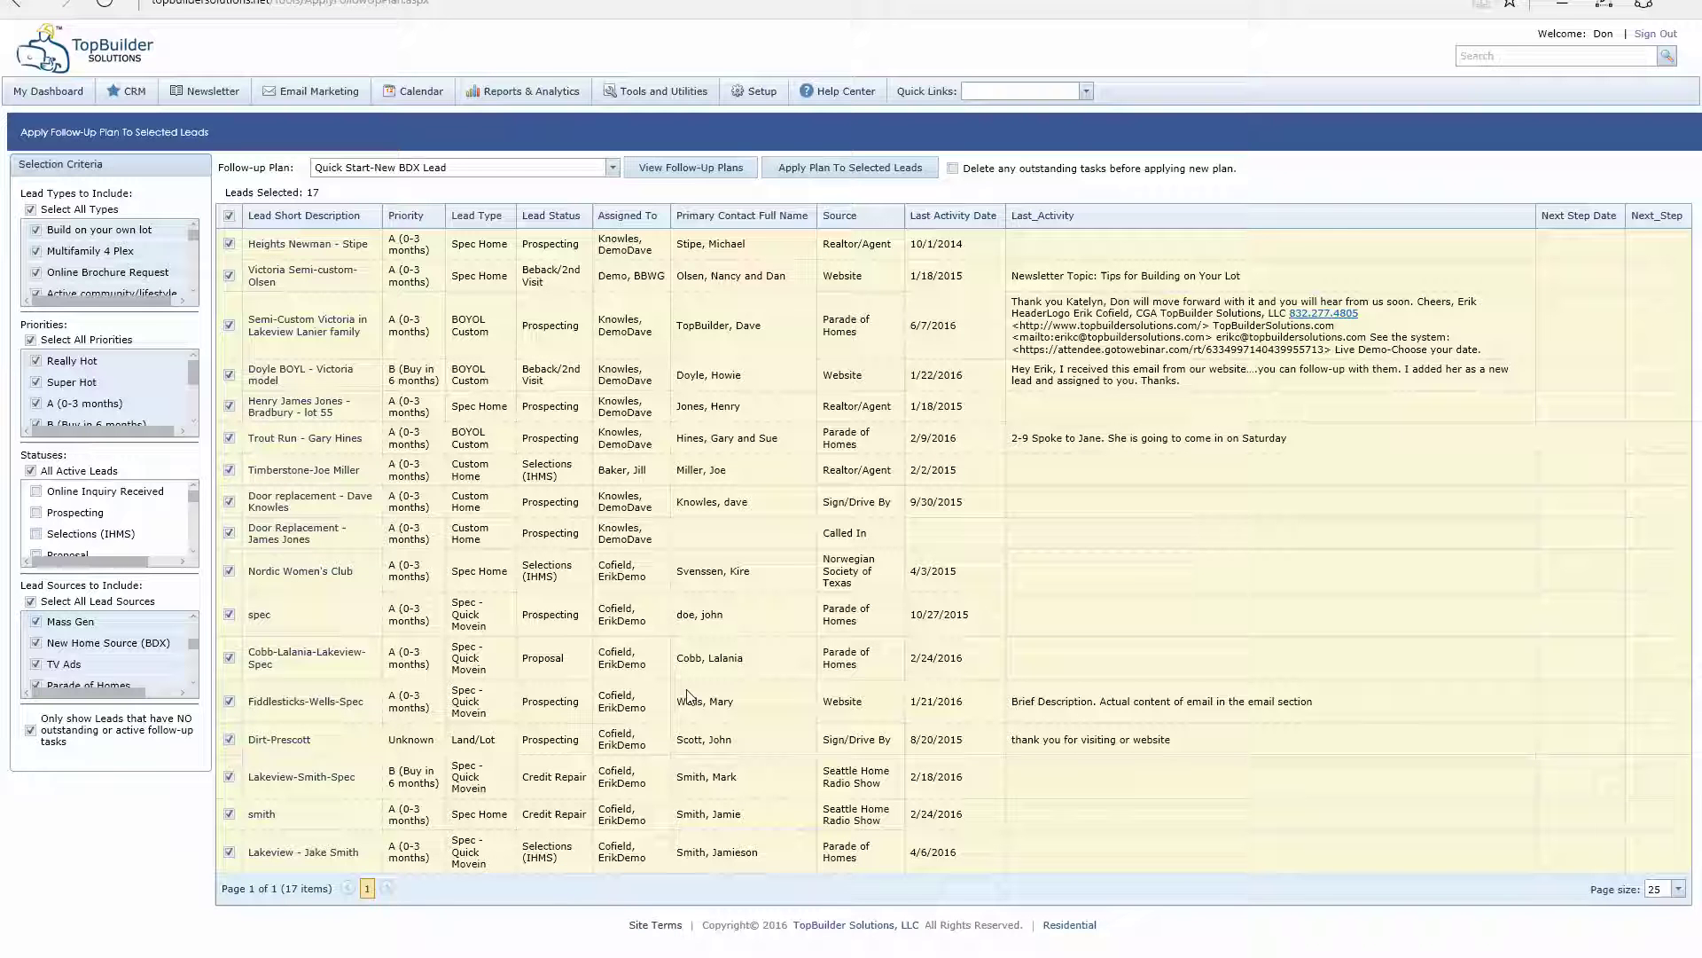
click(953, 169)
click(953, 169)
click(53, 92)
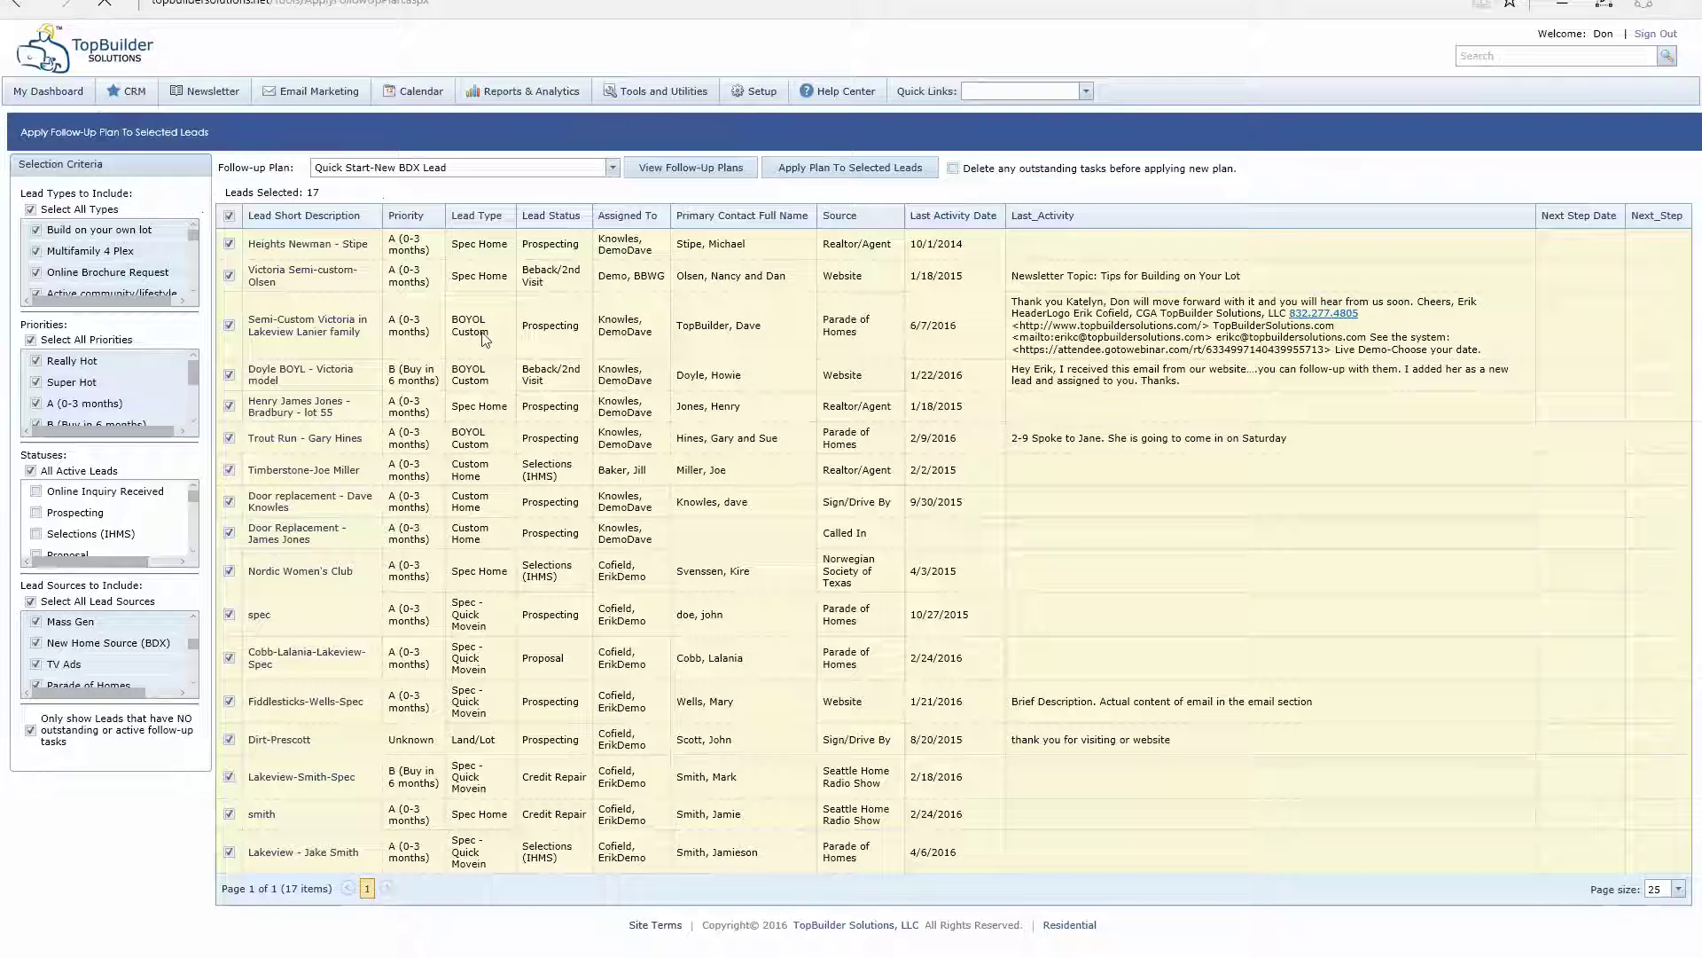